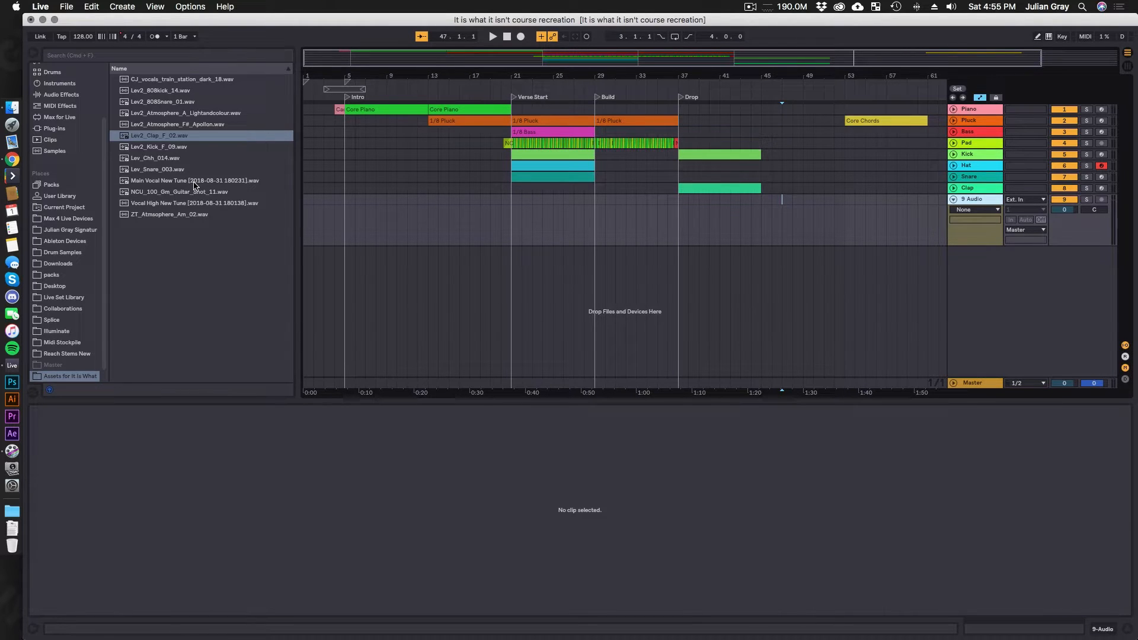
Step: Preview the two New Tune vocal samples and place Main Vocal New Tune on the empty audio track at bar 5, the Intro marker
{"action": "left_click", "coordinate": [144, 180]}
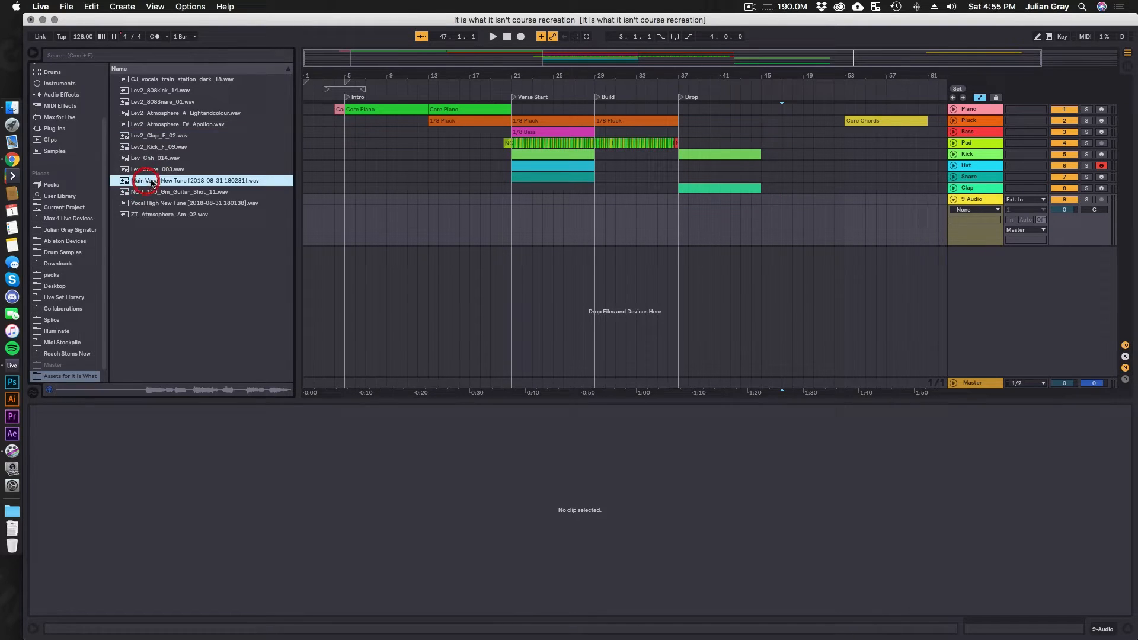
{"action": "left_click", "coordinate": [176, 203]}
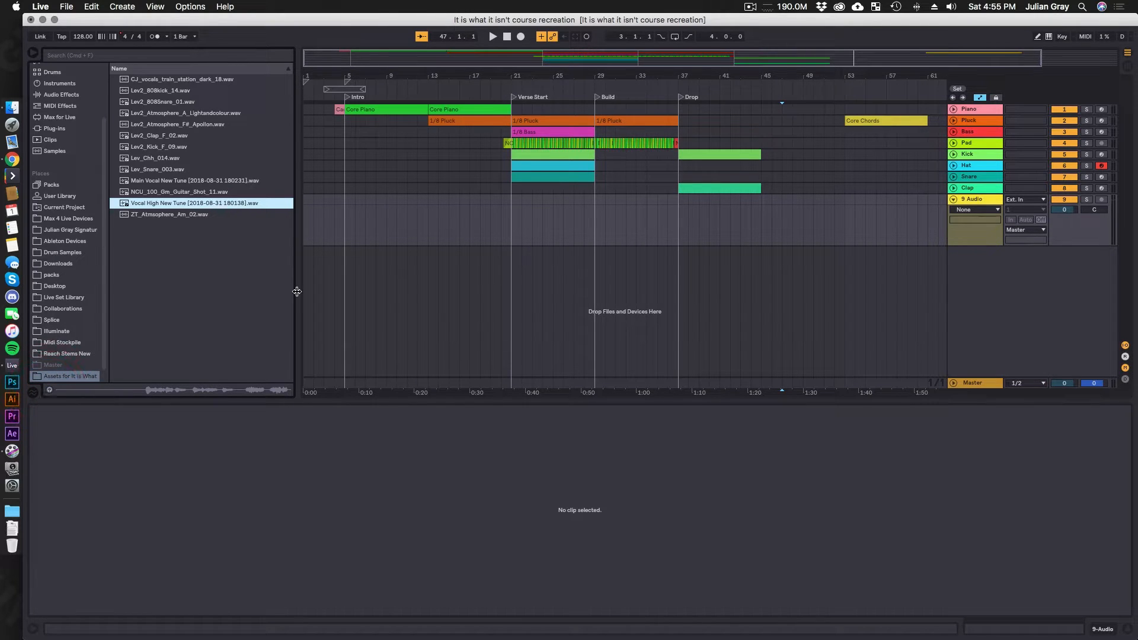
{"action": "left_click", "coordinate": [344, 202]}
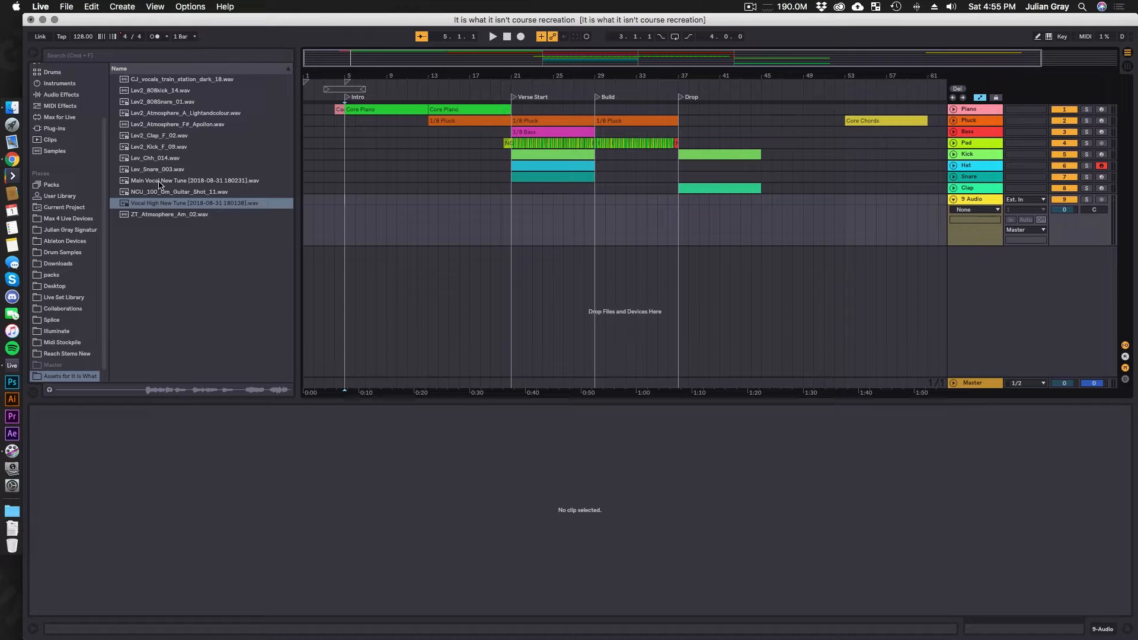
{"action": "left_click_drag", "start_coordinate": [153, 185], "coordinate": [345, 219]}
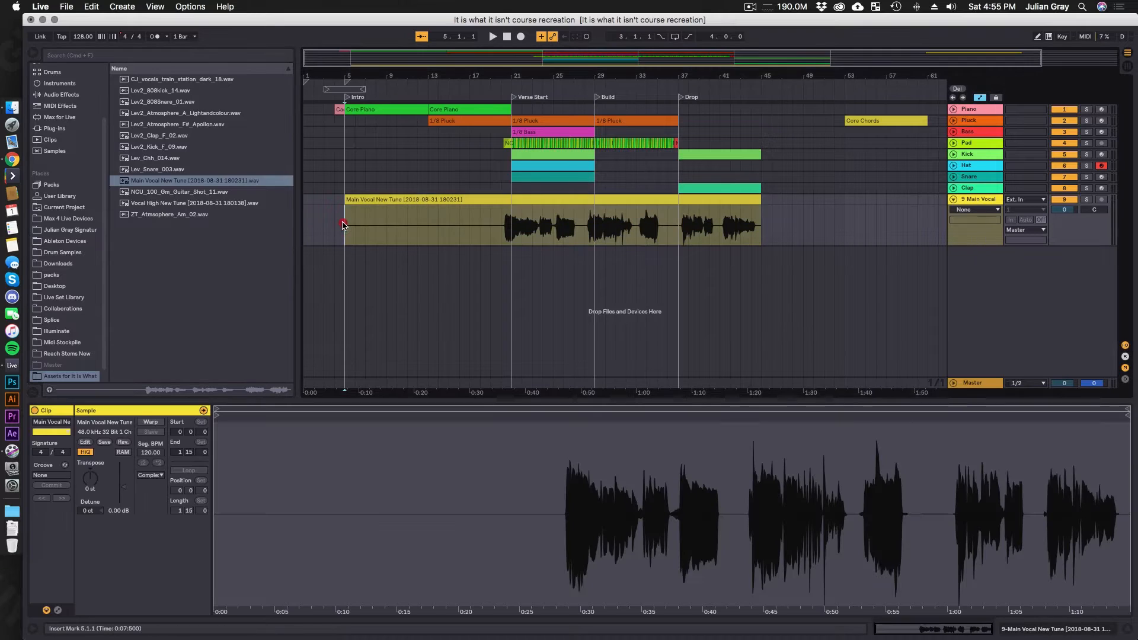
Step: Delete the silent opening of the main vocal clip, from bar 5 to bar 20
{"action": "scroll", "coordinate": [349, 219], "scroll_direction": "right", "scroll_amount": 3}
{"action": "scroll", "coordinate": [355, 219], "scroll_direction": "left", "scroll_amount": 3}
{"action": "mouse_move", "coordinate": [401, 76]}
{"action": "left_mouse_down"}
{"action": "mouse_move", "coordinate": [401, 109]}
{"action": "mouse_move", "coordinate": [401, 89]}
{"action": "left_mouse_up"}
{"action": "left_click", "coordinate": [742, 218]}
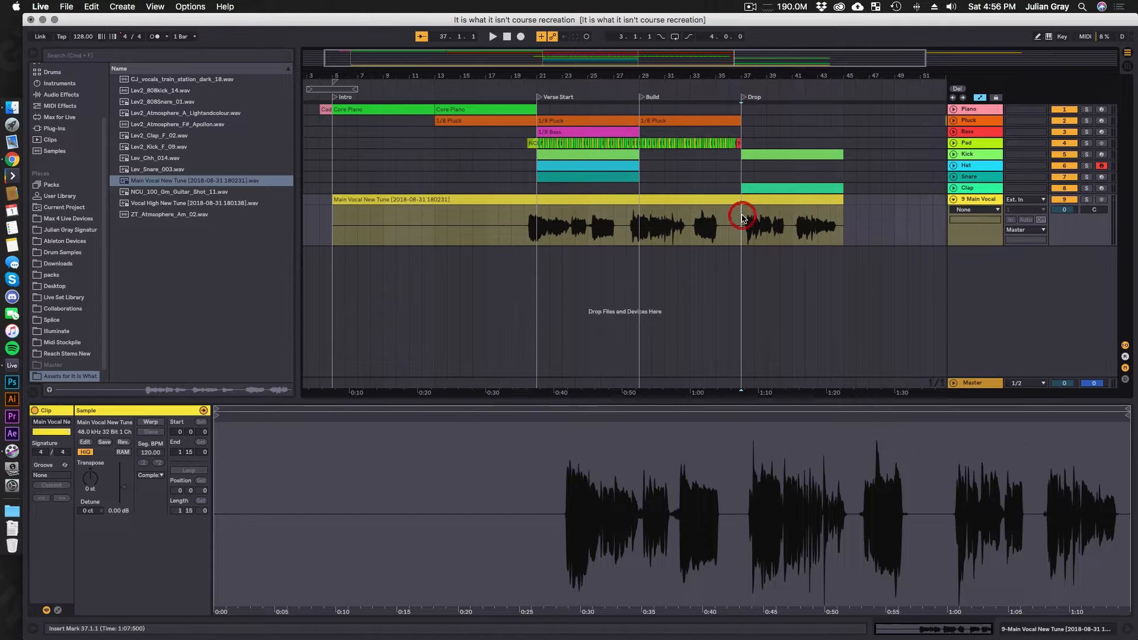
{"action": "left_click", "coordinate": [613, 224]}
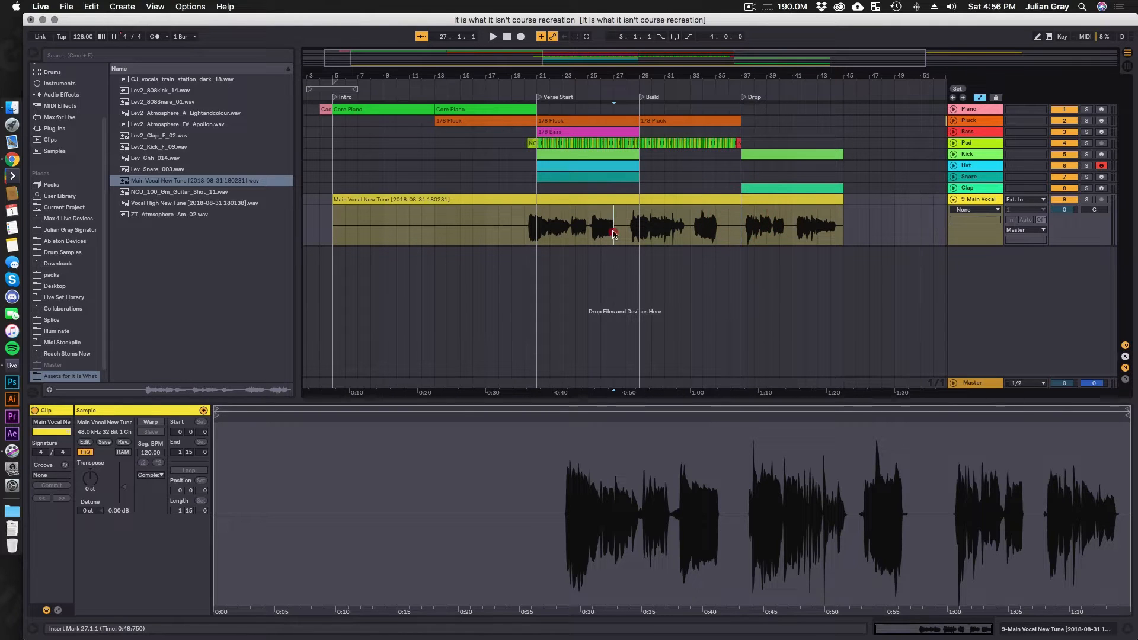
{"action": "left_click", "coordinate": [618, 198]}
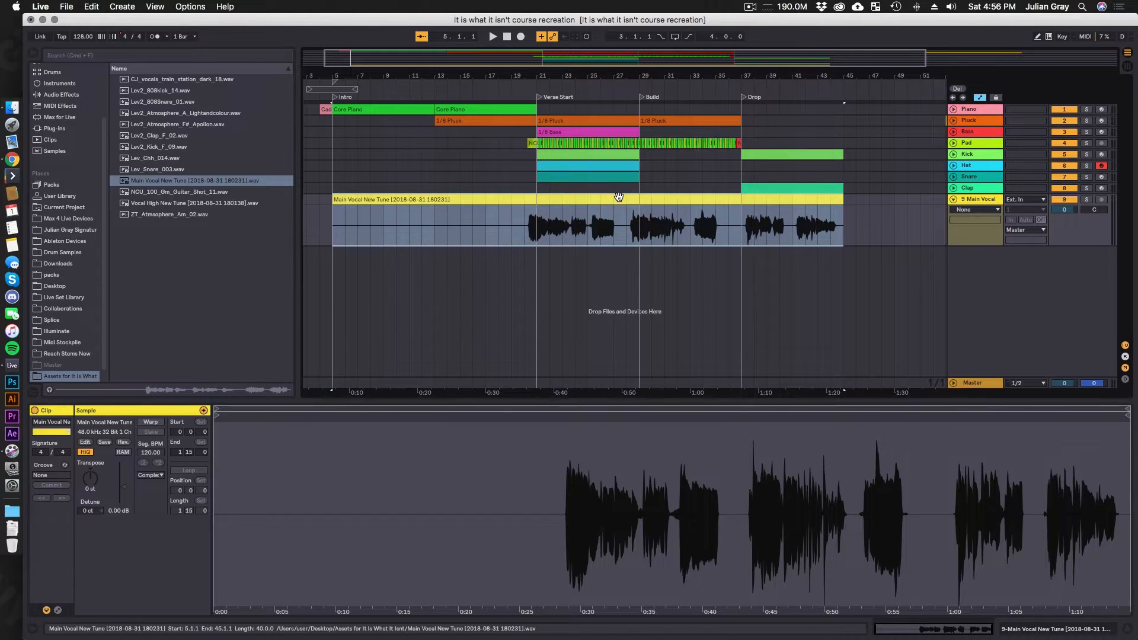
{"action": "mouse_move", "coordinate": [522, 216]}
{"action": "left_mouse_down"}
{"action": "mouse_move", "coordinate": [844, 197]}
{"action": "mouse_move", "coordinate": [535, 227]}
{"action": "left_mouse_up"}
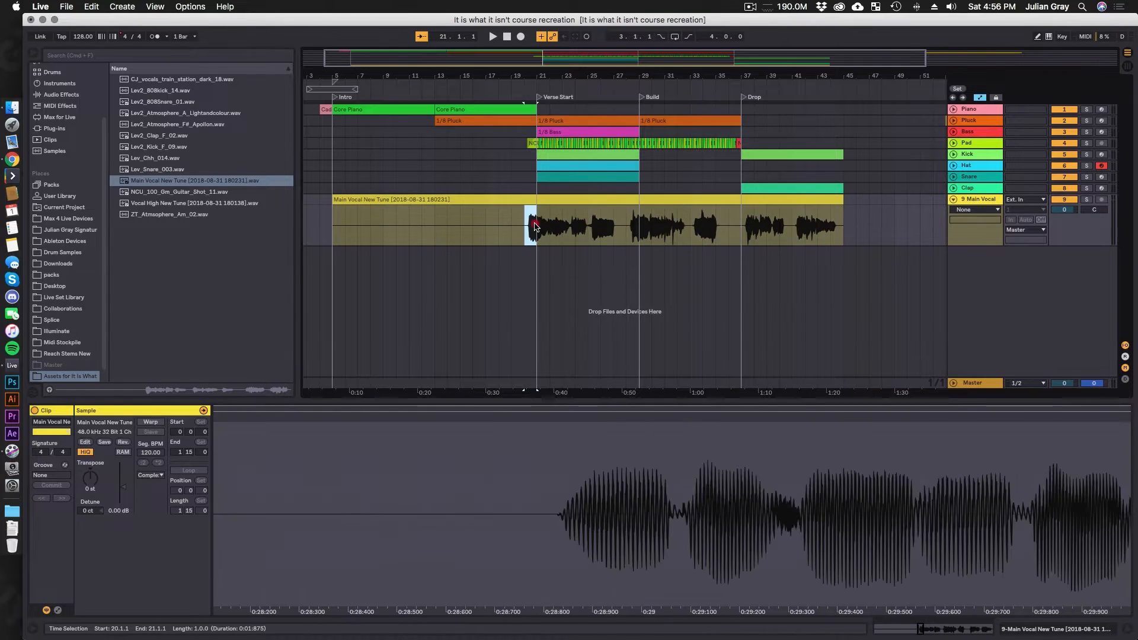
{"action": "left_click", "coordinate": [525, 227]}
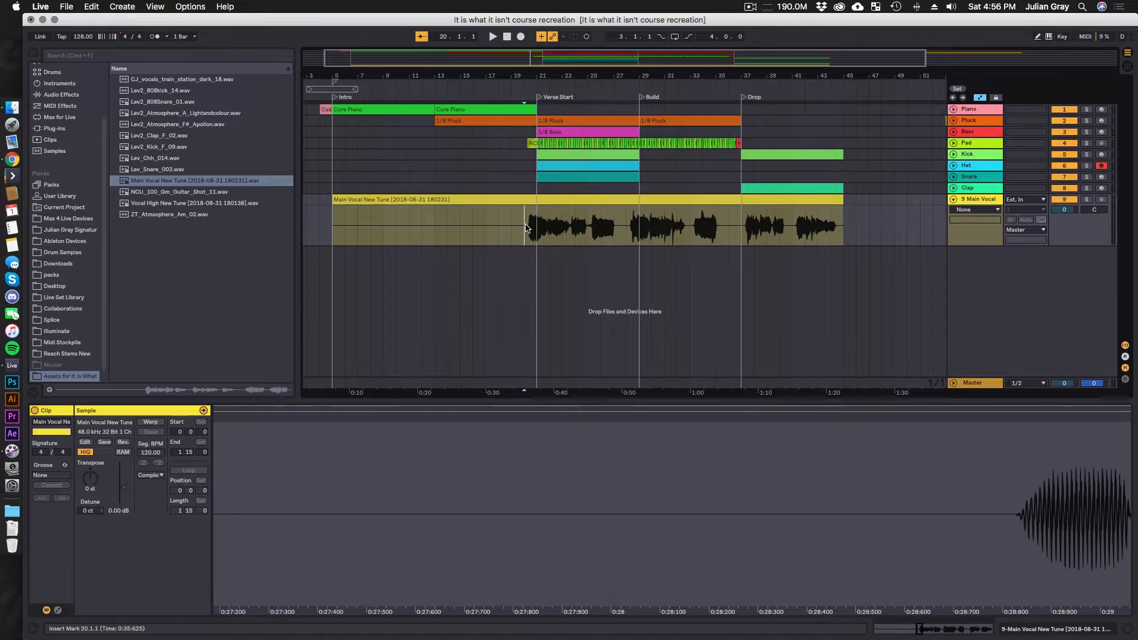
{"action": "left_click_drag", "start_coordinate": [525, 227], "coordinate": [333, 200]}
{"action": "key", "text": "Delete"}
Step: Insert an audio track below the main vocal track, and play the main vocal soloed from bar 20
{"action": "right_click", "coordinate": [992, 202]}
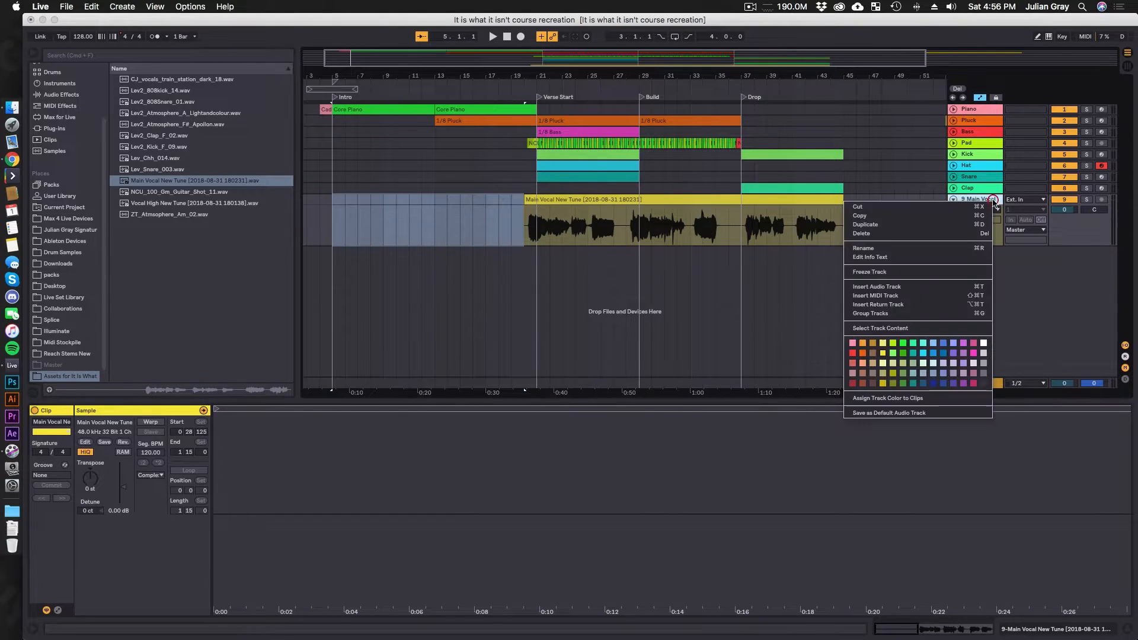
{"action": "left_click", "coordinate": [889, 288]}
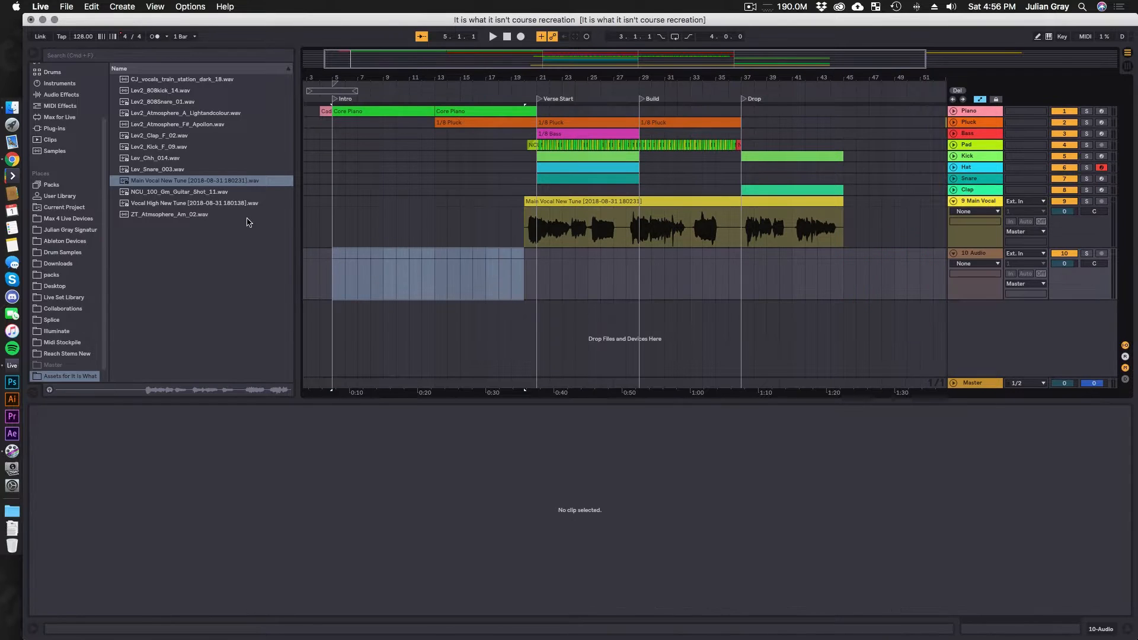
{"action": "left_click", "coordinate": [524, 236]}
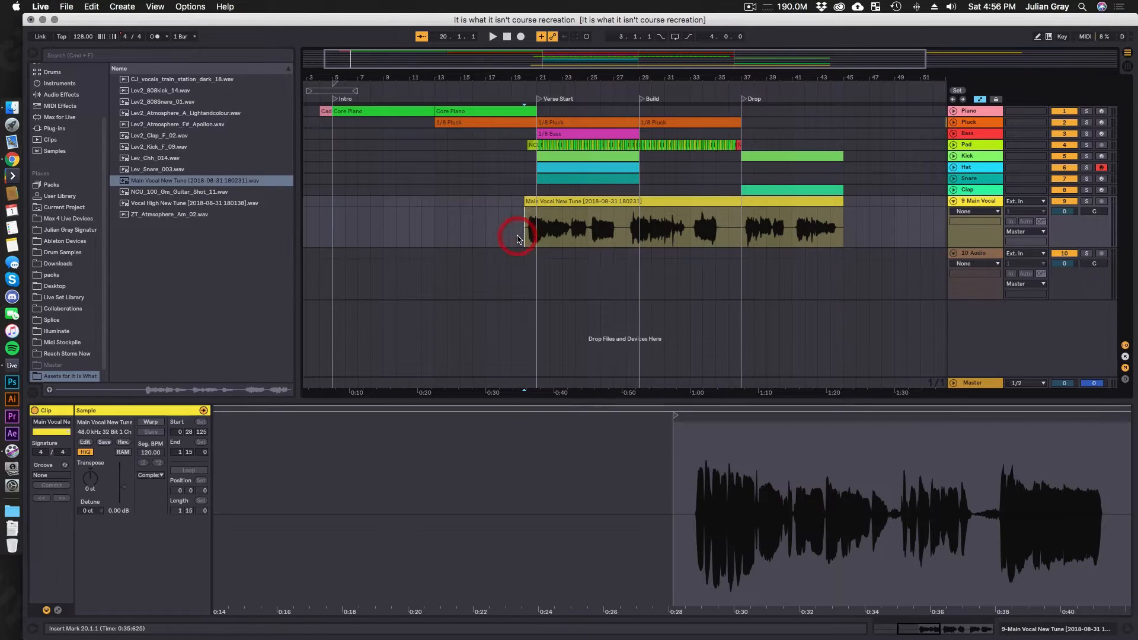
{"action": "left_click", "coordinate": [1087, 202]}
{"action": "key", "text": "space"}
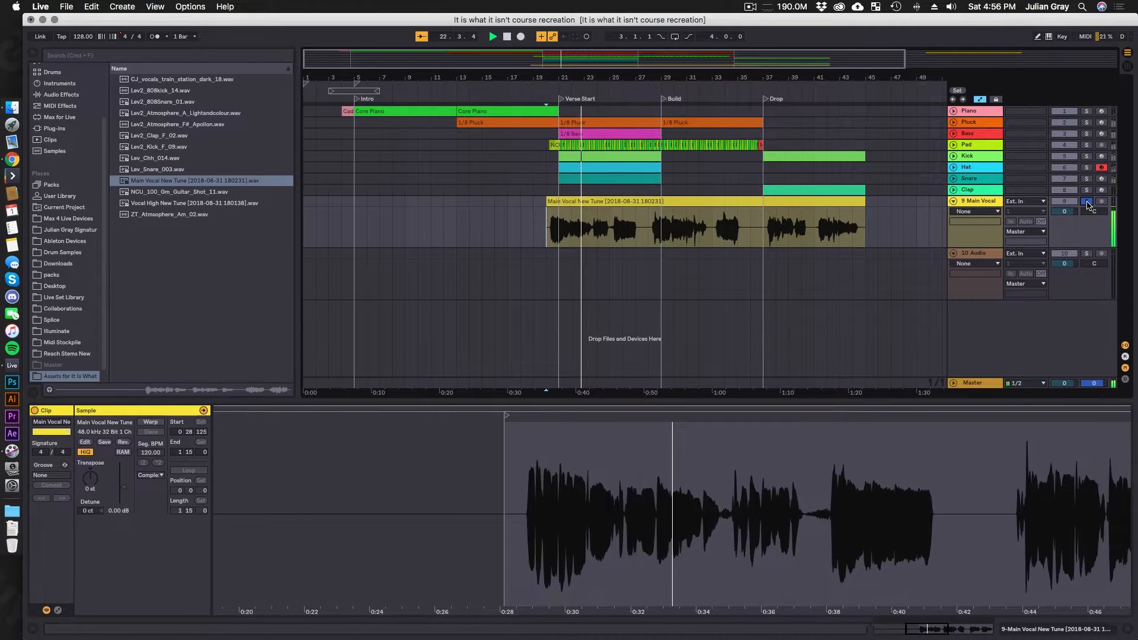
Step: Rename the clip on the main vocal track as "Main Vocal"
{"action": "right_click", "coordinate": [680, 205]}
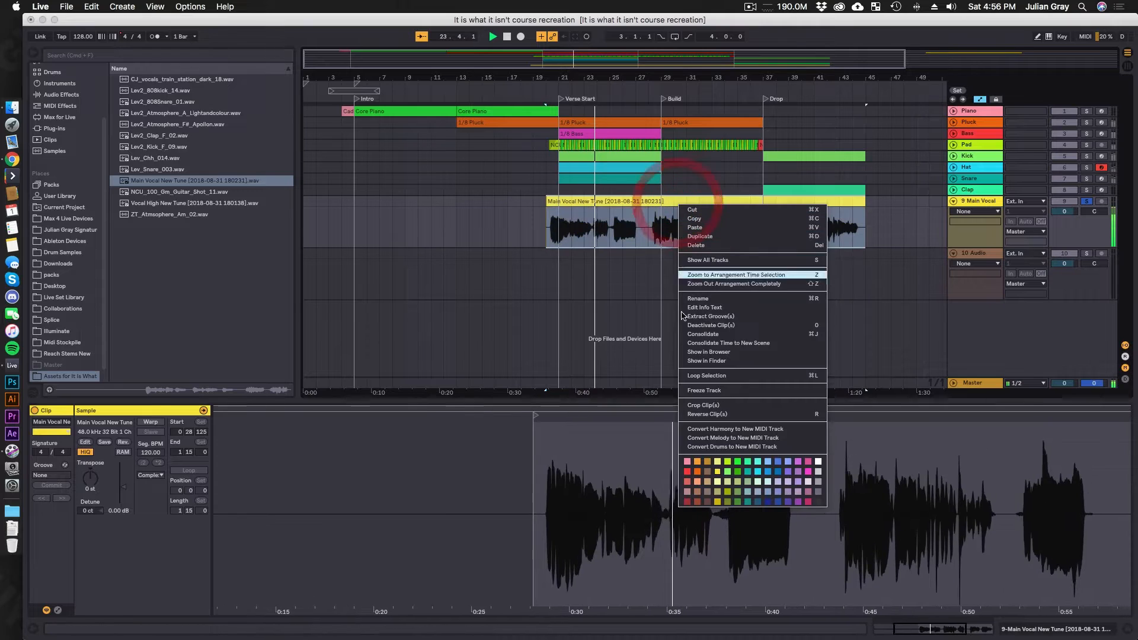
{"action": "left_click", "coordinate": [699, 298]}
{"action": "type", "text": "Main"}
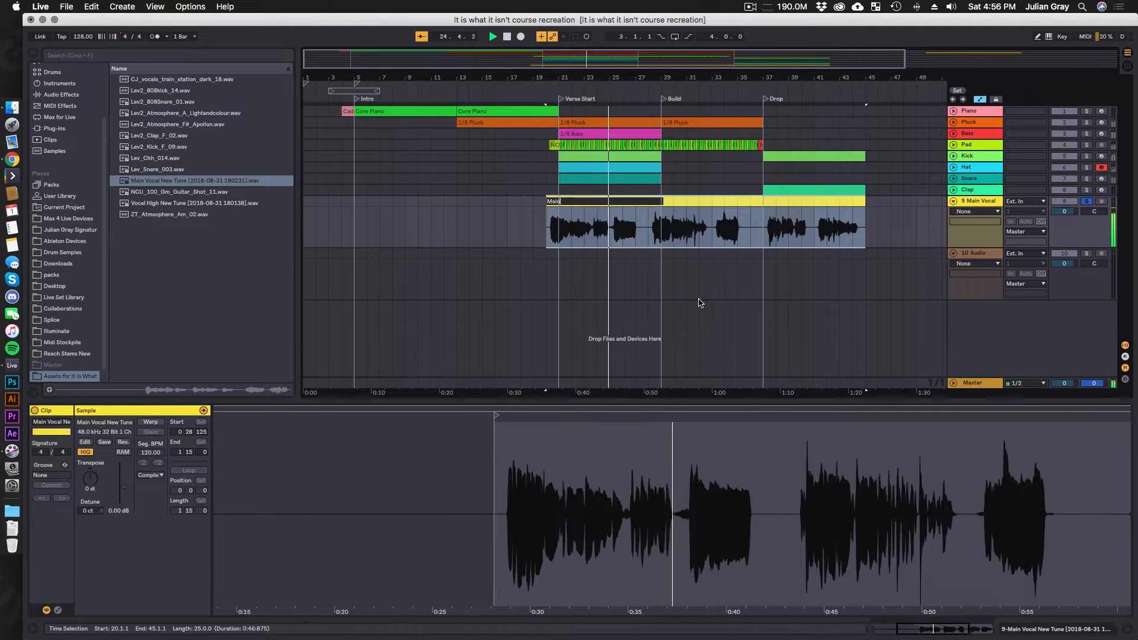
{"action": "type", "text": " Vocal"}
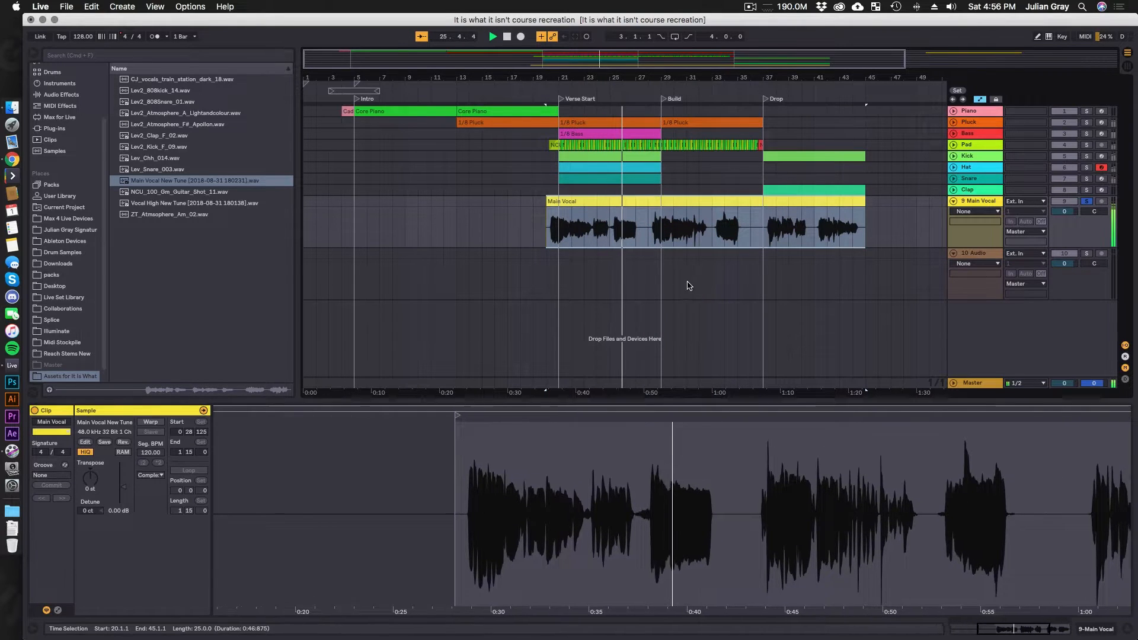
{"action": "left_click", "coordinate": [662, 237]}
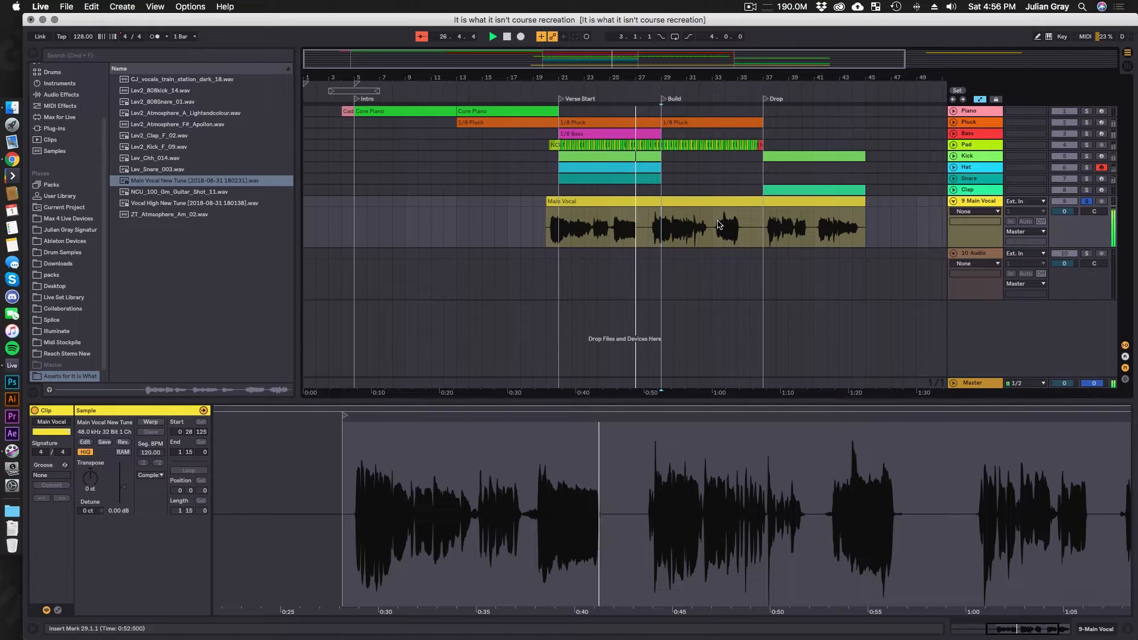
Step: Stop playback, rename the main vocal track as "Main Vocal Low" and widen the track headers to fit the name
{"action": "right_click", "coordinate": [974, 201]}
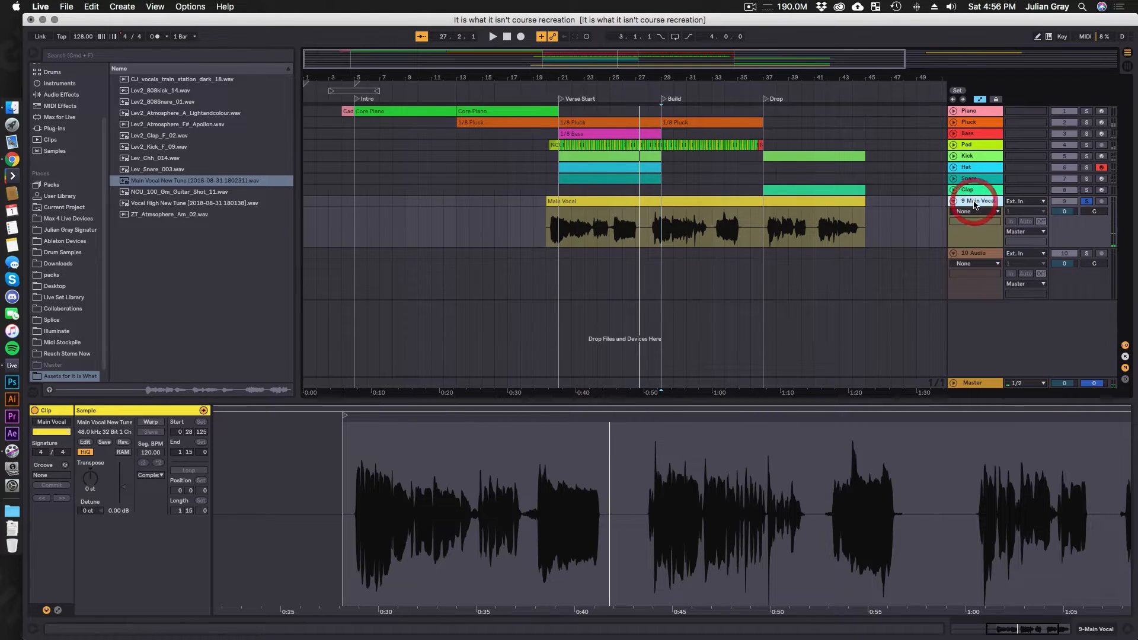
{"action": "left_click", "coordinate": [1001, 249]}
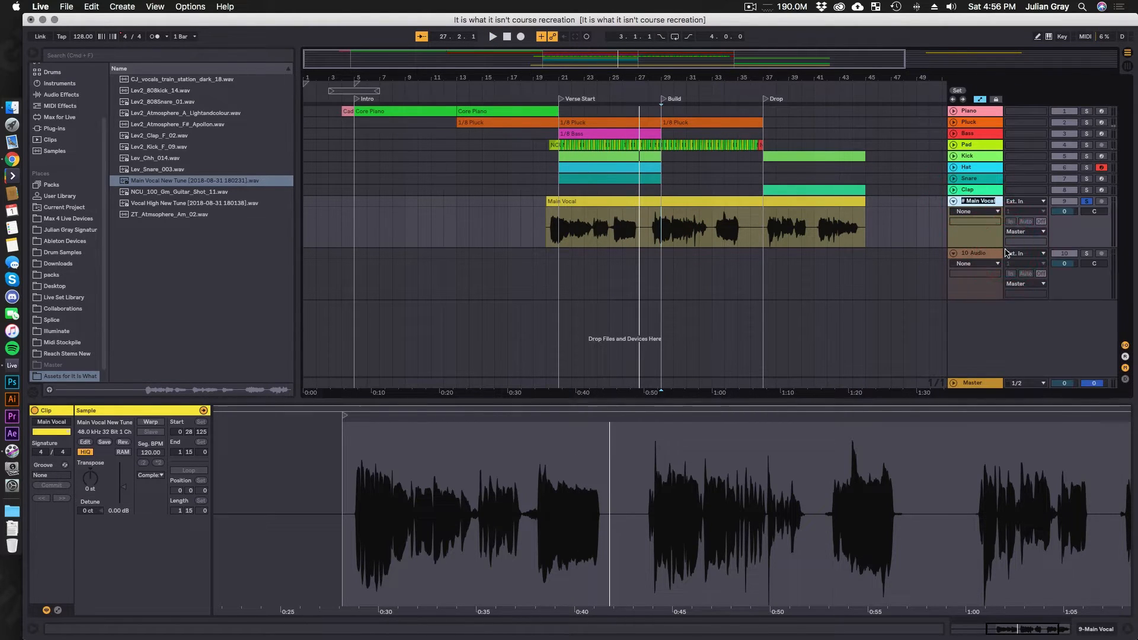
{"action": "key", "text": "BackSpace"}
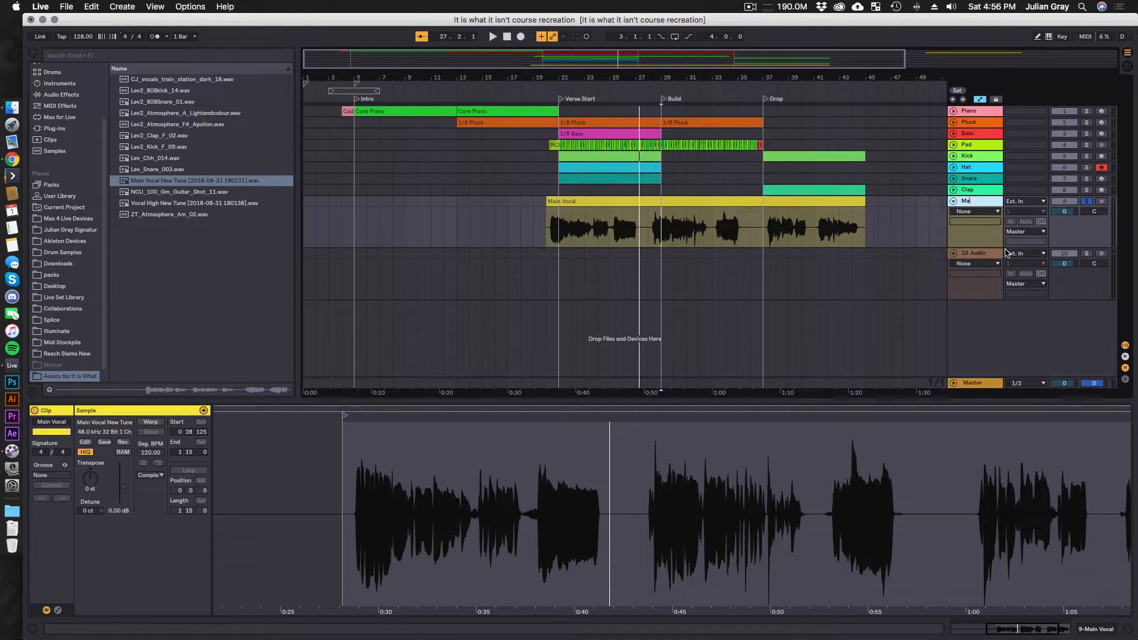
{"action": "type", "text": "Ma"}
{"action": "key", "text": "BackSpace"}
{"action": "type", "text": "ain Vocal Lo"}
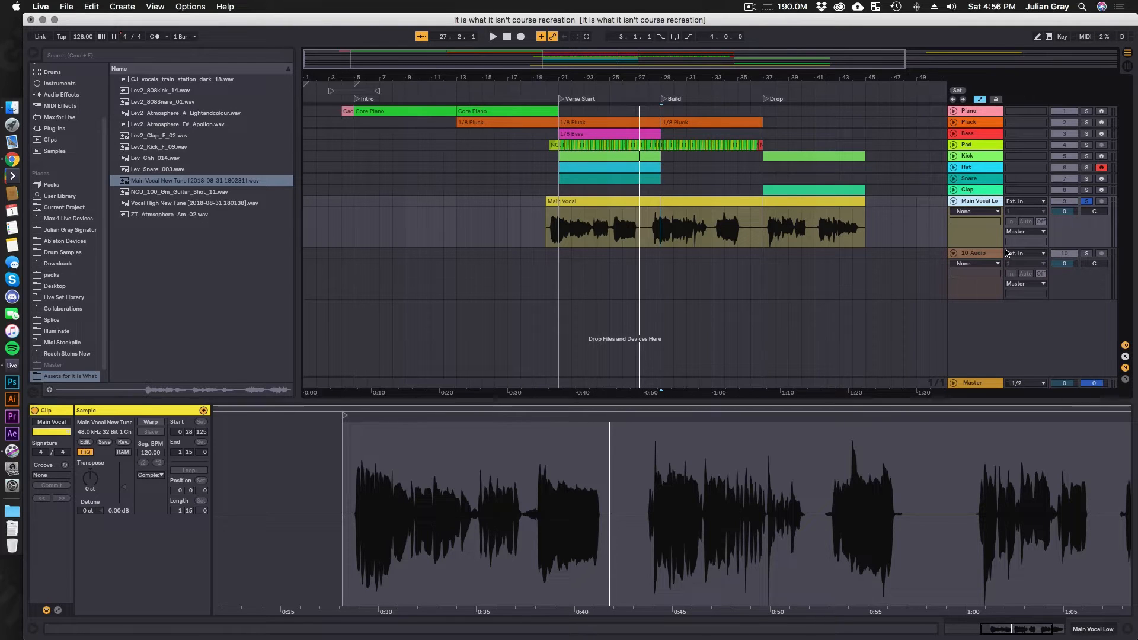
{"action": "left_click_drag", "start_coordinate": [947, 227], "coordinate": [932, 227]}
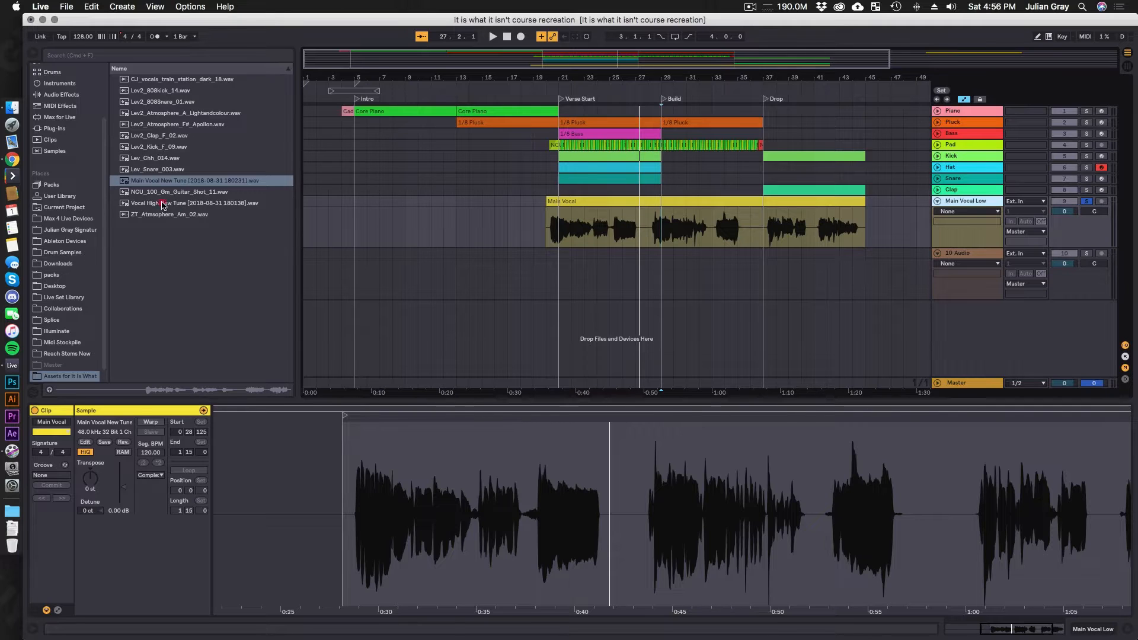
Step: Place the Vocal High New Tune sample on the empty audio track at bar 20 and rename that track "Main Vocal High"
{"action": "left_click_drag", "start_coordinate": [163, 203], "coordinate": [546, 254]}
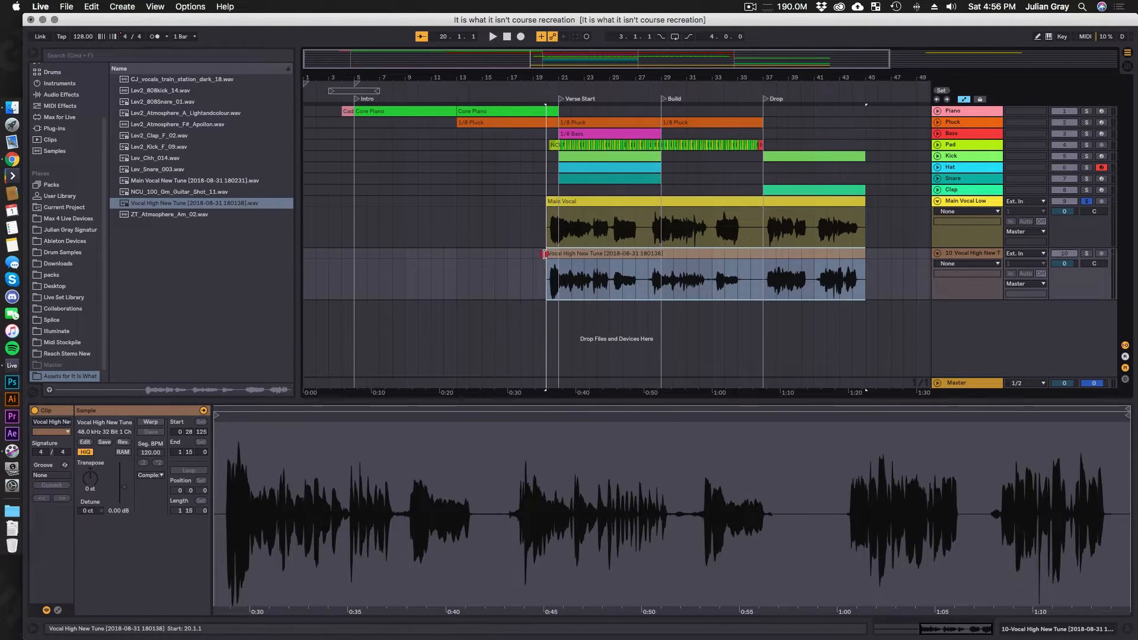
{"action": "left_click", "coordinate": [950, 255]}
{"action": "key", "text": "super+r"}
{"action": "type", "text": "Main"}
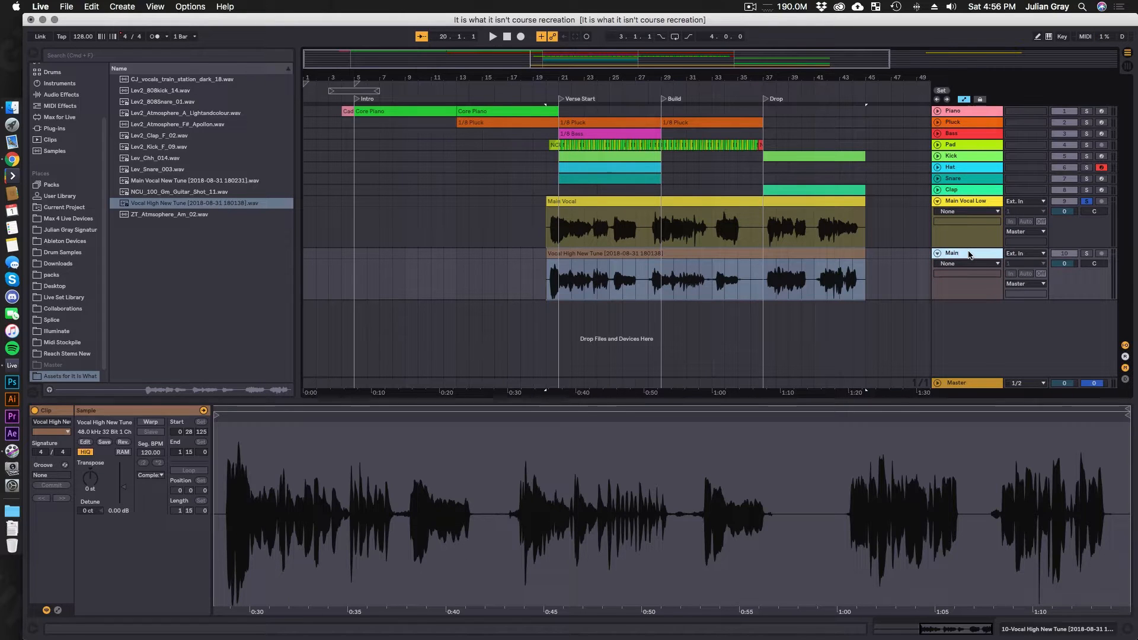
{"action": "type", "text": " Vocal High"}
{"action": "key", "text": "Return"}
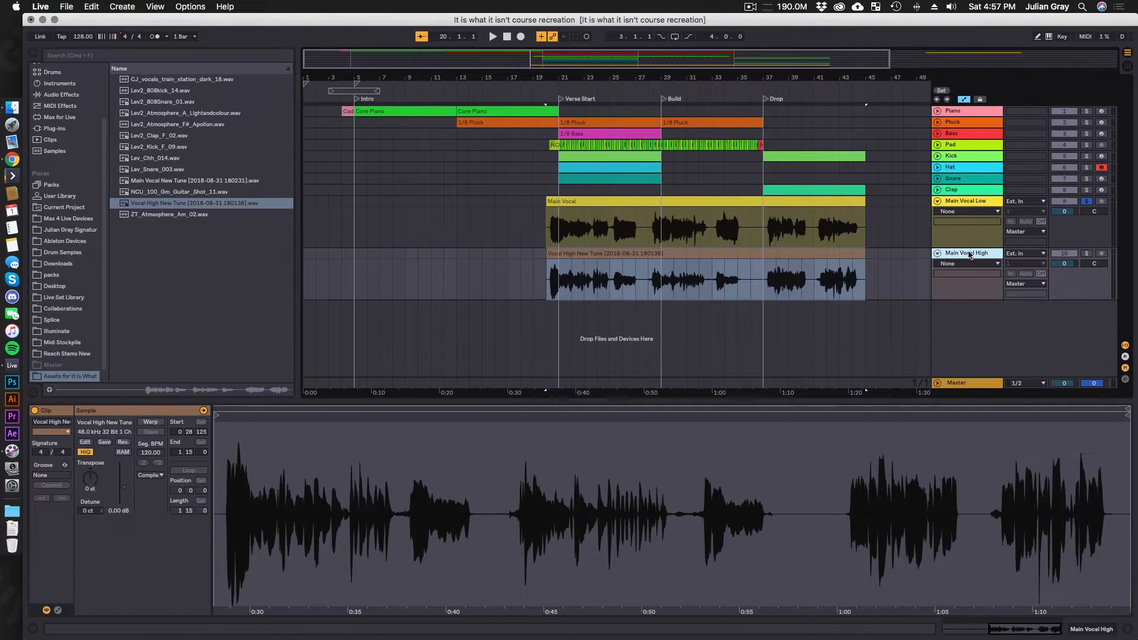
{"action": "left_click", "coordinate": [978, 203]}
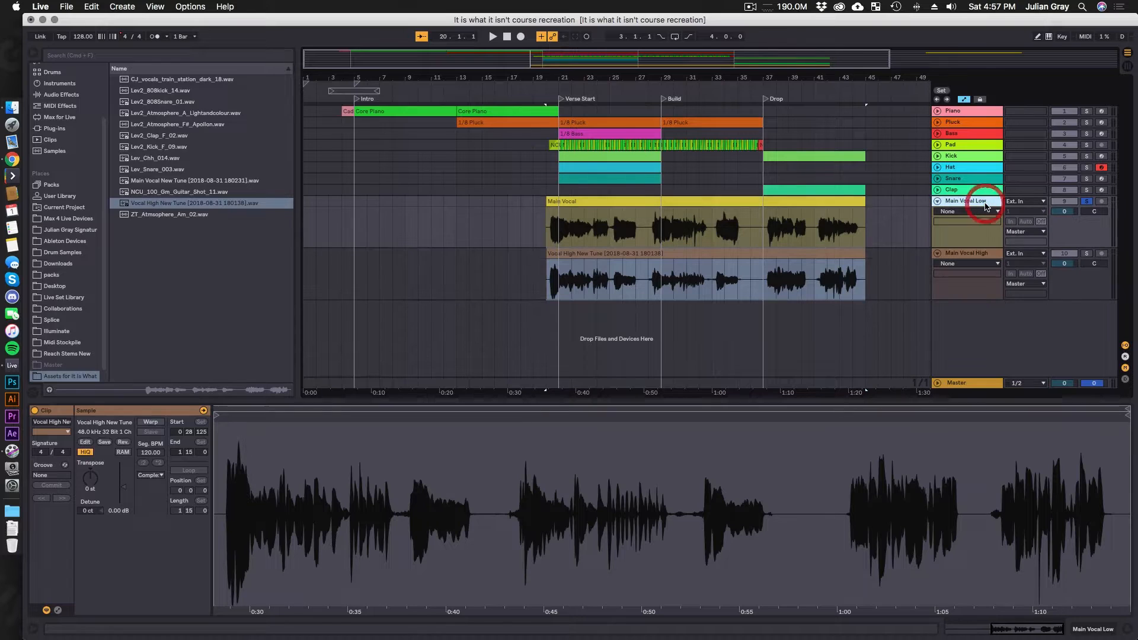
{"action": "left_click", "coordinate": [548, 224]}
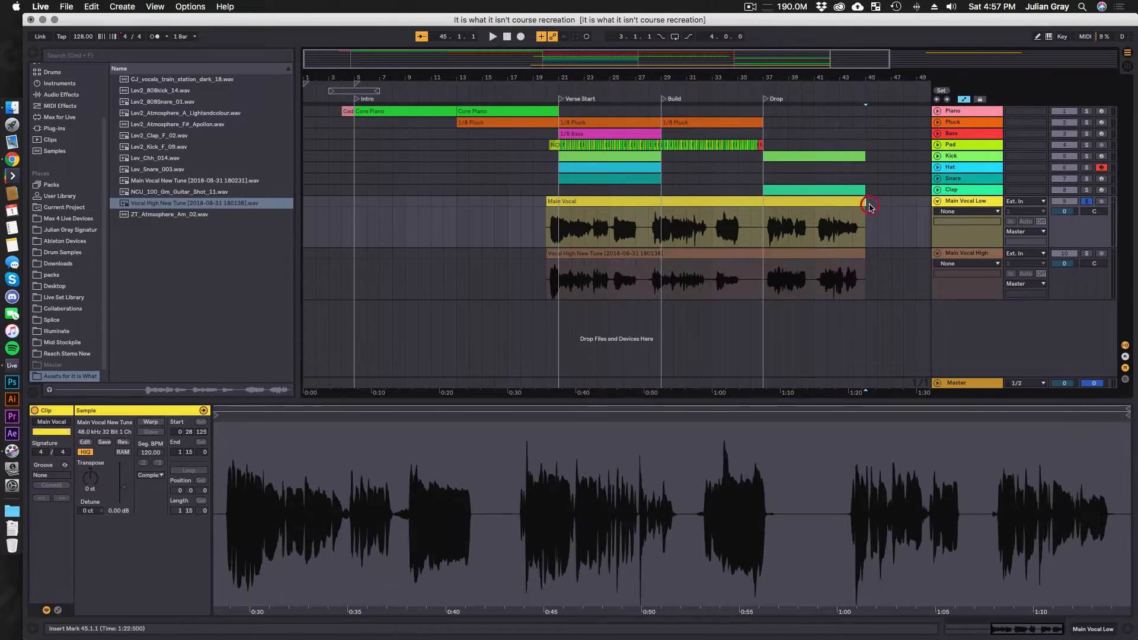
{"action": "left_click", "coordinate": [561, 219]}
{"action": "left_click", "coordinate": [571, 215]}
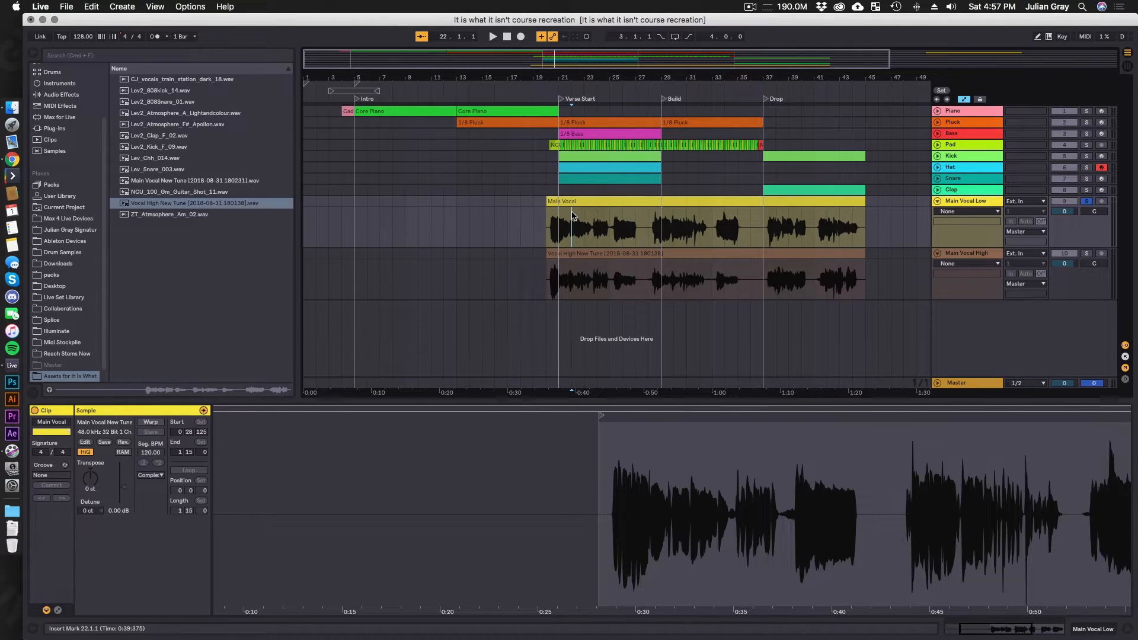
Step: Solo the Main Vocal High track, listen to it from bar 20, and turn its solo off
{"action": "left_click", "coordinate": [1088, 254]}
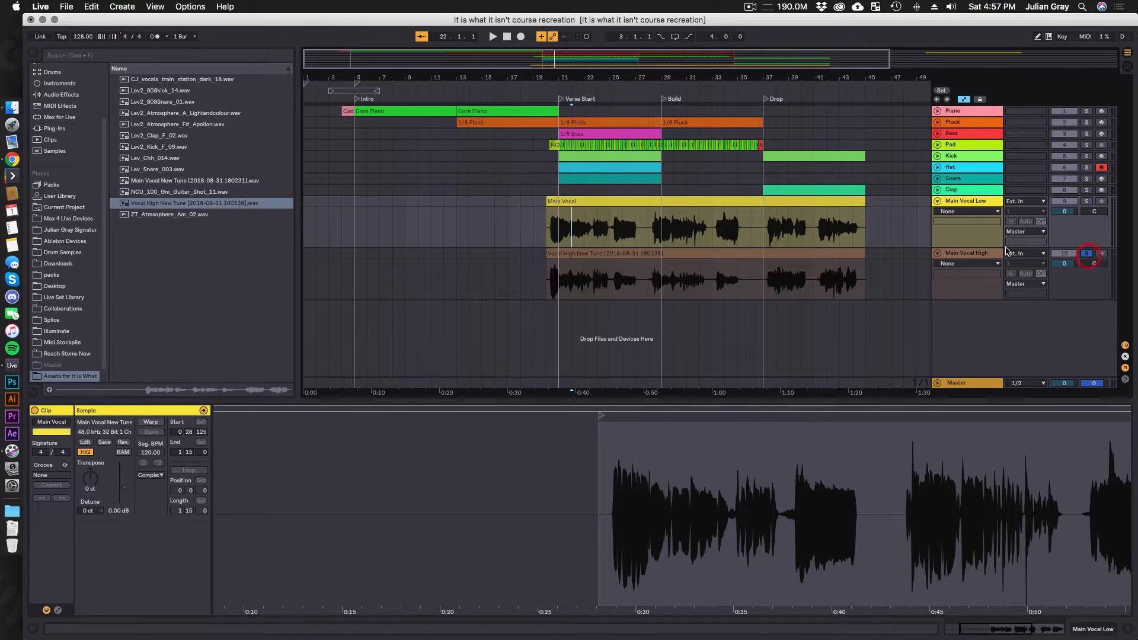
{"action": "left_click", "coordinate": [546, 278]}
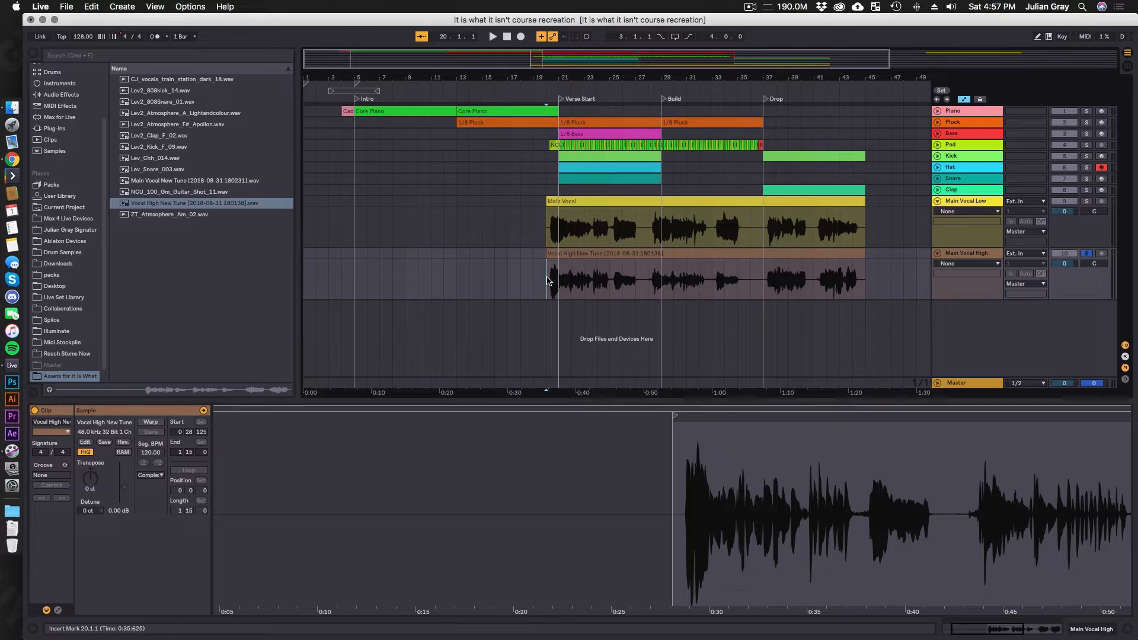
{"action": "key", "text": "space"}
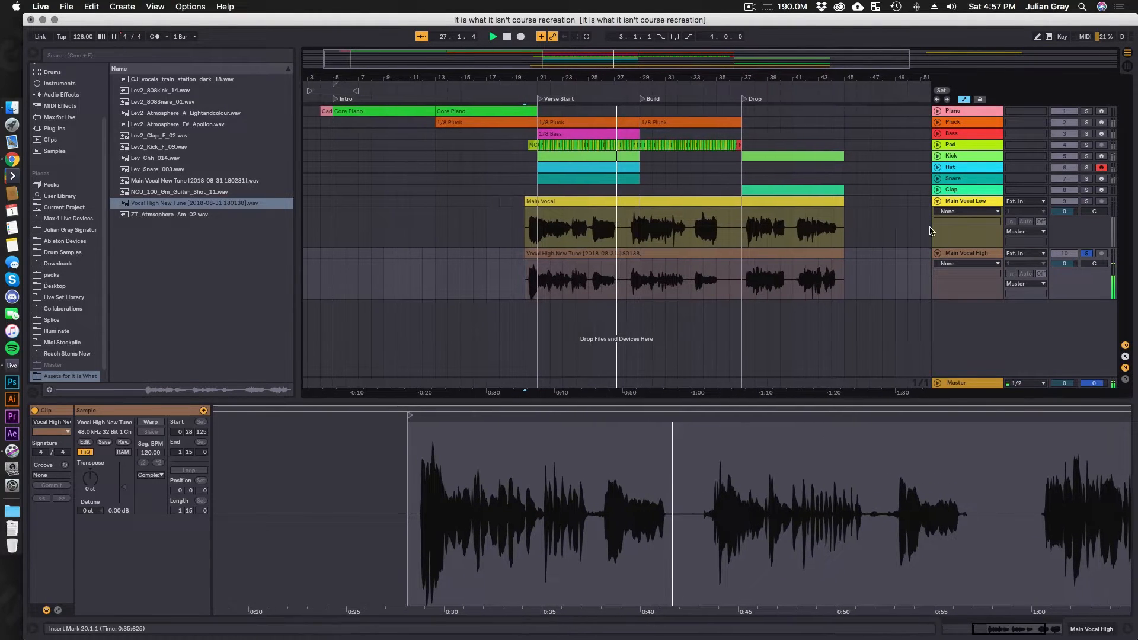
{"action": "left_click", "coordinate": [1090, 253]}
{"action": "left_click", "coordinate": [979, 201]}
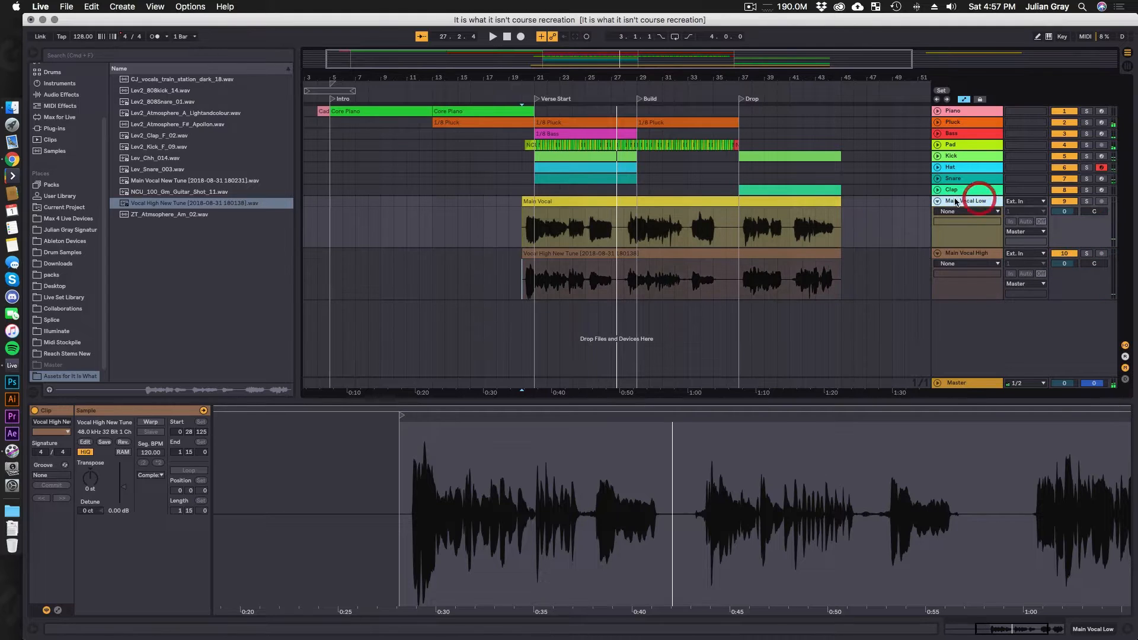
Step: Rename the clip on the Main Vocal High track as "Main Vocal High"
{"action": "right_click", "coordinate": [636, 257]}
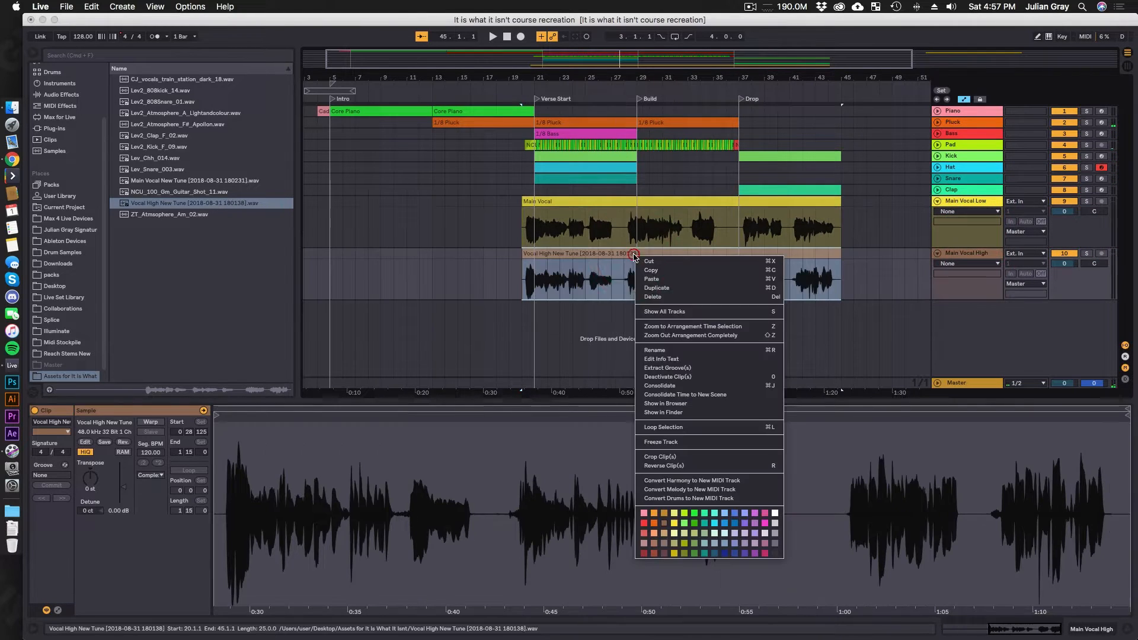
{"action": "left_click", "coordinate": [661, 350]}
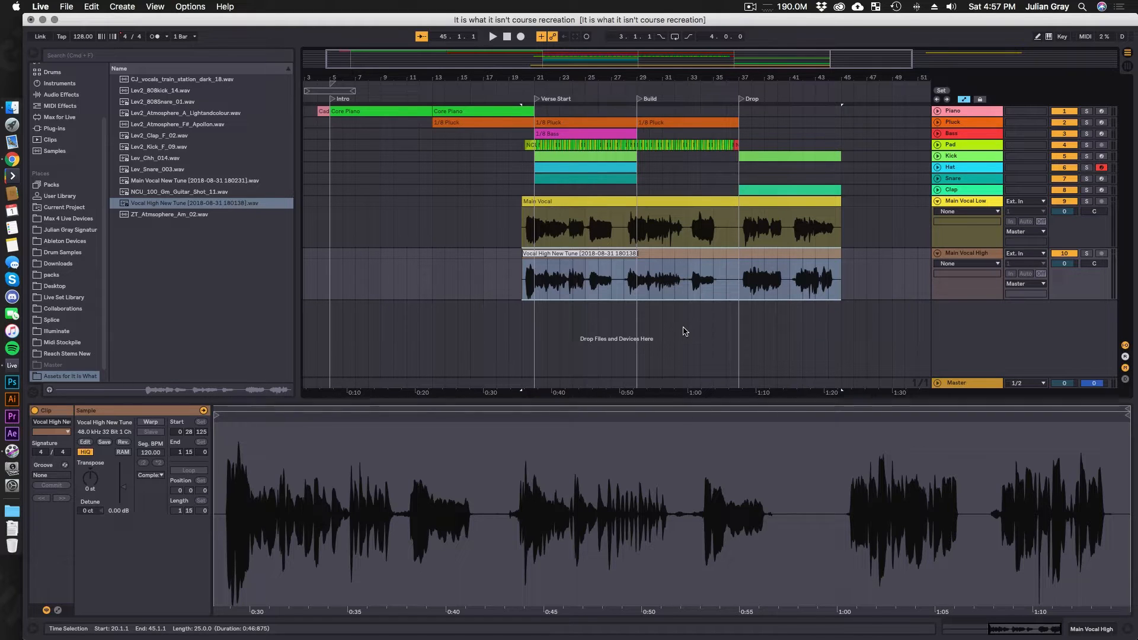
{"action": "type", "text": "Main V"}
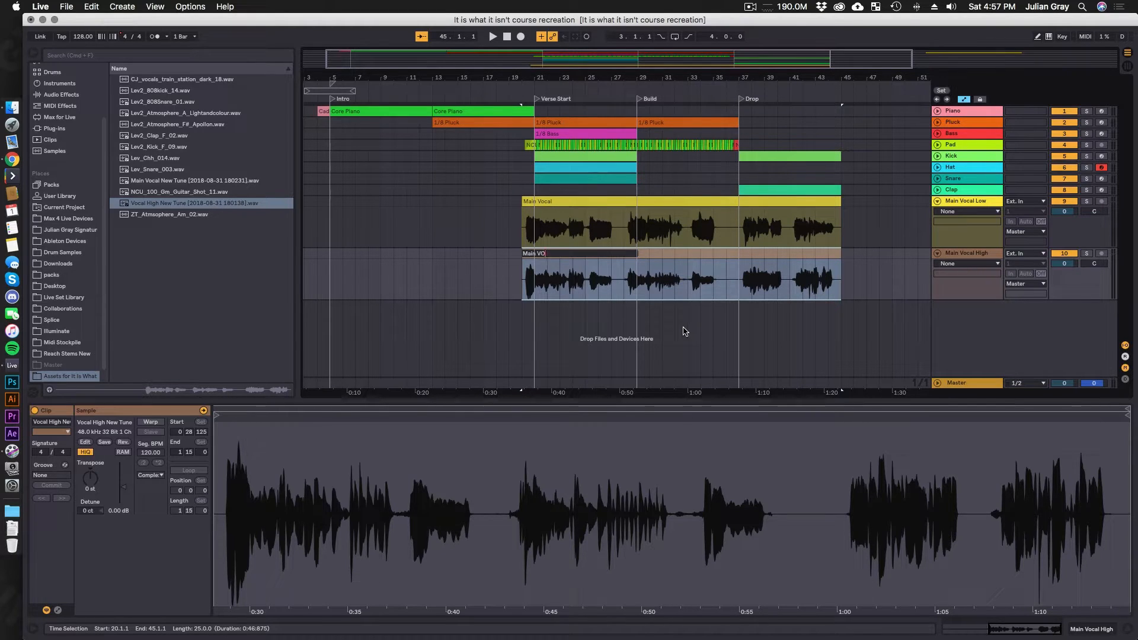
{"action": "type", "text": "ocal High"}
{"action": "key", "text": "Return"}
Step: Rename the clip on the Main Vocal Low track as "Main Vocal Low"
{"action": "left_click", "coordinate": [559, 198]}
{"action": "key", "text": "super+r"}
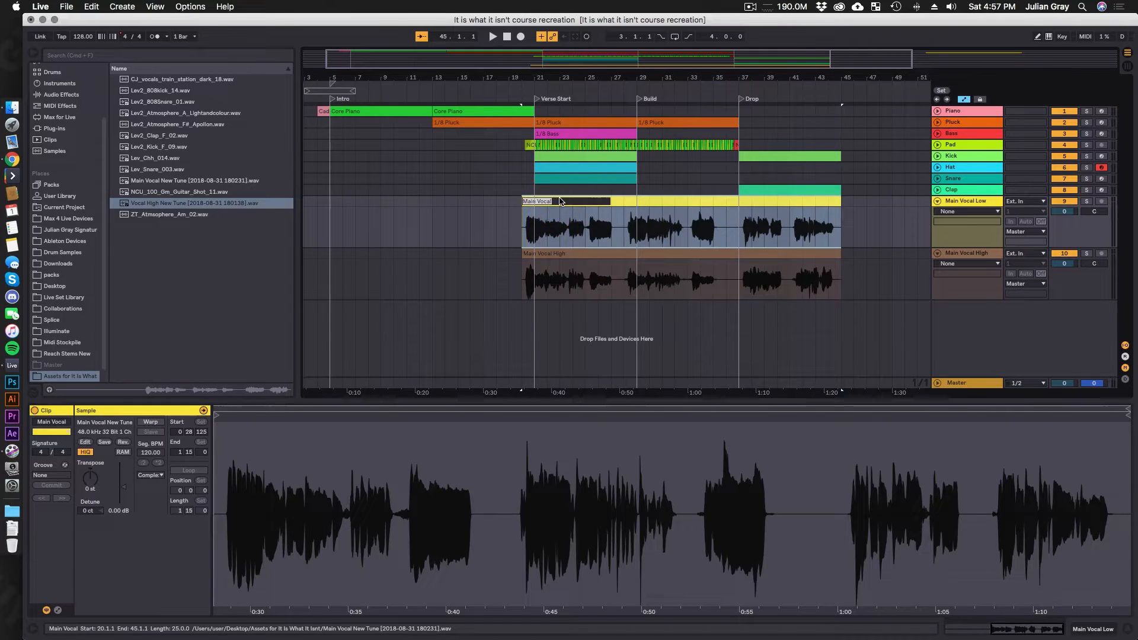
{"action": "type", "text": "Low"}
{"action": "key", "text": "Return"}
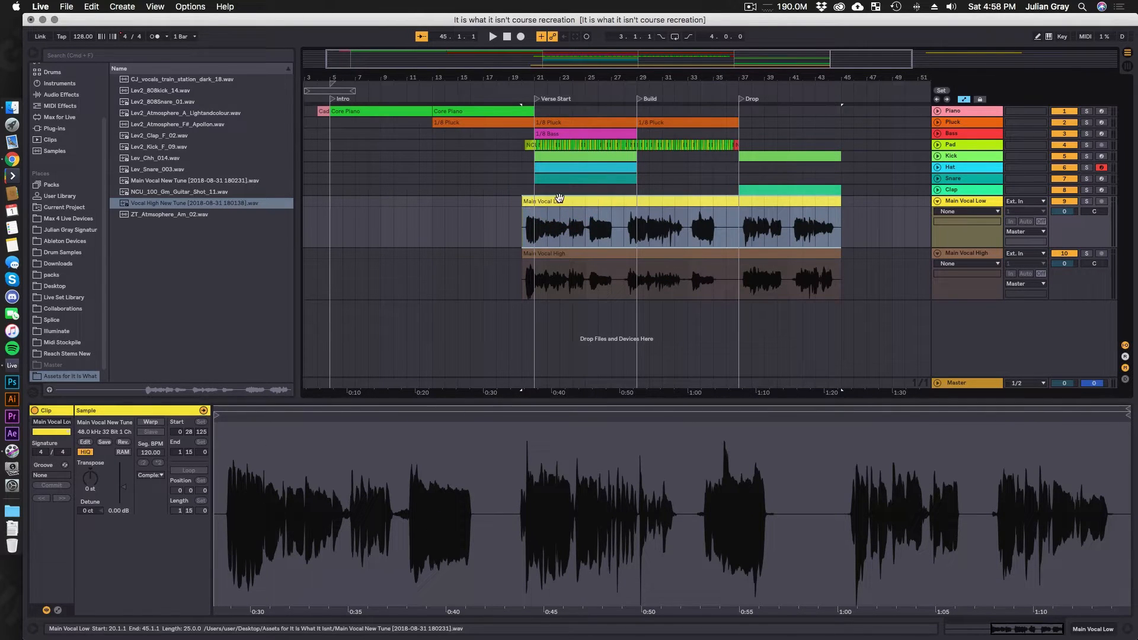
Step: Group the Main Vocal Low and Main Vocal High tracks and name the group "Vocals"
{"action": "left_click", "coordinate": [498, 231]}
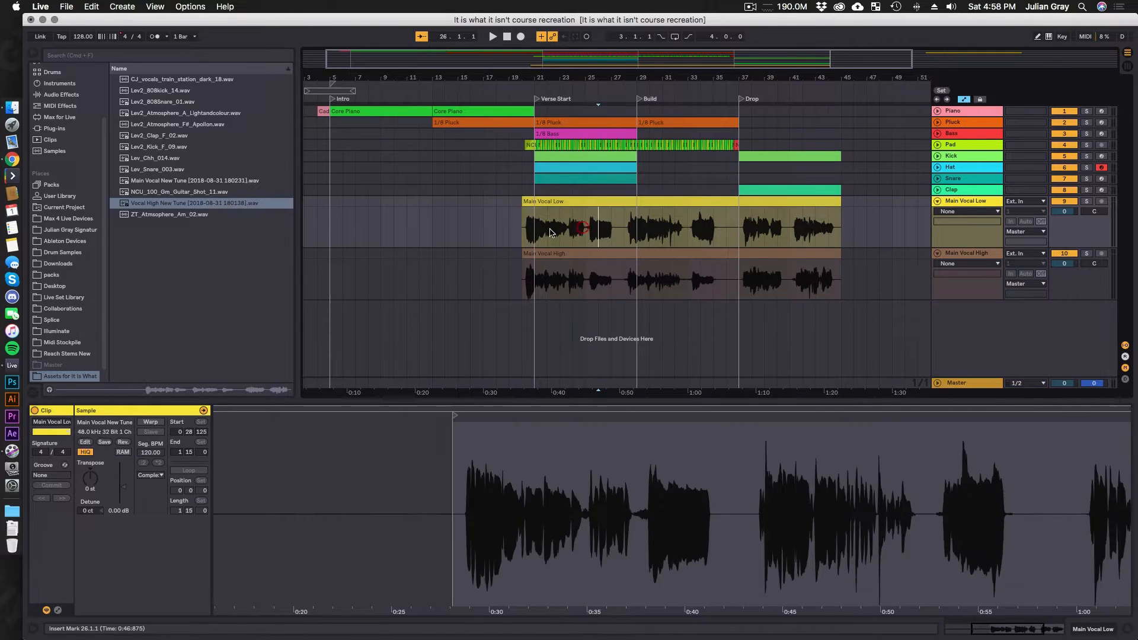
{"action": "left_click", "coordinate": [525, 230]}
{"action": "left_click", "coordinate": [944, 201]}
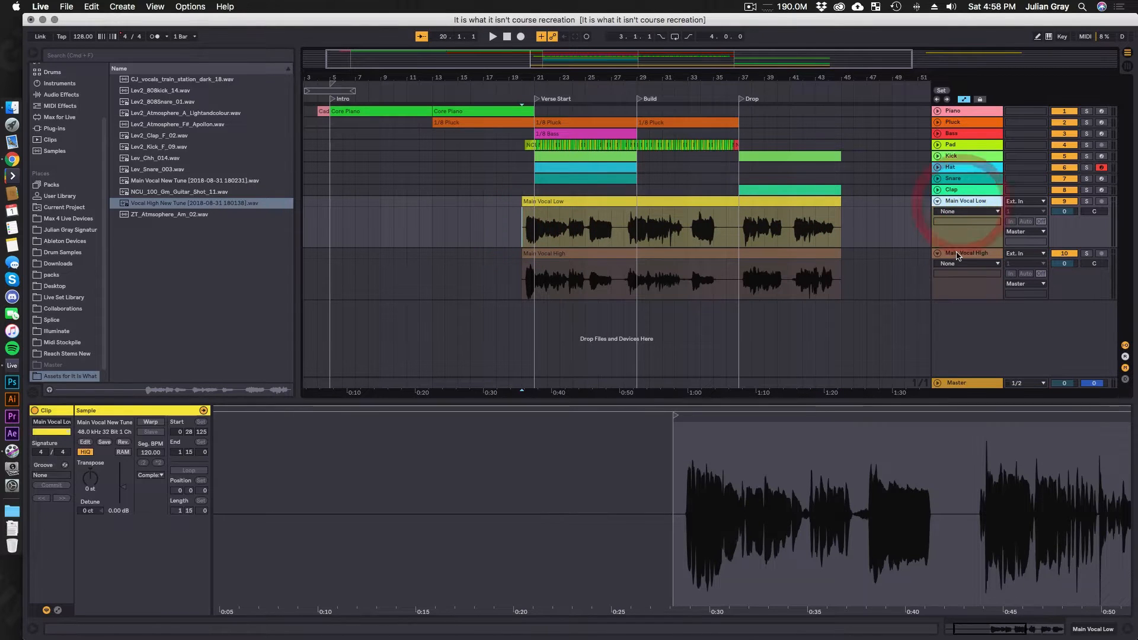
{"action": "left_click", "coordinate": [957, 254], "text": "shift"}
{"action": "key", "text": "super+g"}
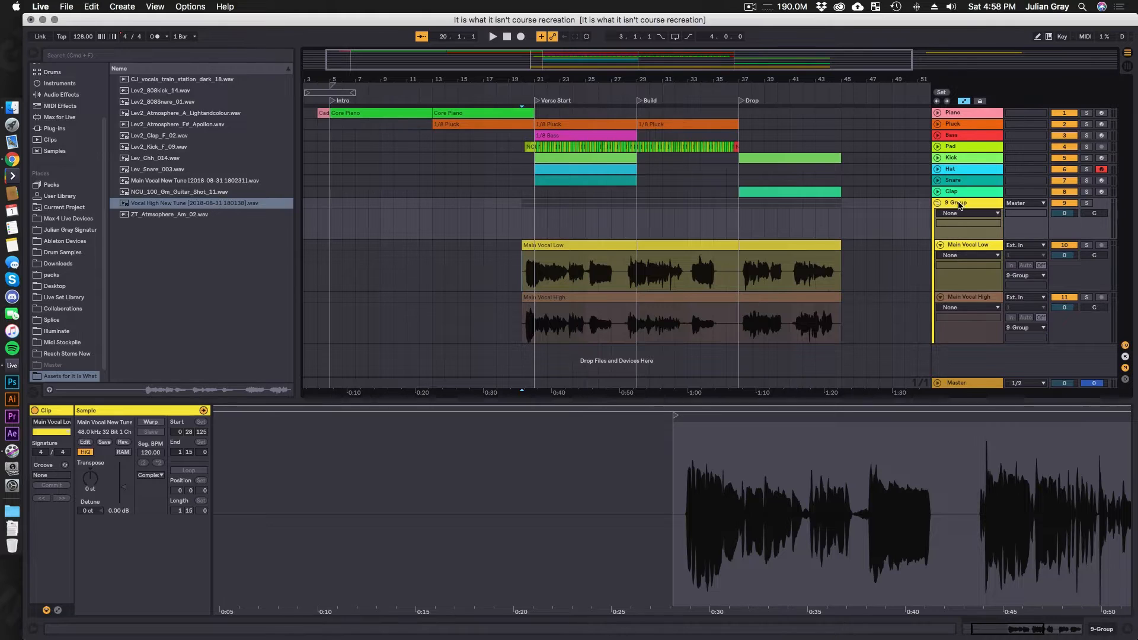
{"action": "right_click", "coordinate": [958, 202]}
{"action": "left_click", "coordinate": [979, 250]}
{"action": "type", "text": "Vocals"}
{"action": "key", "text": "Return"}
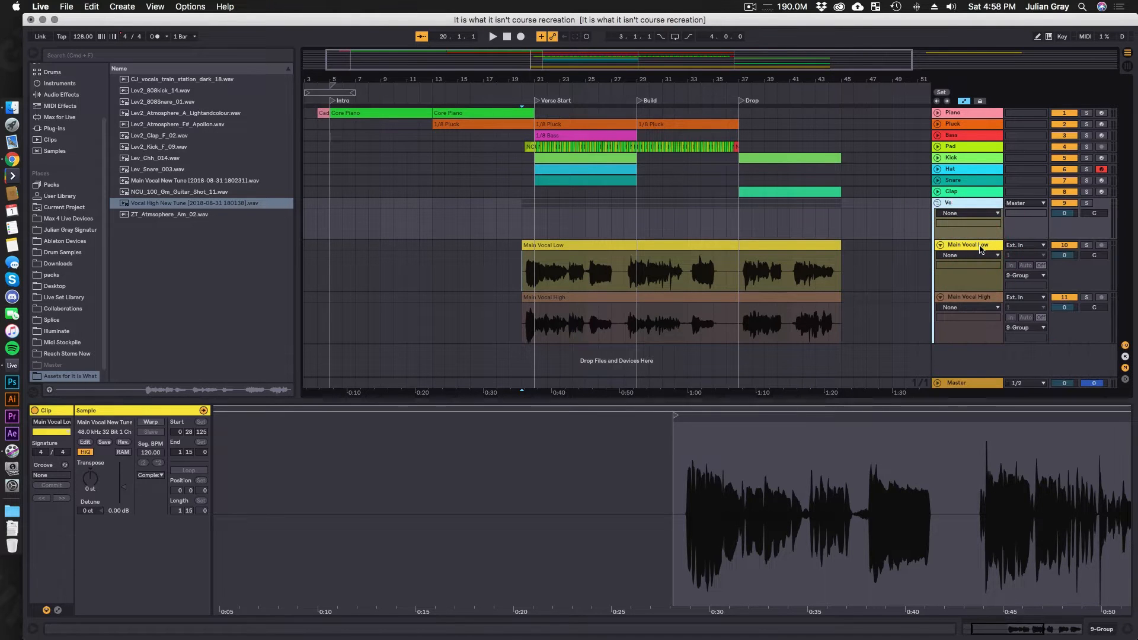
Step: Solo the Vocals group and play it from bar 20
{"action": "left_click", "coordinate": [508, 216]}
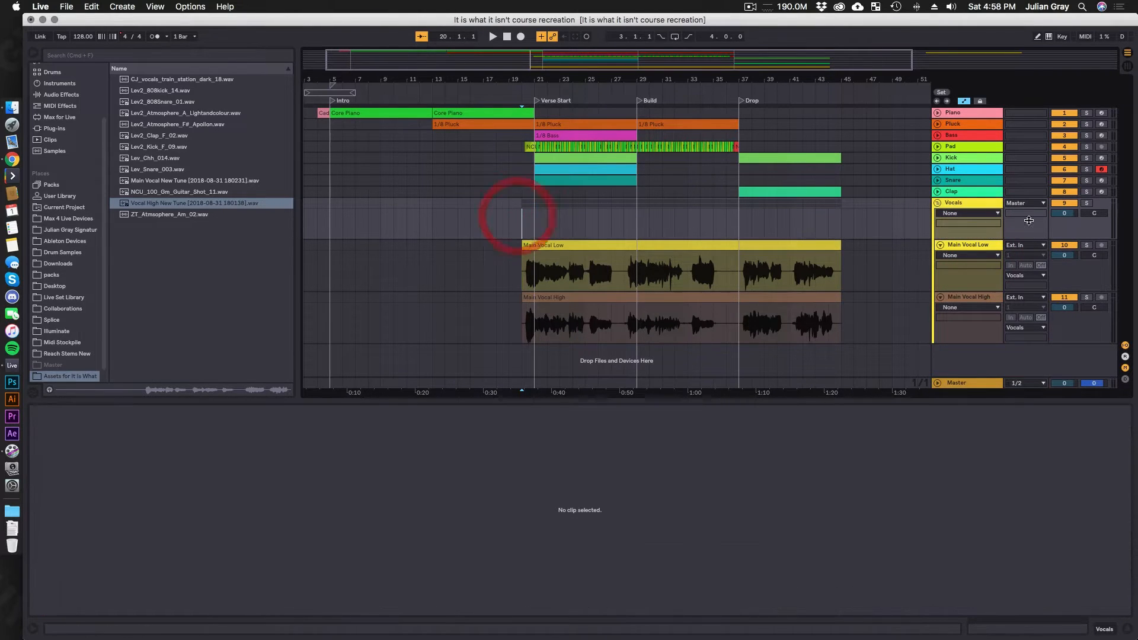
{"action": "left_click", "coordinate": [519, 281]}
{"action": "left_click", "coordinate": [528, 298]}
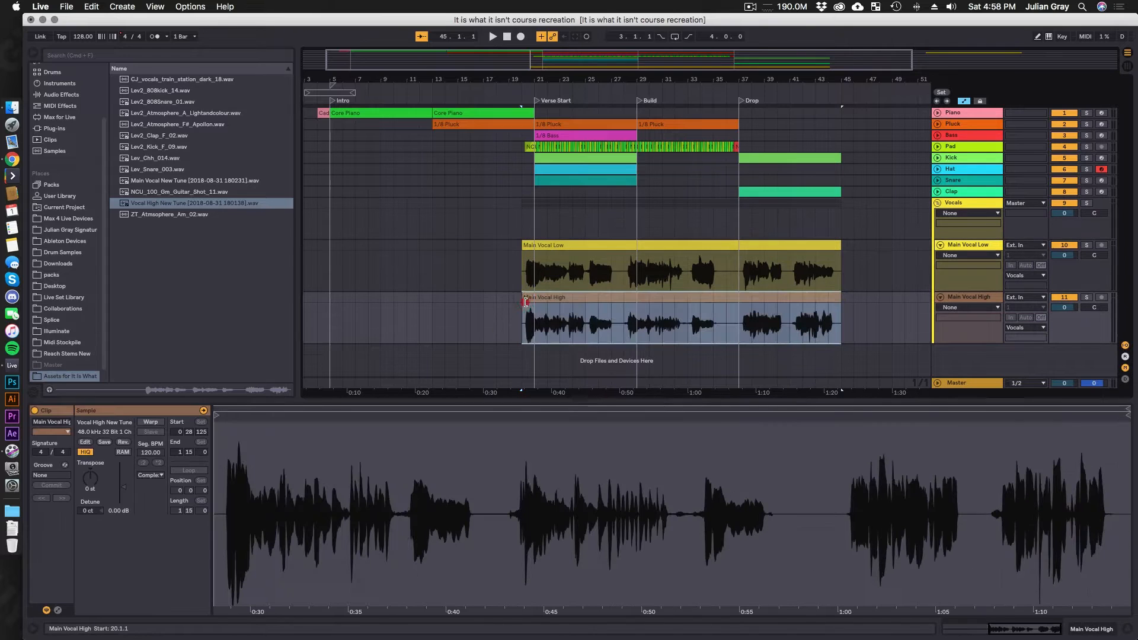
{"action": "left_click", "coordinate": [1085, 203]}
{"action": "left_click", "coordinate": [521, 203]}
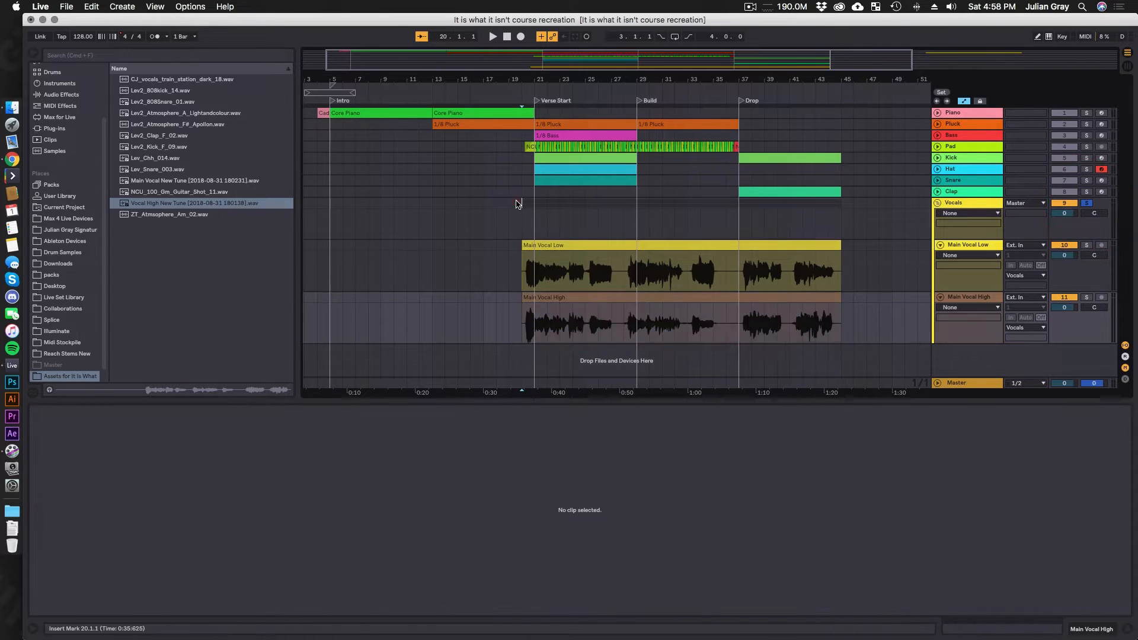
{"action": "key", "text": "space"}
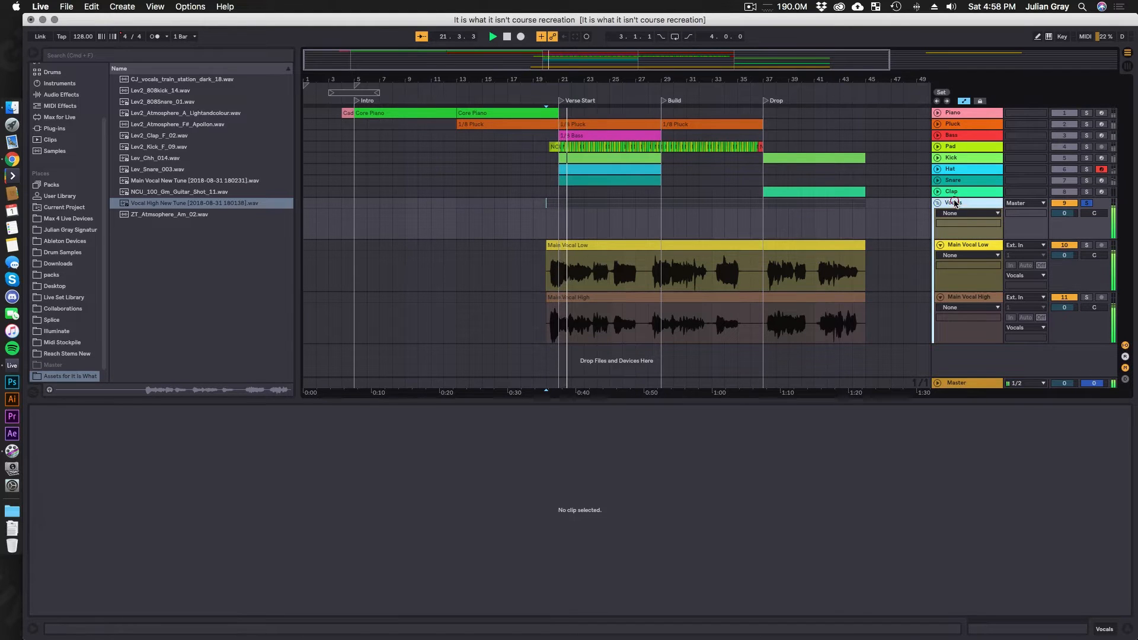
Step: Set the volume of the Main Vocal Low and Main Vocal High tracks to -3.2 dB together and stop playback
{"action": "left_click", "coordinate": [981, 300]}
{"action": "left_click", "coordinate": [979, 254]}
{"action": "left_click", "coordinate": [978, 246]}
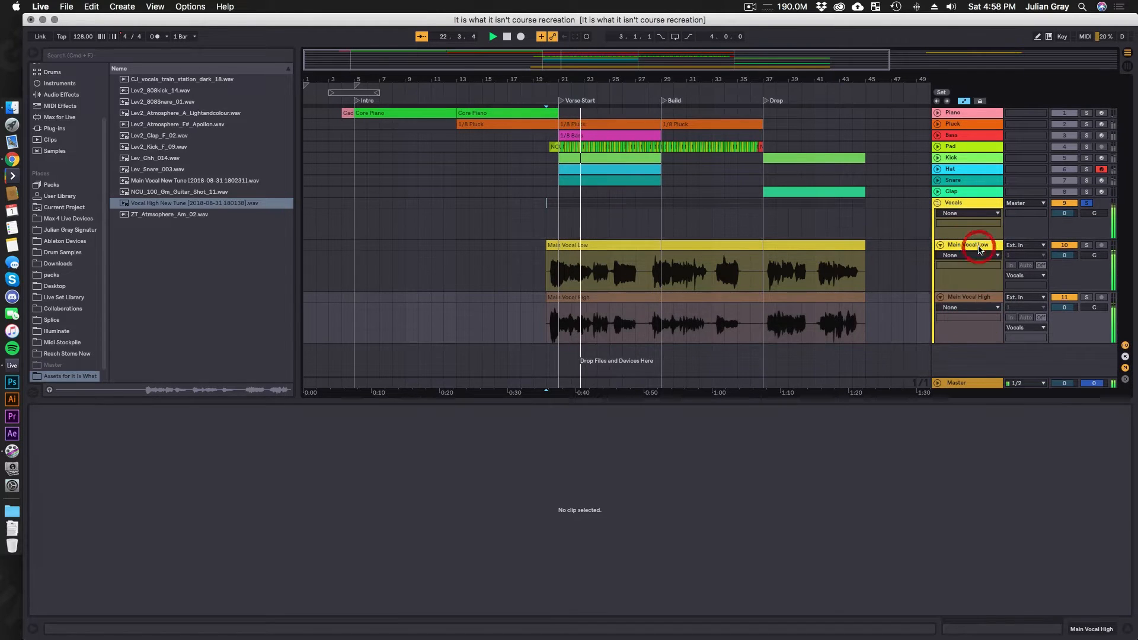
{"action": "left_click", "coordinate": [978, 246], "text": "shift"}
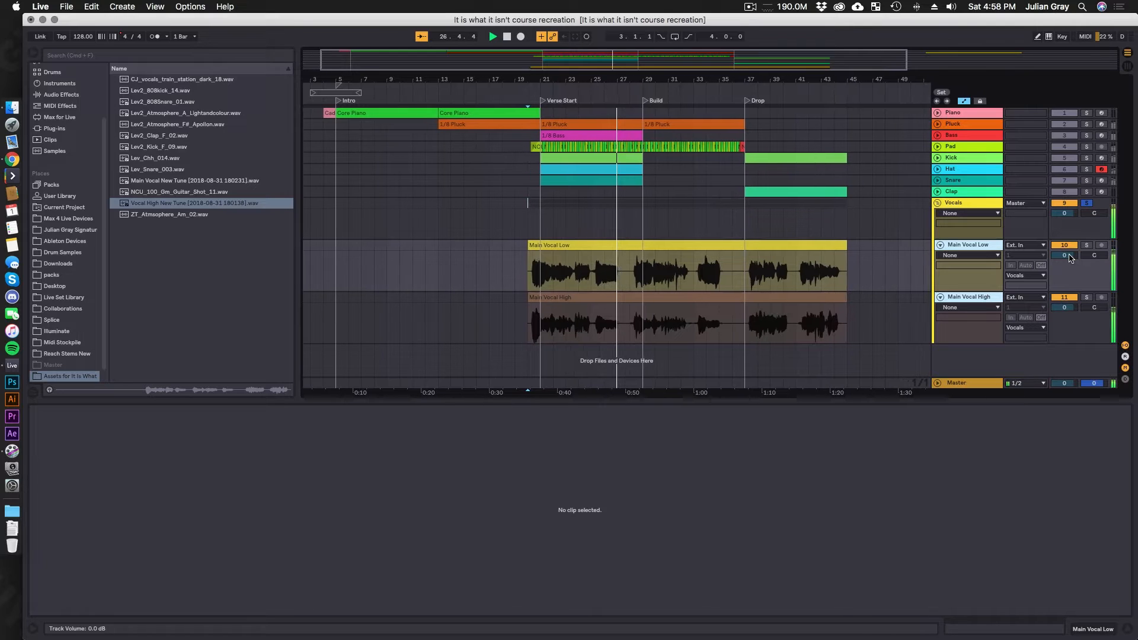
{"action": "left_click_drag", "start_coordinate": [1070, 258], "coordinate": [1070, 261]}
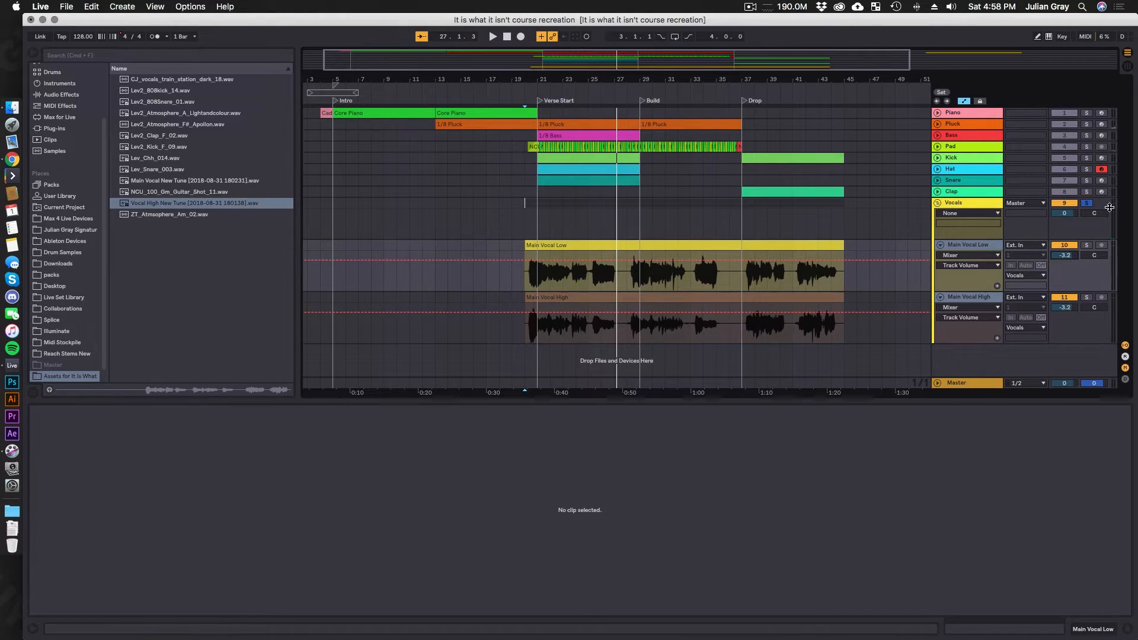
Step: Duplicate the Main Vocal Low and Main Vocal High tracks together inside the Vocals group
{"action": "left_click", "coordinate": [571, 272]}
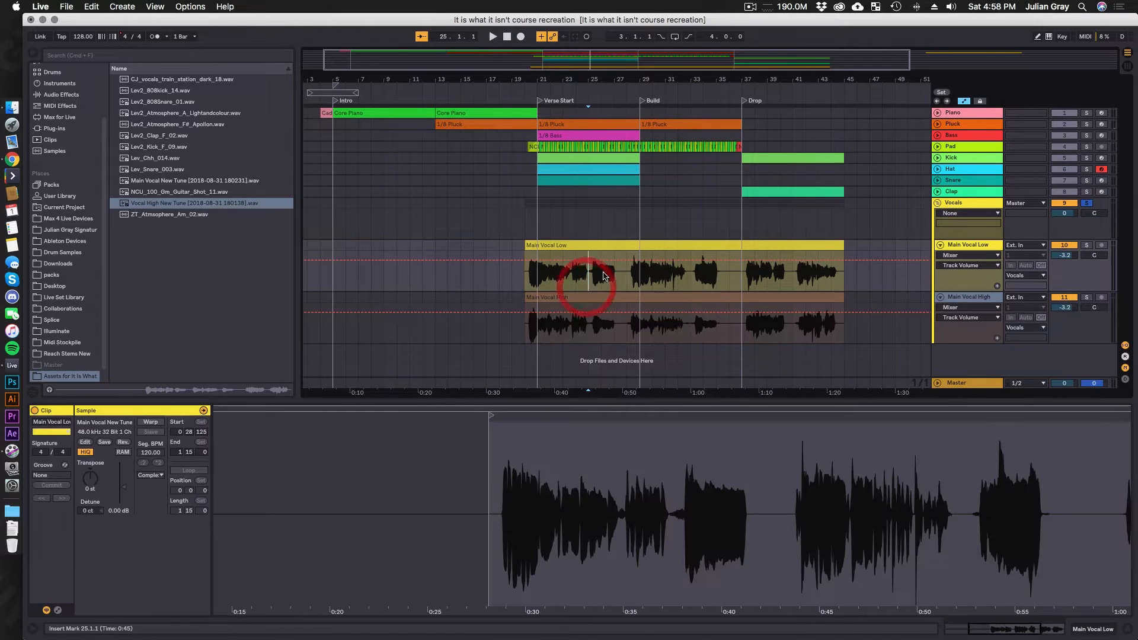
{"action": "left_click", "coordinate": [604, 274]}
{"action": "left_click", "coordinate": [614, 232]}
{"action": "left_click", "coordinate": [626, 272]}
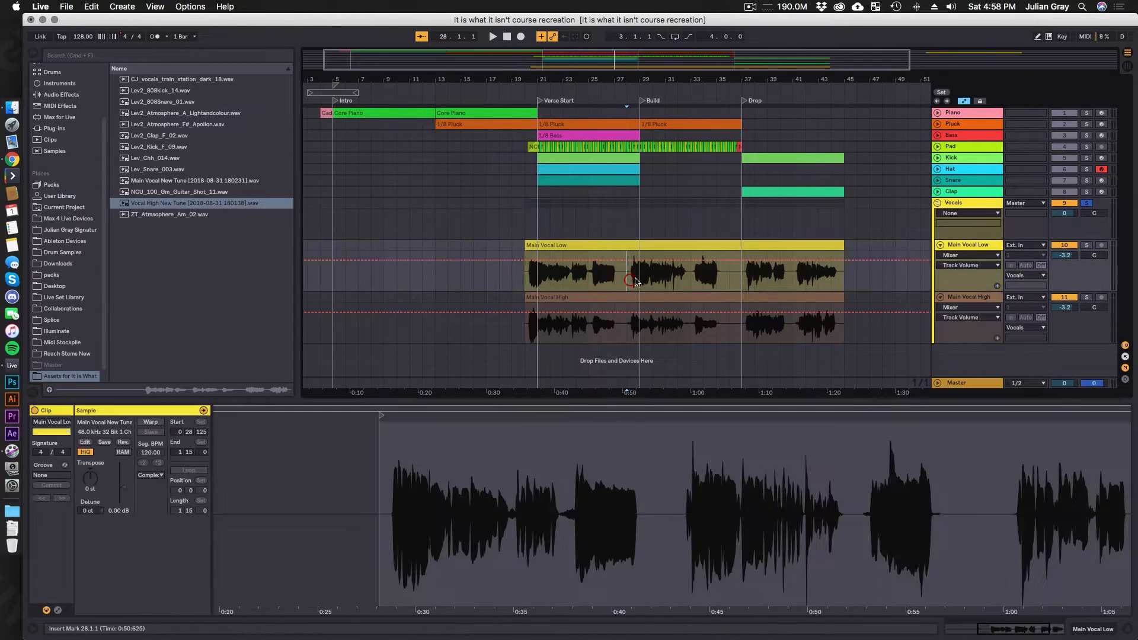
{"action": "left_click", "coordinate": [972, 294], "text": "shift"}
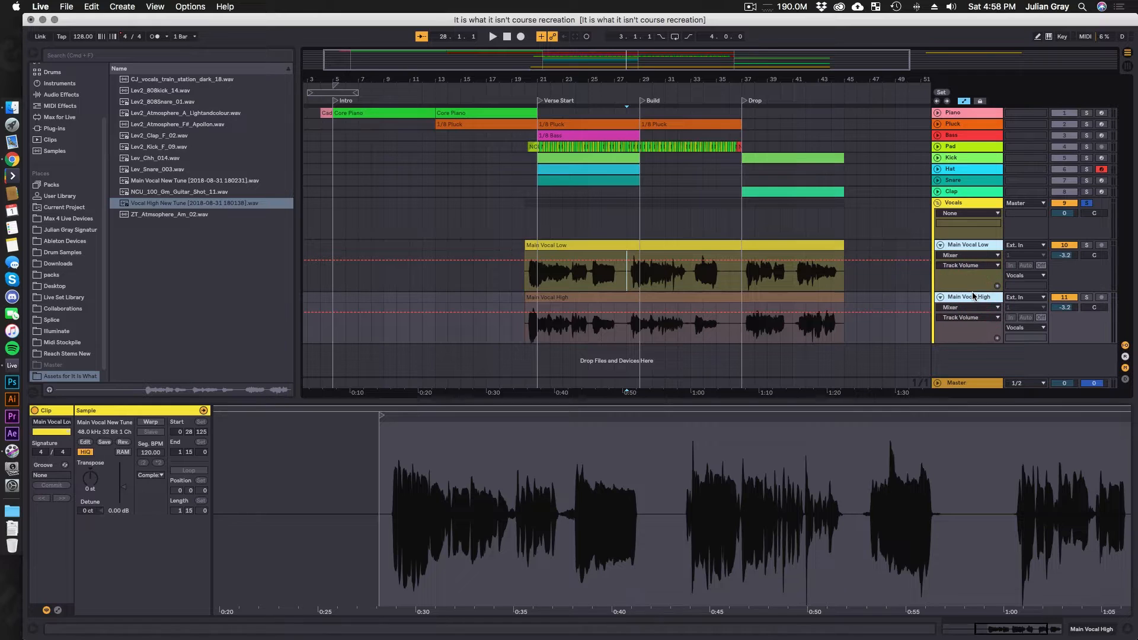
{"action": "key", "text": "super+d"}
Step: Turn on warping for both duplicated vocal clips, transposing the low one up 12 semitones and the high one down
{"action": "left_click", "coordinate": [678, 266]}
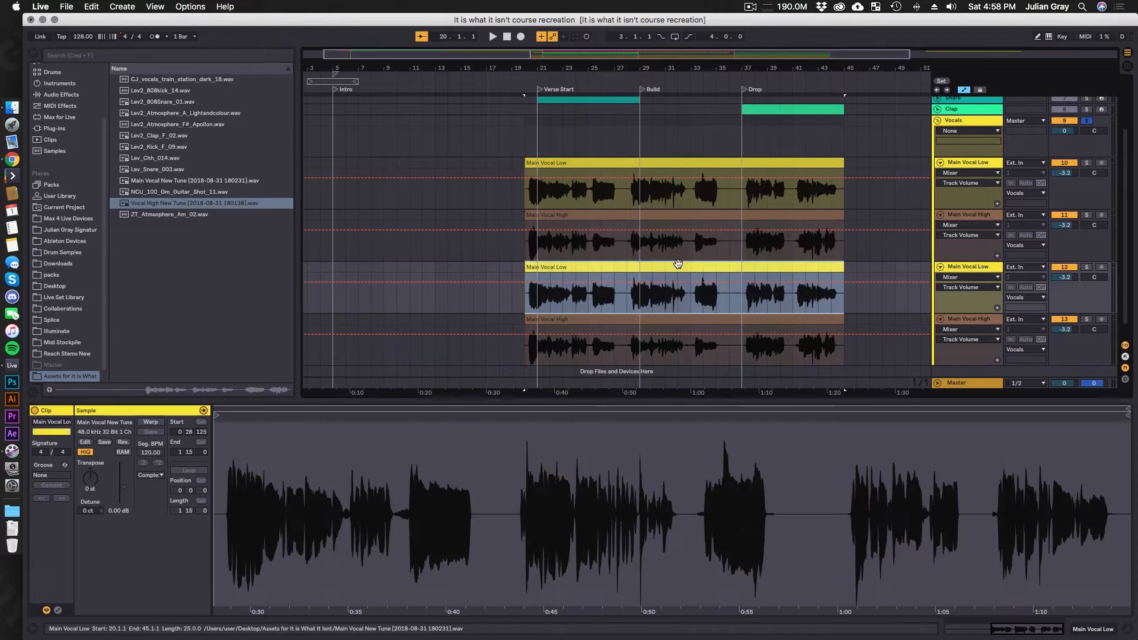
{"action": "left_click", "coordinate": [151, 422]}
{"action": "left_click", "coordinate": [557, 334]}
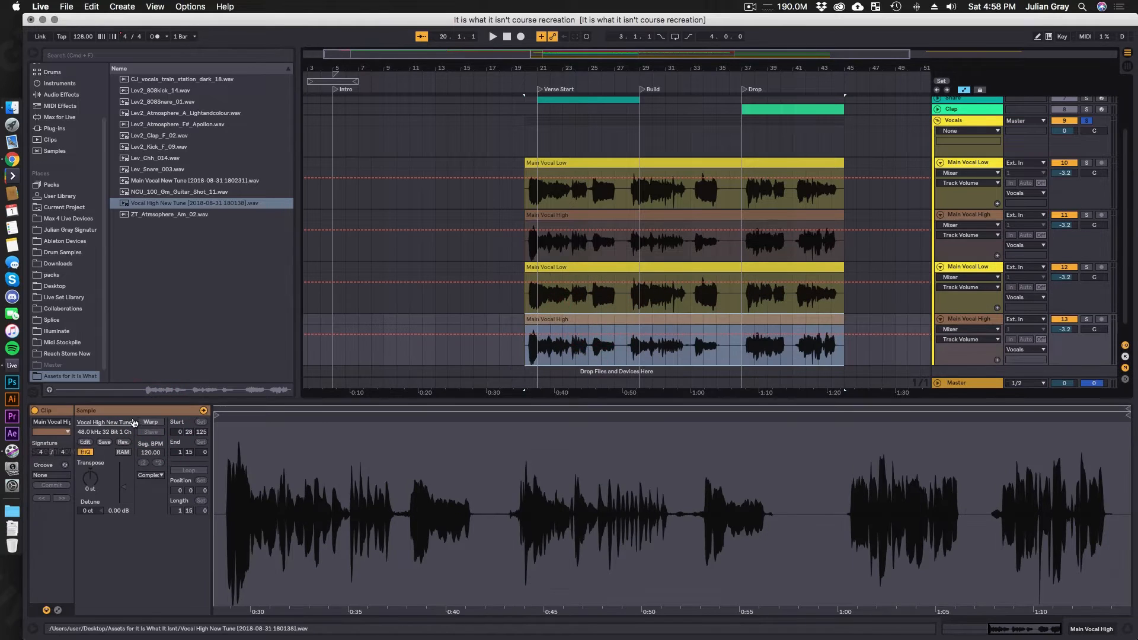
{"action": "left_click", "coordinate": [758, 262]}
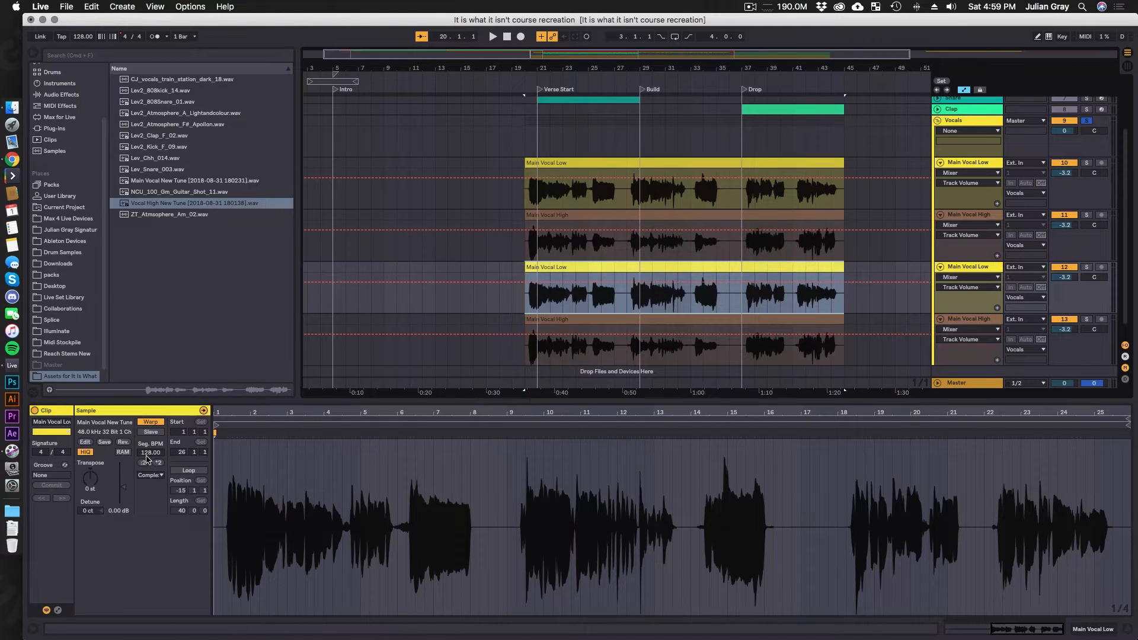
{"action": "left_click_drag", "start_coordinate": [92, 485], "coordinate": [92, 471]}
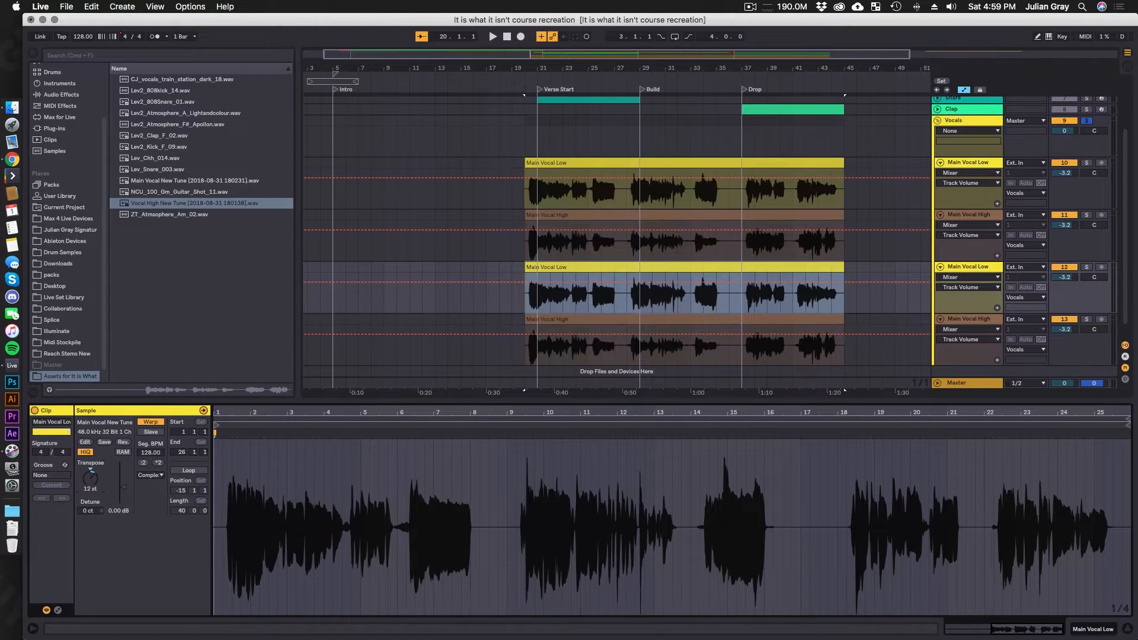
{"action": "left_click", "coordinate": [648, 331]}
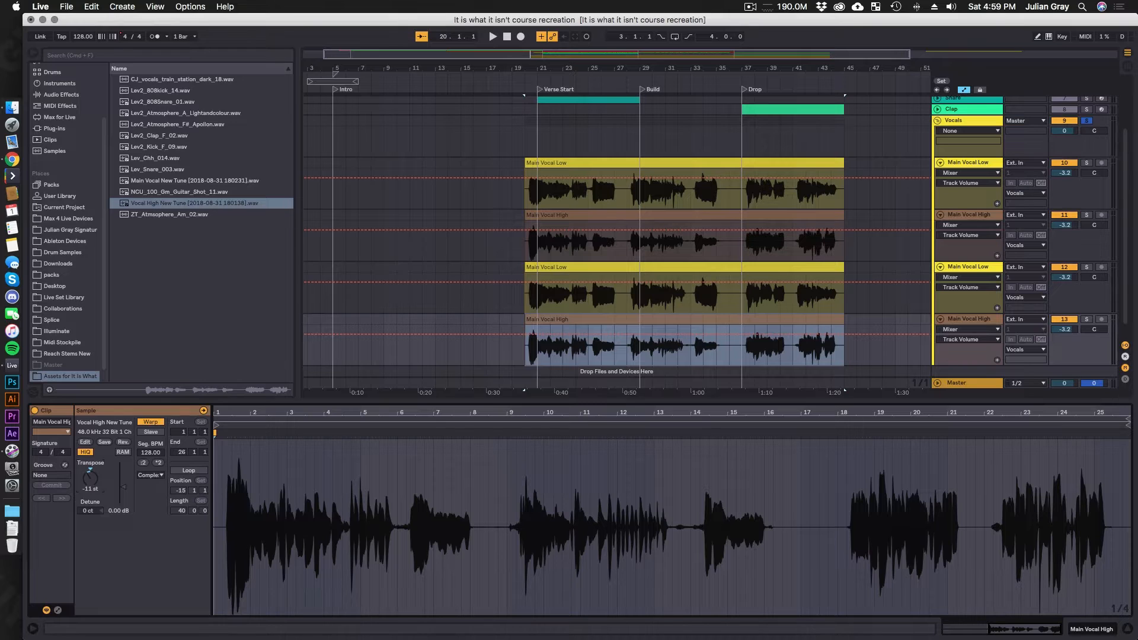
Step: Play the vocals from bar 20 and audition the transposed low and high duplicate tracks with their solos
{"action": "left_click", "coordinate": [533, 294]}
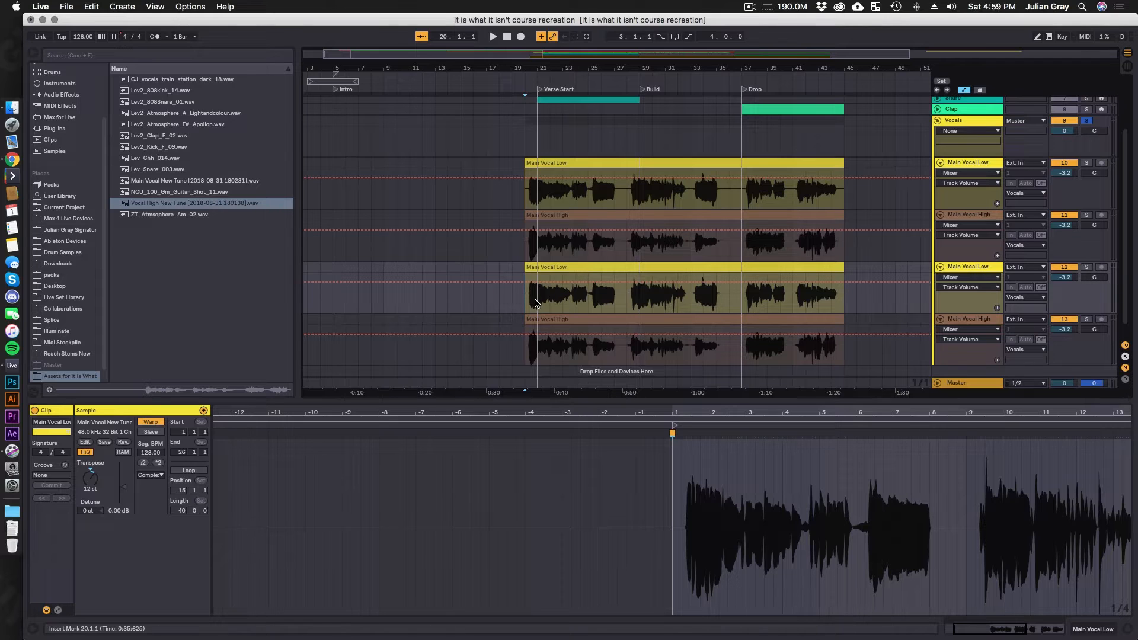
{"action": "key", "text": "space"}
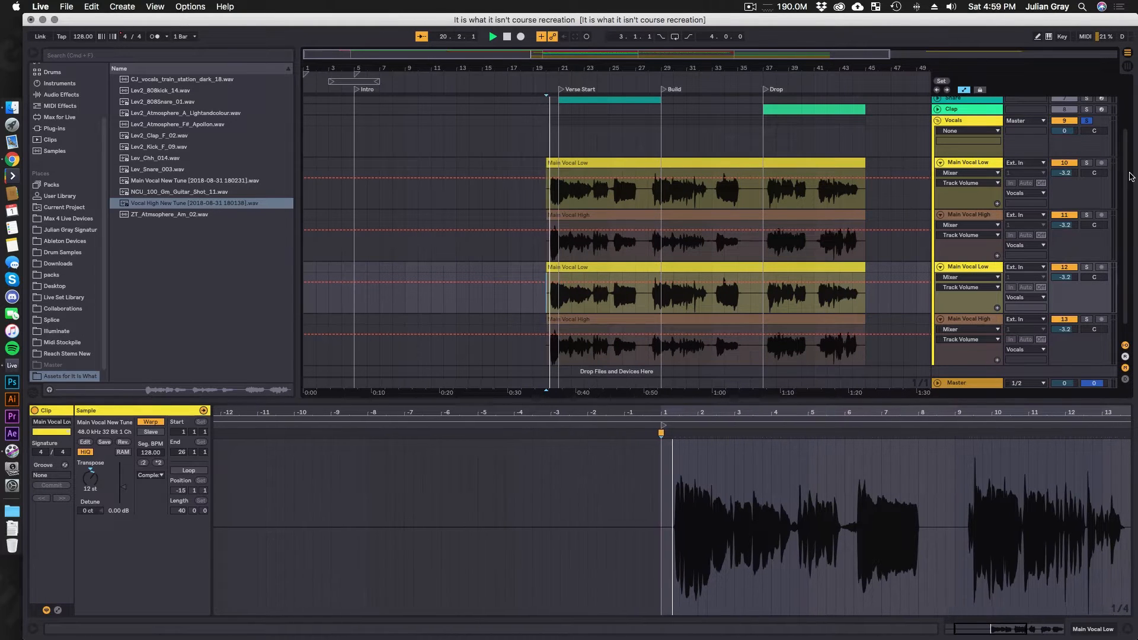
{"action": "left_click", "coordinate": [1086, 267]}
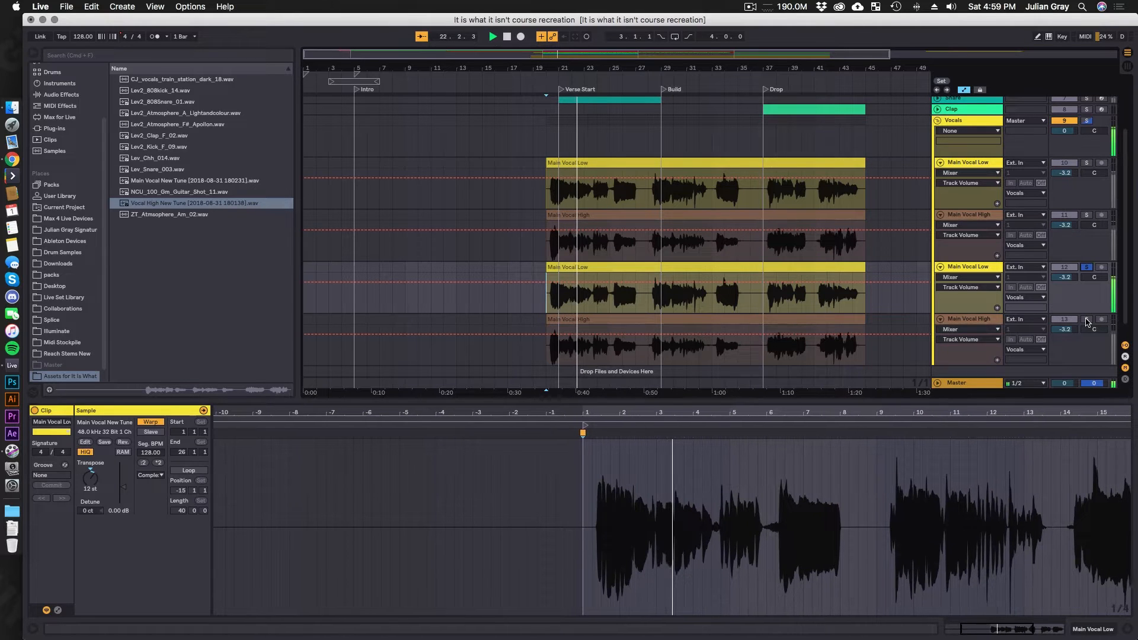
{"action": "left_click", "coordinate": [1086, 320]}
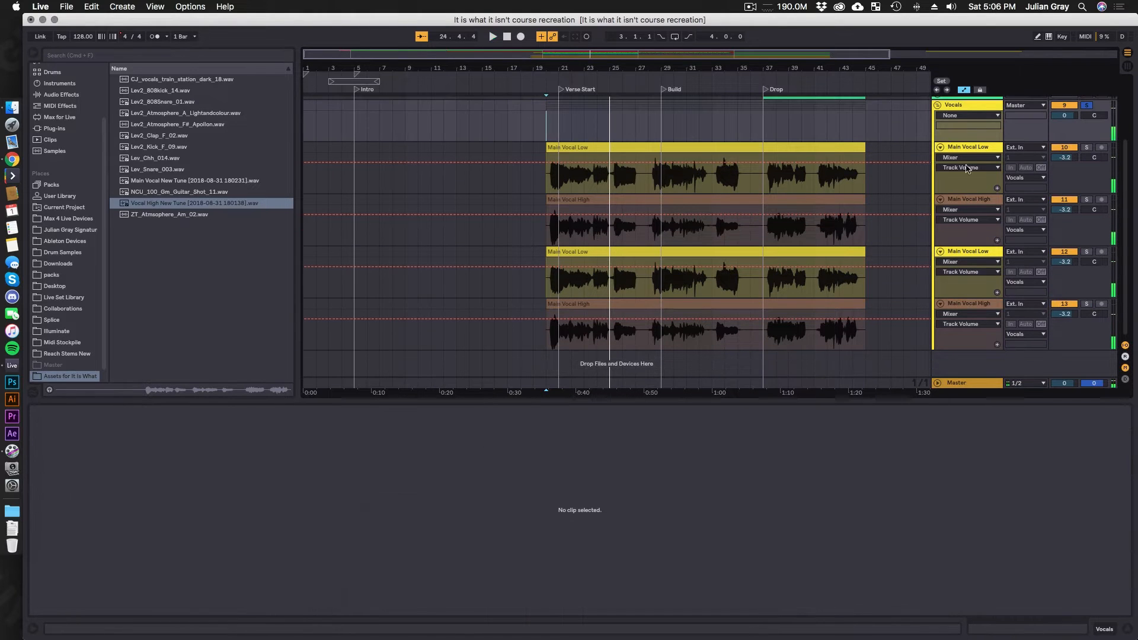
Step: Set the volume of all four vocal tracks in the group to -7.1 dB together
{"action": "left_click", "coordinate": [967, 147]}
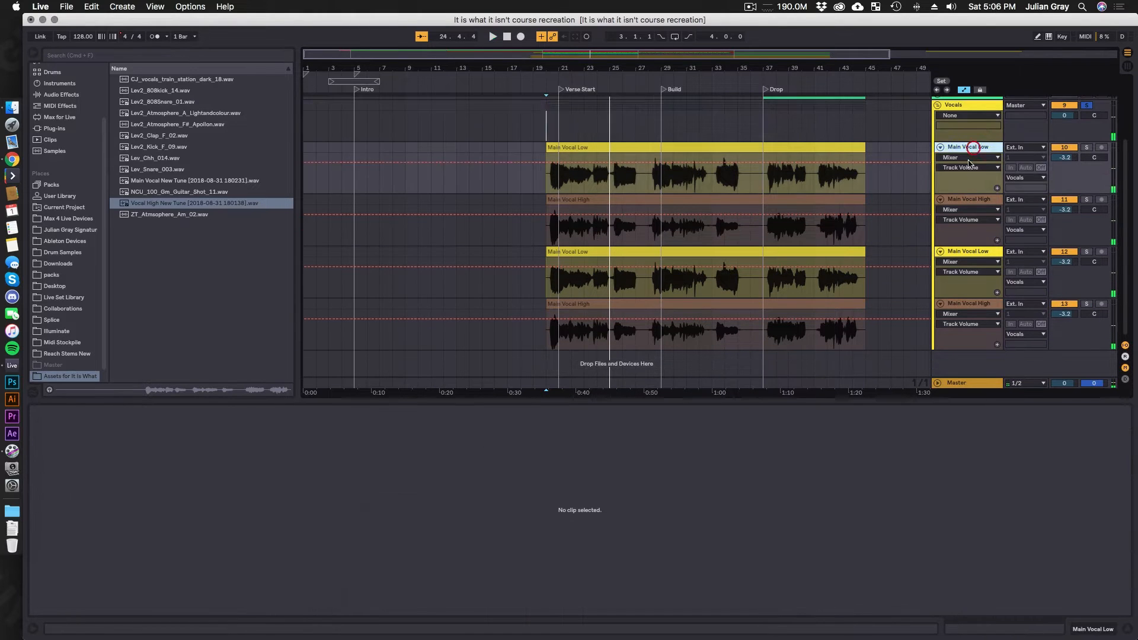
{"action": "left_click", "coordinate": [968, 303], "text": "shift"}
{"action": "left_click_drag", "start_coordinate": [1067, 317], "coordinate": [1066, 325]}
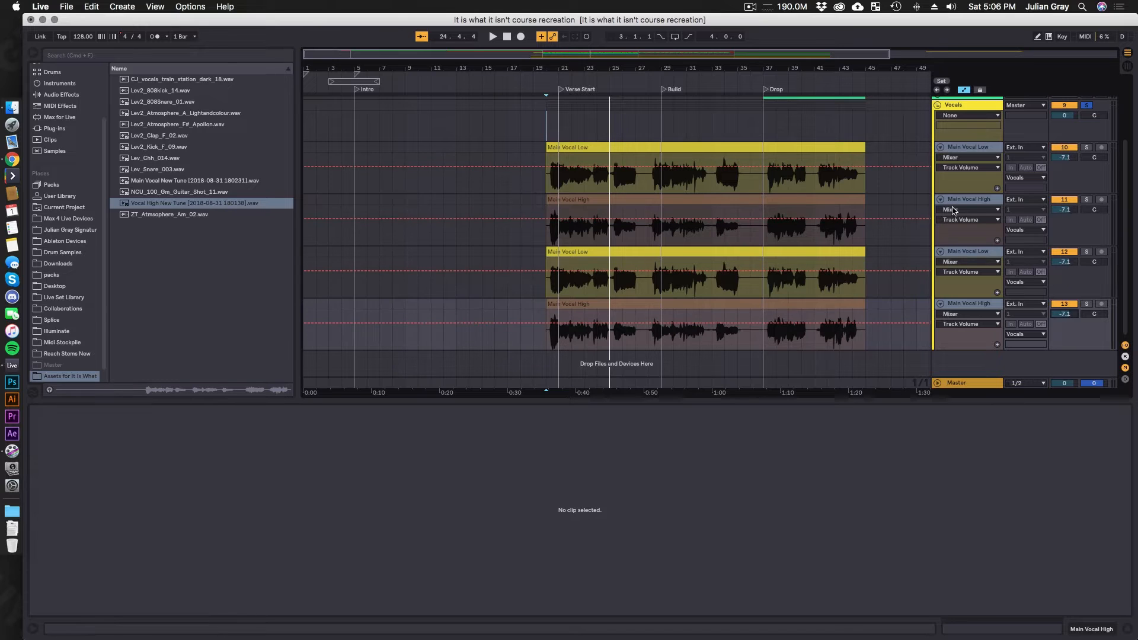
Step: Rename the duplicated Main Vocal Low track as "Main Vocal Low TUNED UP" and widen the track headers to fit the name
{"action": "left_click", "coordinate": [952, 209]}
{"action": "left_click", "coordinate": [902, 247]}
{"action": "left_click", "coordinate": [861, 251]}
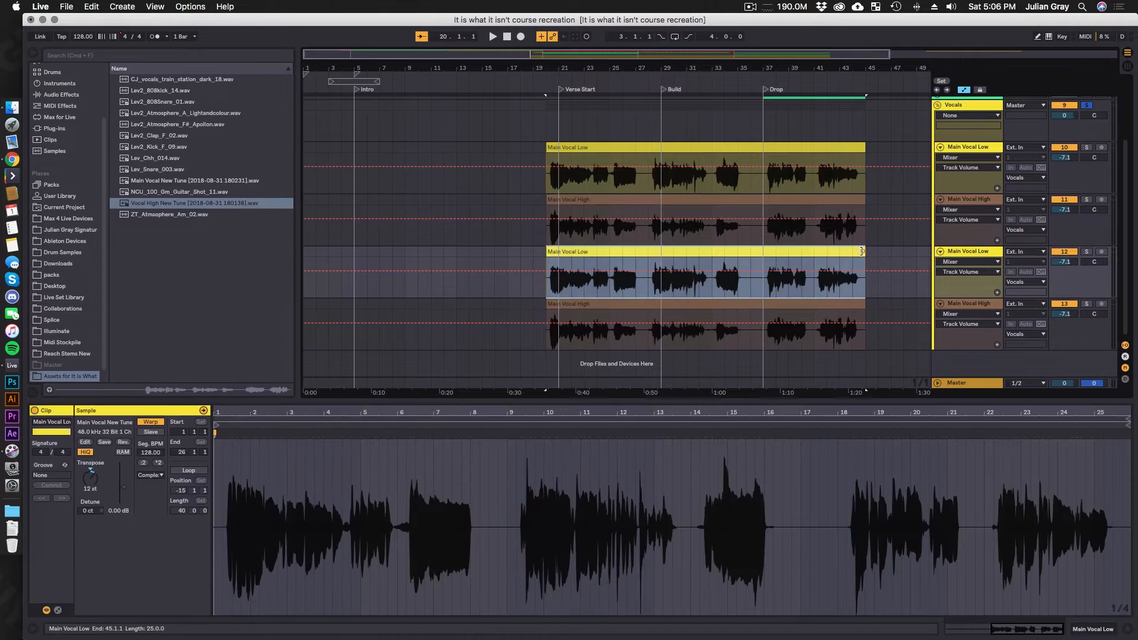
{"action": "left_click", "coordinate": [903, 234]}
{"action": "left_click", "coordinate": [966, 251]}
{"action": "right_click", "coordinate": [966, 252]}
{"action": "left_click", "coordinate": [1004, 296]}
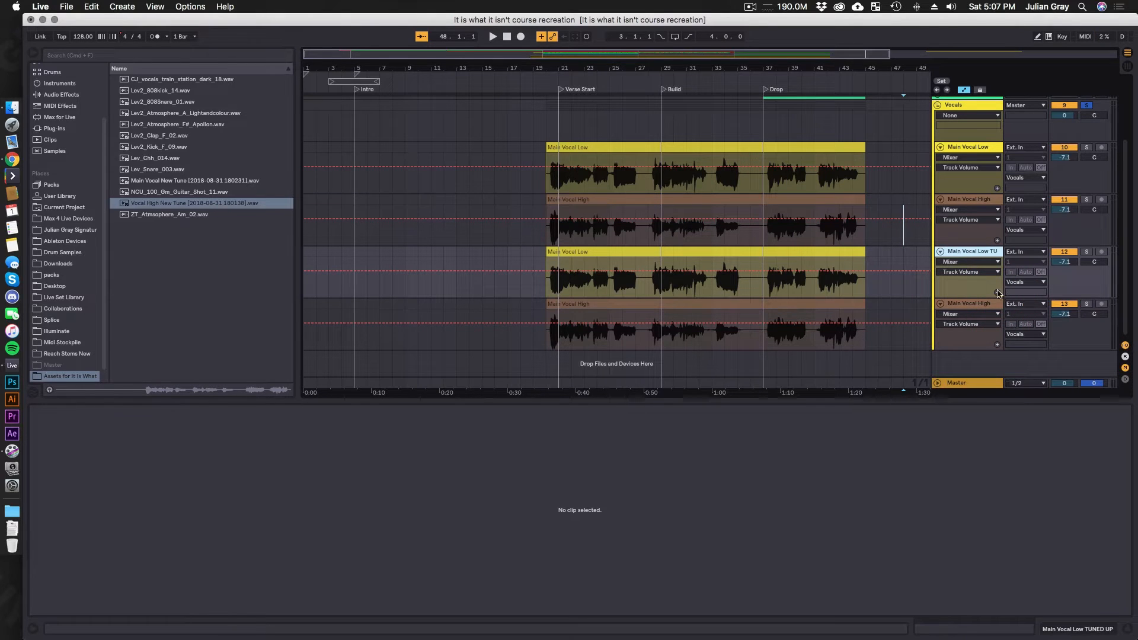
{"action": "left_click_drag", "start_coordinate": [931, 256], "coordinate": [899, 256]}
Step: Rename the duplicated Main Vocal High track as "Main Vocal High TUNED DOWN" and hide the automation lanes
{"action": "right_click", "coordinate": [959, 306]}
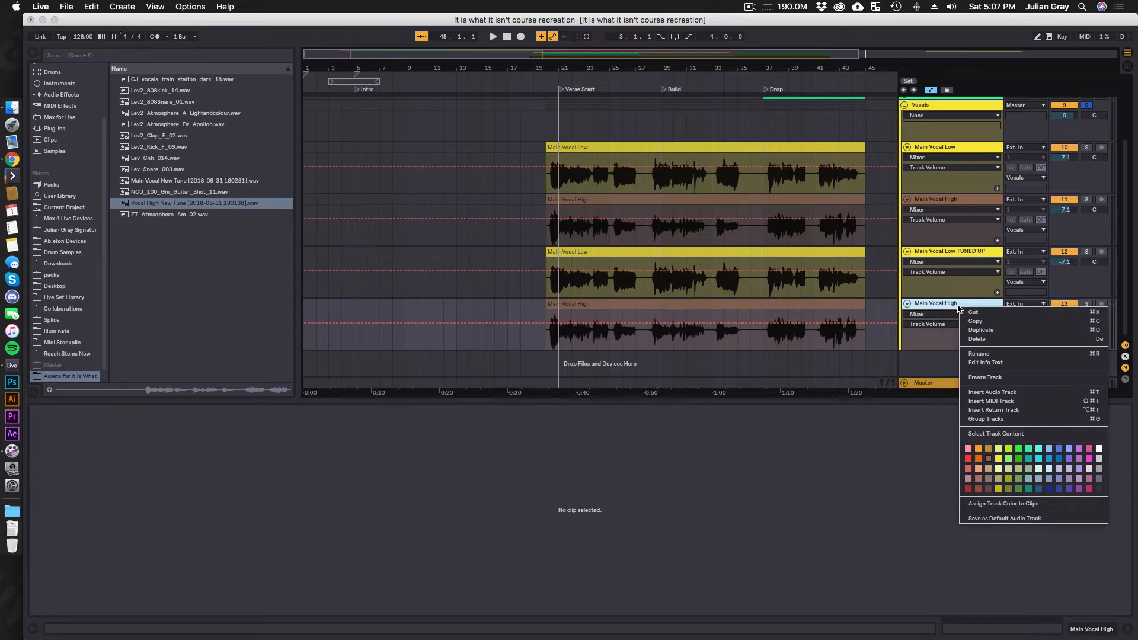
{"action": "left_click", "coordinate": [987, 354]}
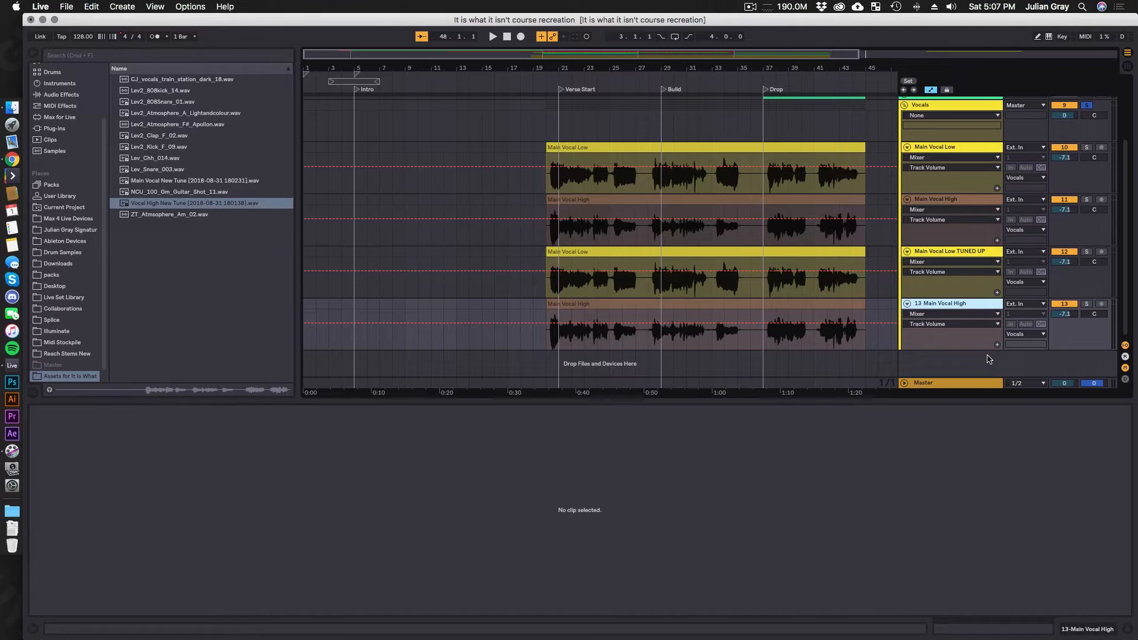
{"action": "key", "text": "a"}
{"action": "right_click", "coordinate": [955, 327]}
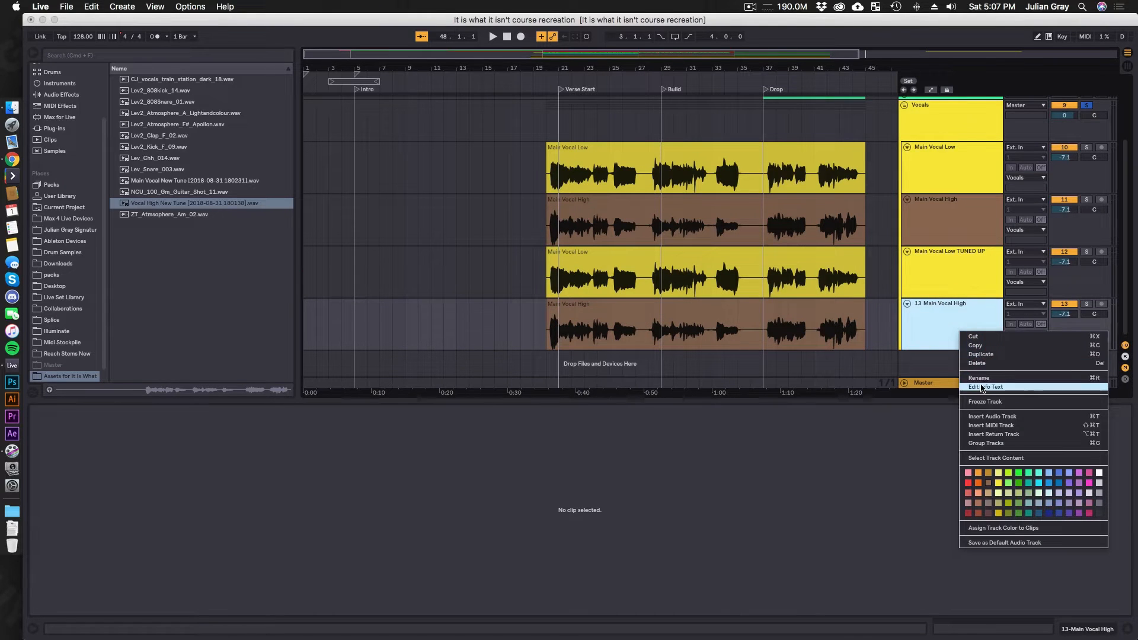
{"action": "left_click", "coordinate": [982, 383]}
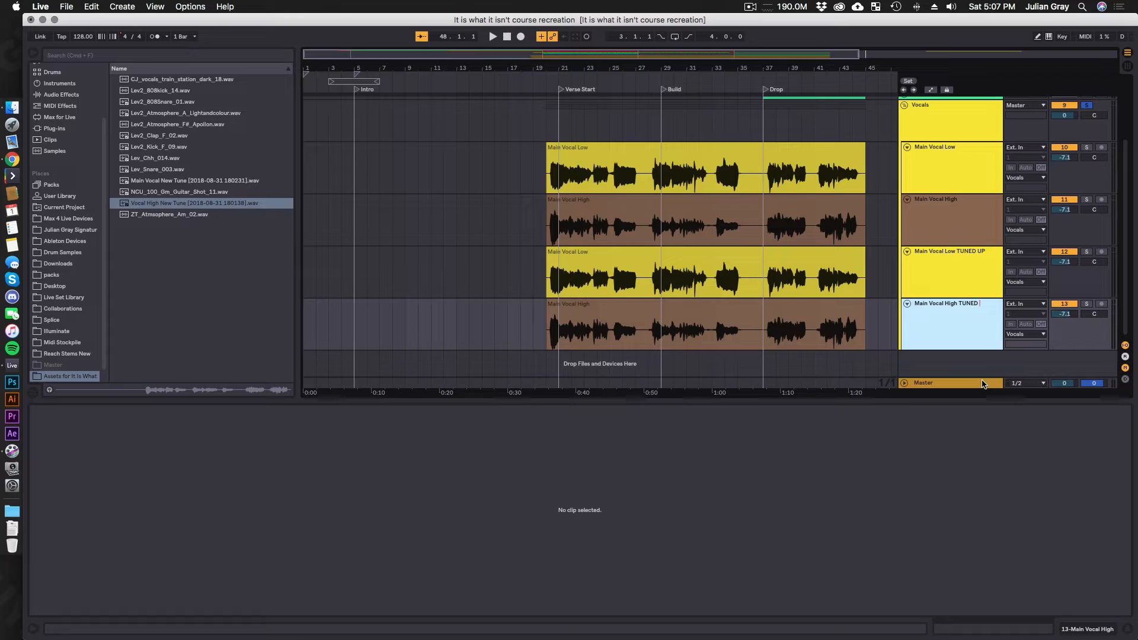
{"action": "left_click", "coordinate": [936, 212]}
Step: Set the original Main Vocal Low track's volume to -5.2 dB and play the vocals from bar 20
{"action": "left_click", "coordinate": [946, 160]}
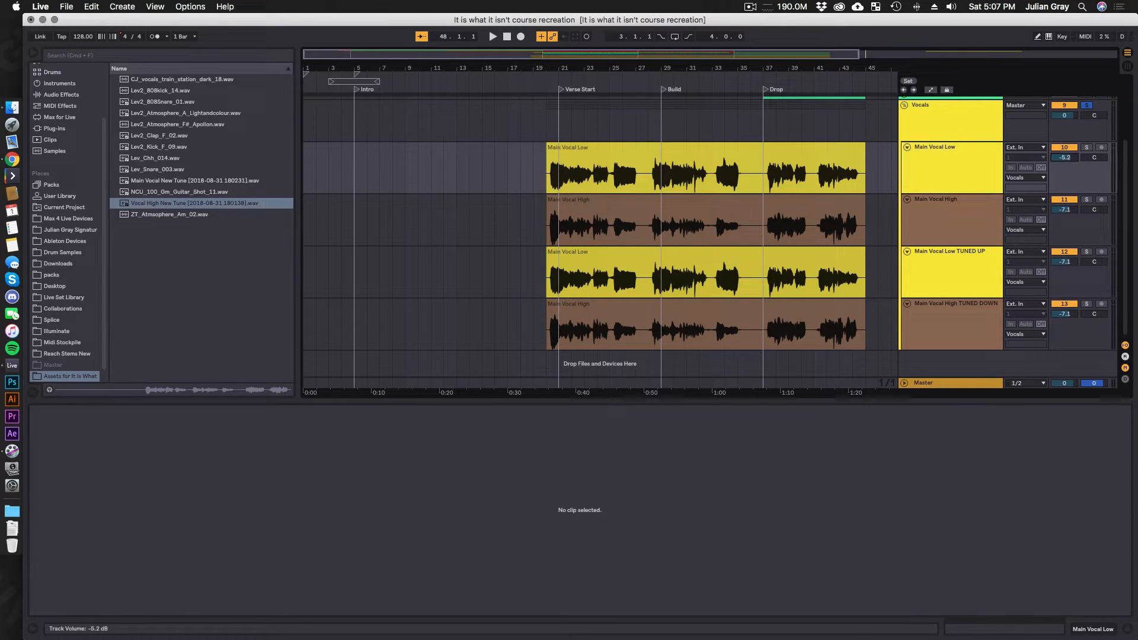
{"action": "left_click", "coordinate": [551, 178]}
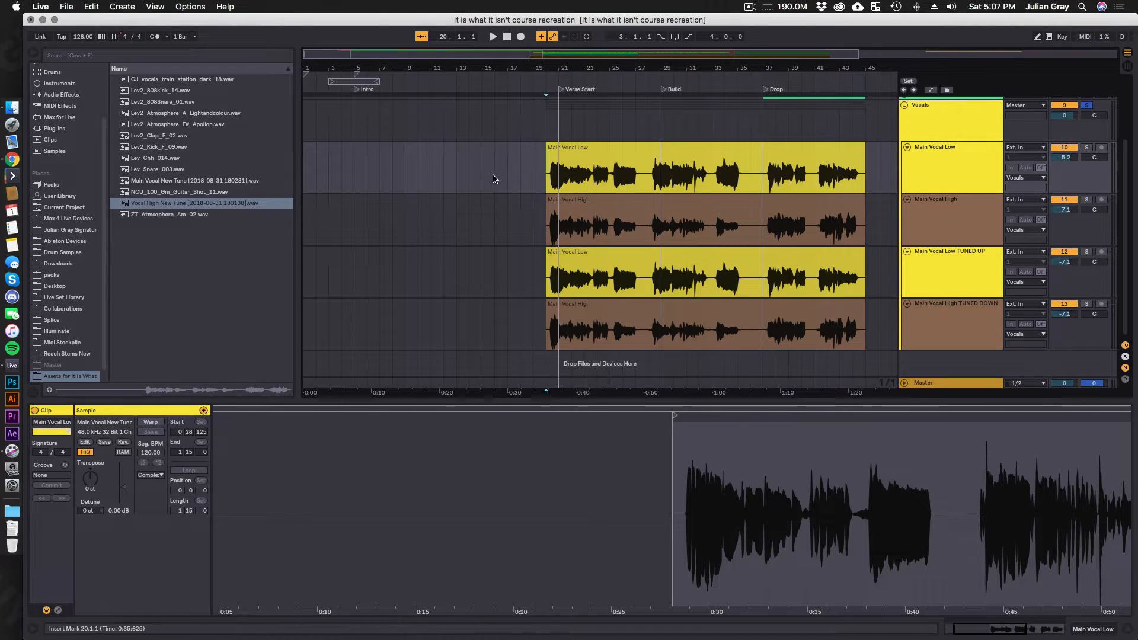
{"action": "key", "text": "space"}
{"action": "left_click", "coordinate": [968, 168]}
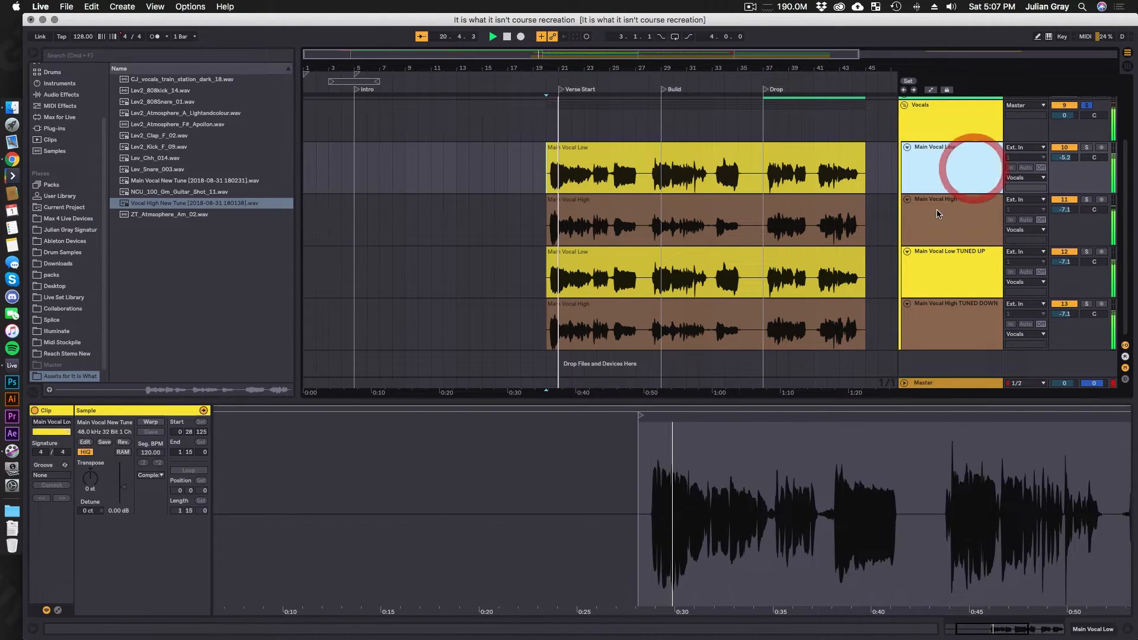
{"action": "scroll", "coordinate": [1076, 209], "scroll_direction": "up", "scroll_amount": 3}
{"action": "scroll", "coordinate": [1075, 208], "scroll_direction": "down", "scroll_amount": 3}
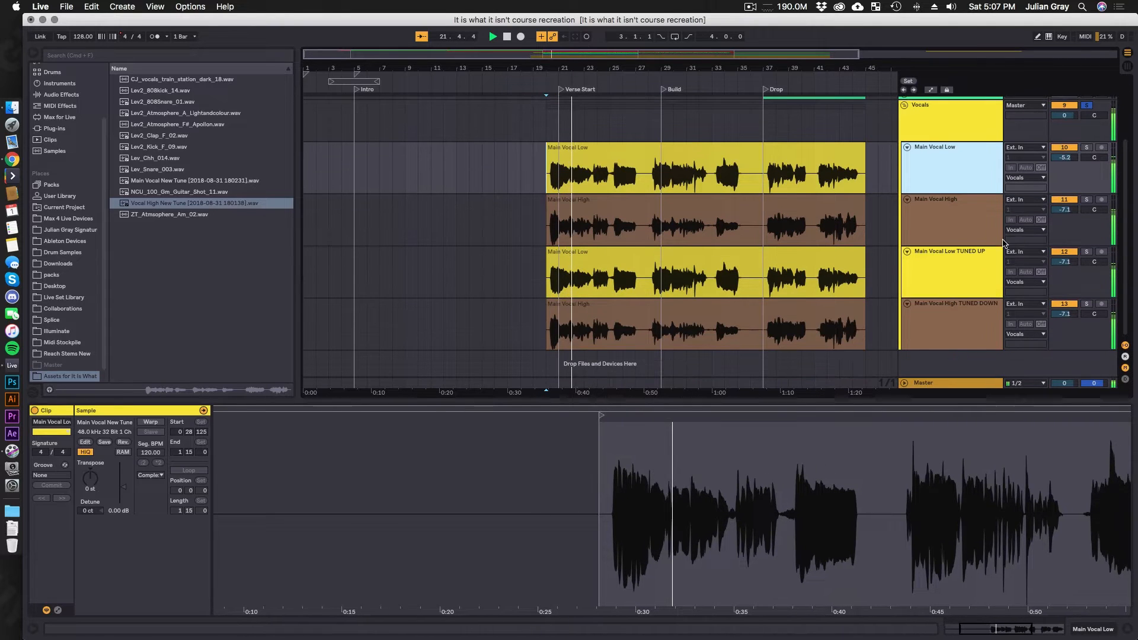
Step: Lower all four vocal tracks together to -8.3 dB for Main Vocal Low and -10.2 dB for the rest, and replay from bar 20
{"action": "left_click", "coordinate": [952, 318], "text": "shift"}
{"action": "key", "text": "space"}
{"action": "left_click", "coordinate": [1064, 210]}
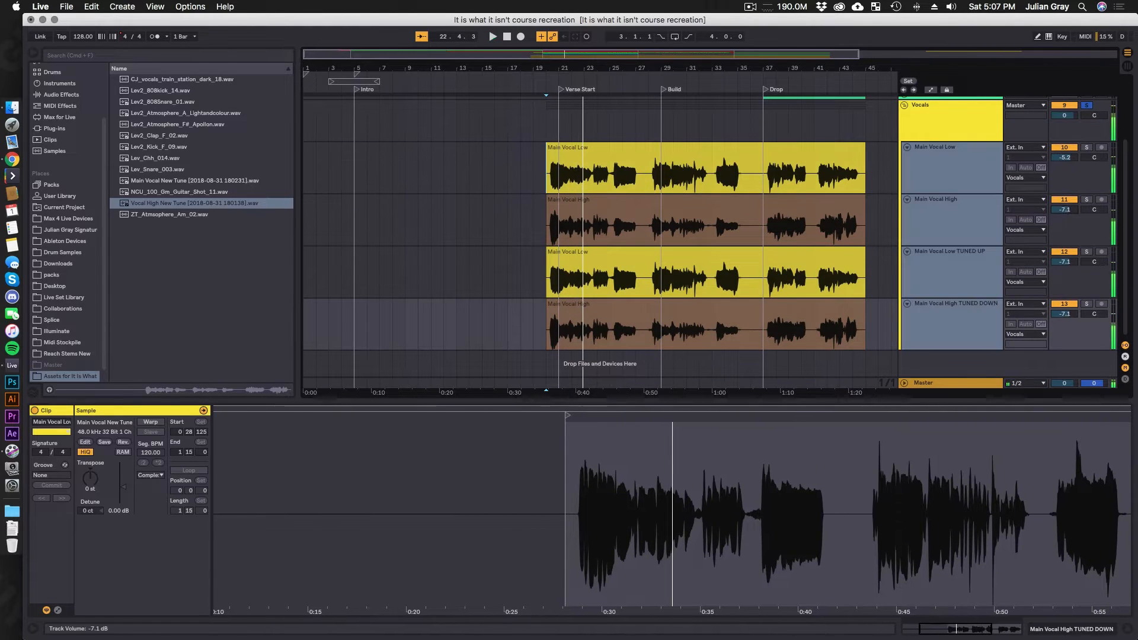
{"action": "left_click", "coordinate": [547, 169]}
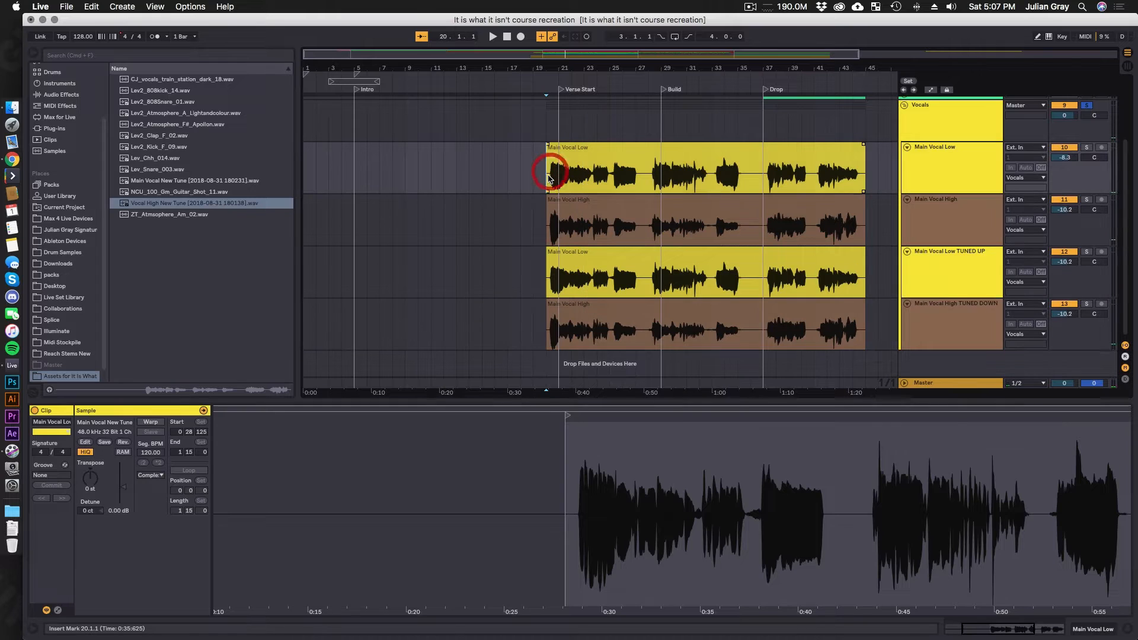
{"action": "key", "text": "space"}
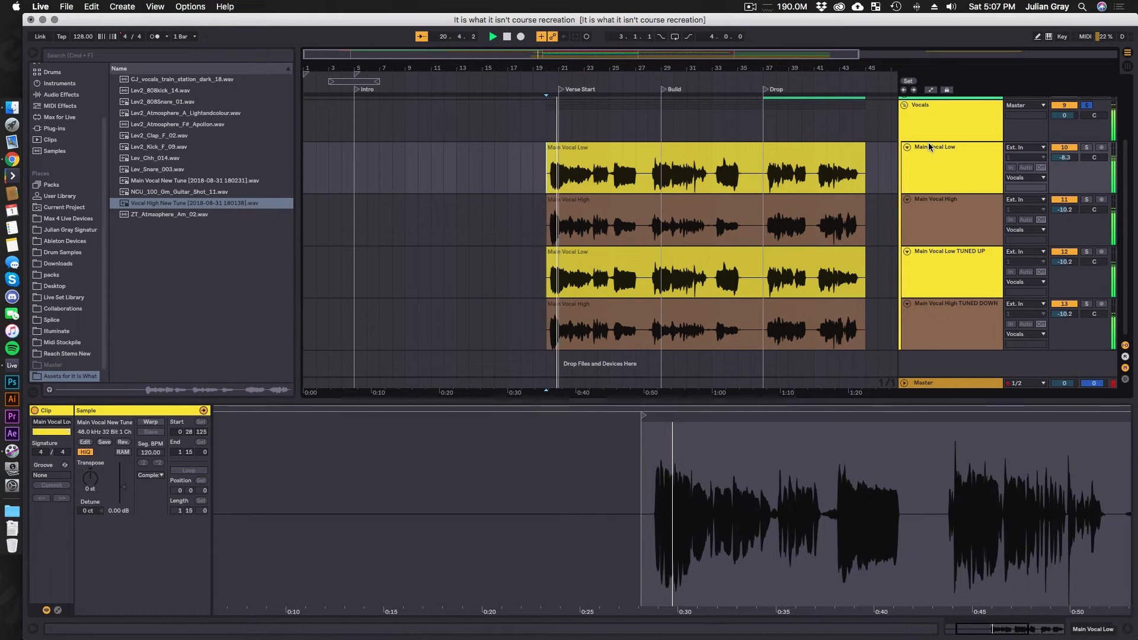
{"action": "scroll", "coordinate": [928, 142], "scroll_direction": "up", "scroll_amount": 3}
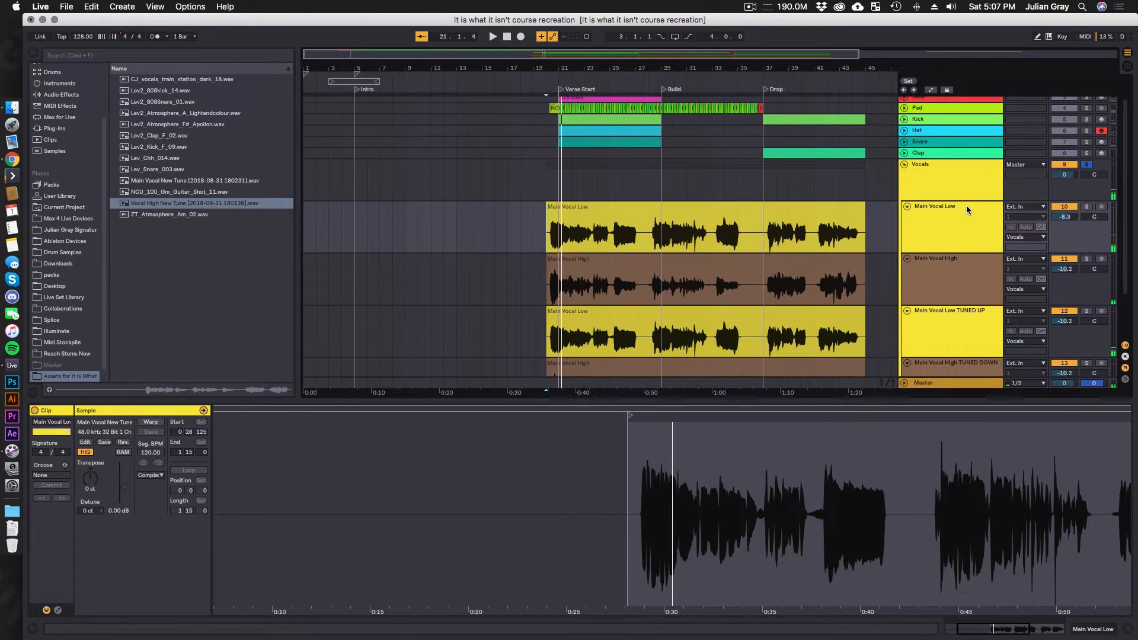
{"action": "scroll", "coordinate": [967, 210], "scroll_direction": "down", "scroll_amount": 3}
Step: Lower the four vocal tracks together to -12.1 dB for Main Vocal Low and -14.0 dB for the others, and play from bar 28
{"action": "left_click", "coordinate": [943, 164]}
{"action": "left_click", "coordinate": [936, 329], "text": "shift"}
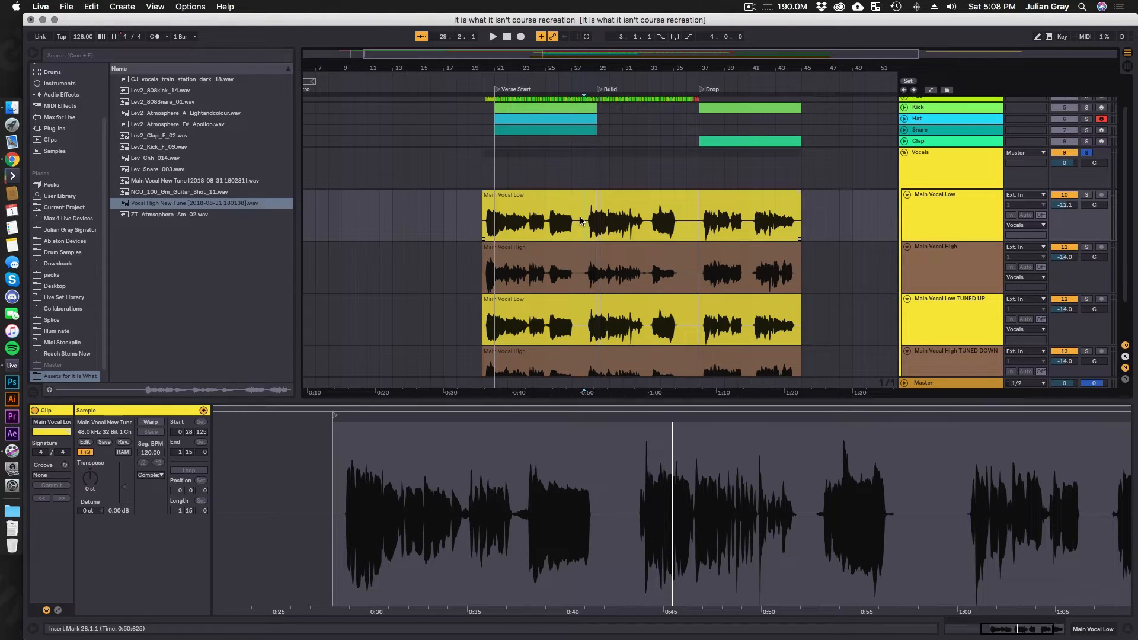
{"action": "scroll", "coordinate": [580, 221], "scroll_direction": "down", "scroll_amount": 2}
{"action": "left_click", "coordinate": [585, 145]}
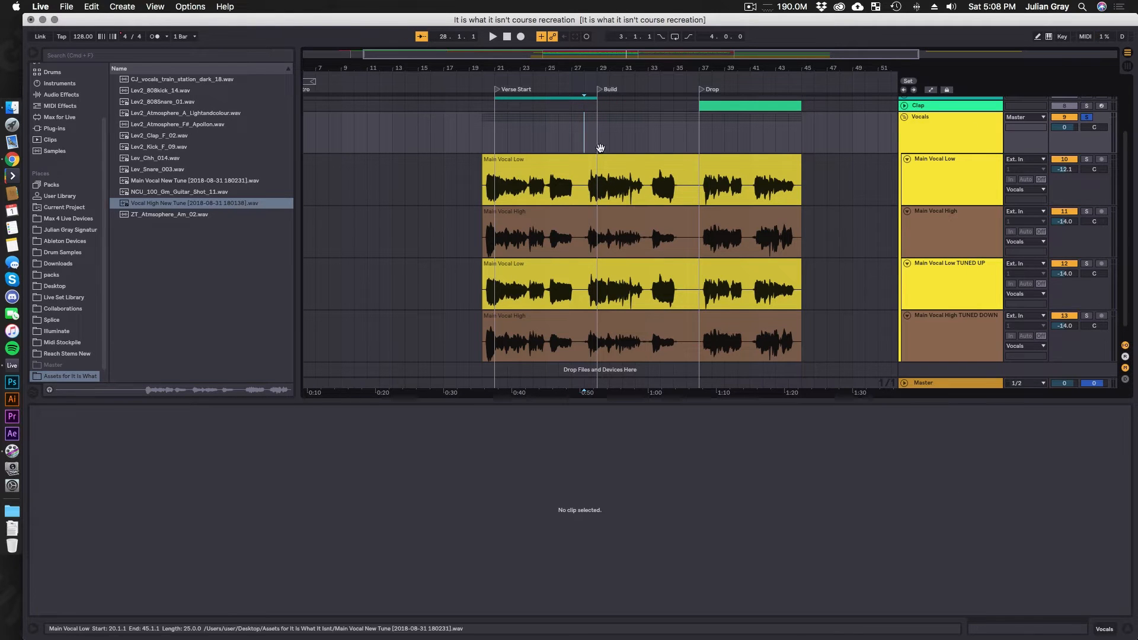
{"action": "key", "text": "space"}
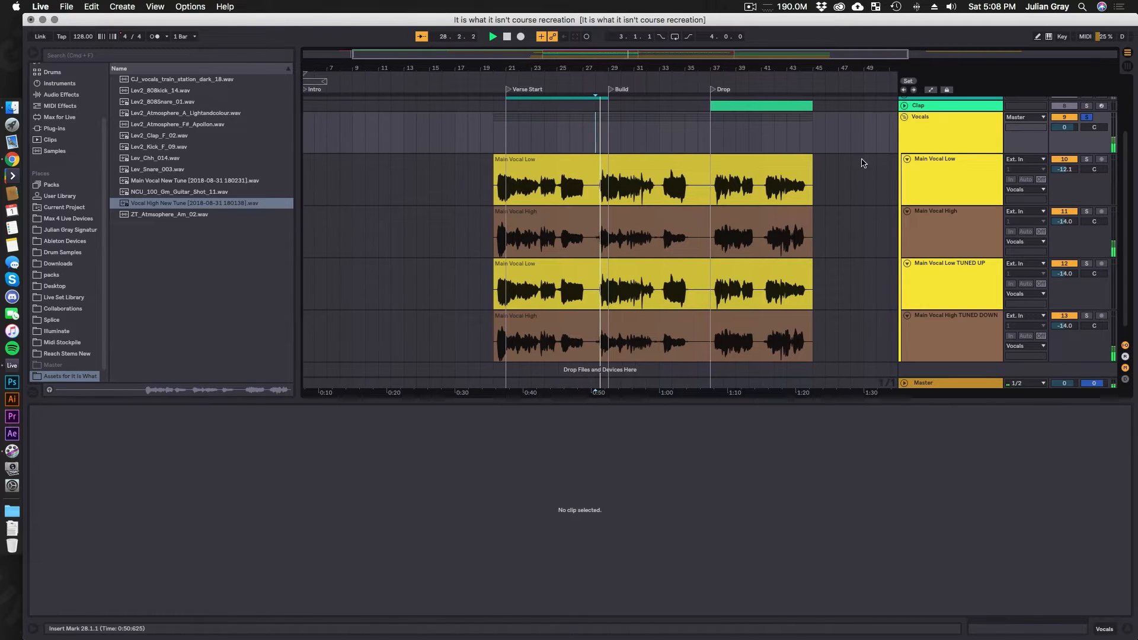
Step: Load a Compressor on Main Vocal Low with an EQ Eight ahead of it, using band 1 as a low cut at 156 Hz
{"action": "left_click", "coordinate": [944, 193]}
{"action": "key", "text": "space"}
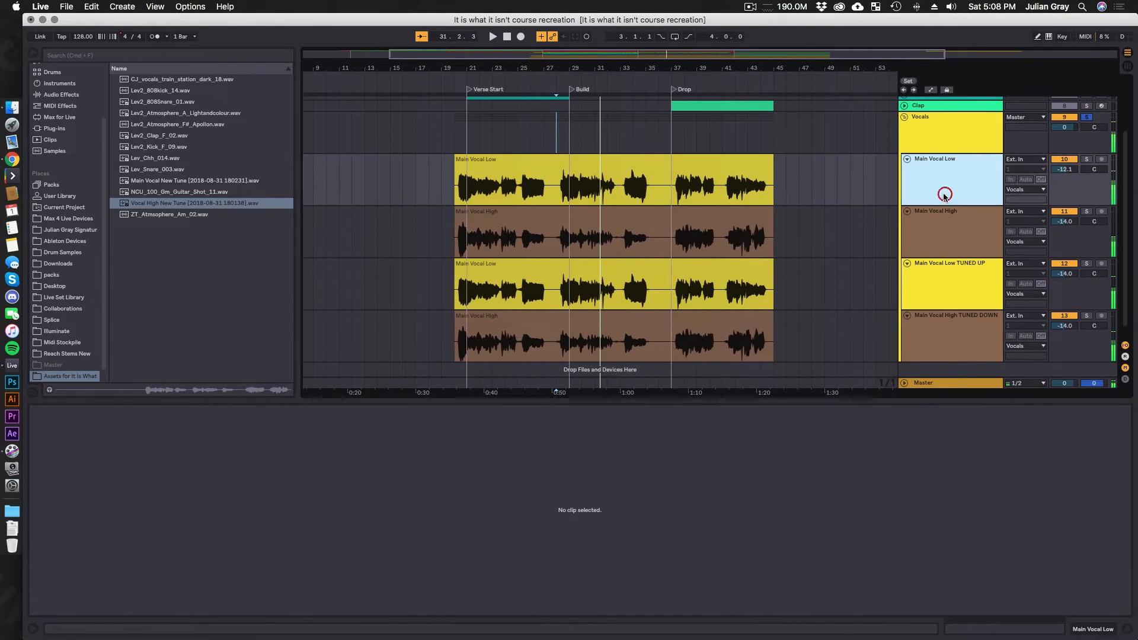
{"action": "left_click", "coordinate": [61, 94]}
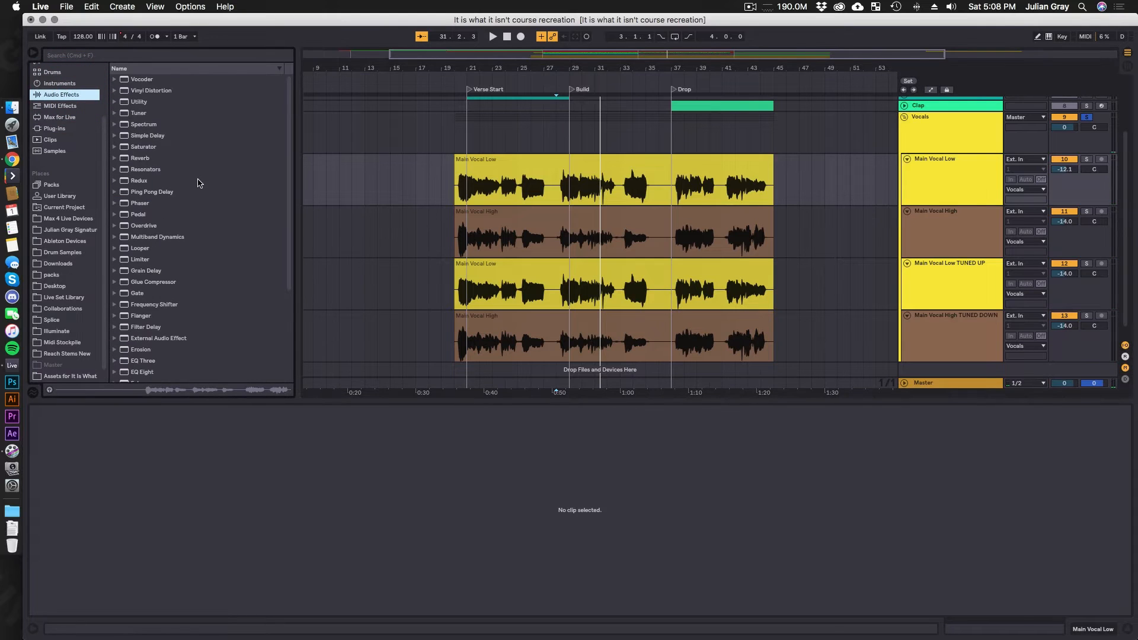
{"action": "scroll", "coordinate": [197, 193], "scroll_direction": "down", "scroll_amount": 5}
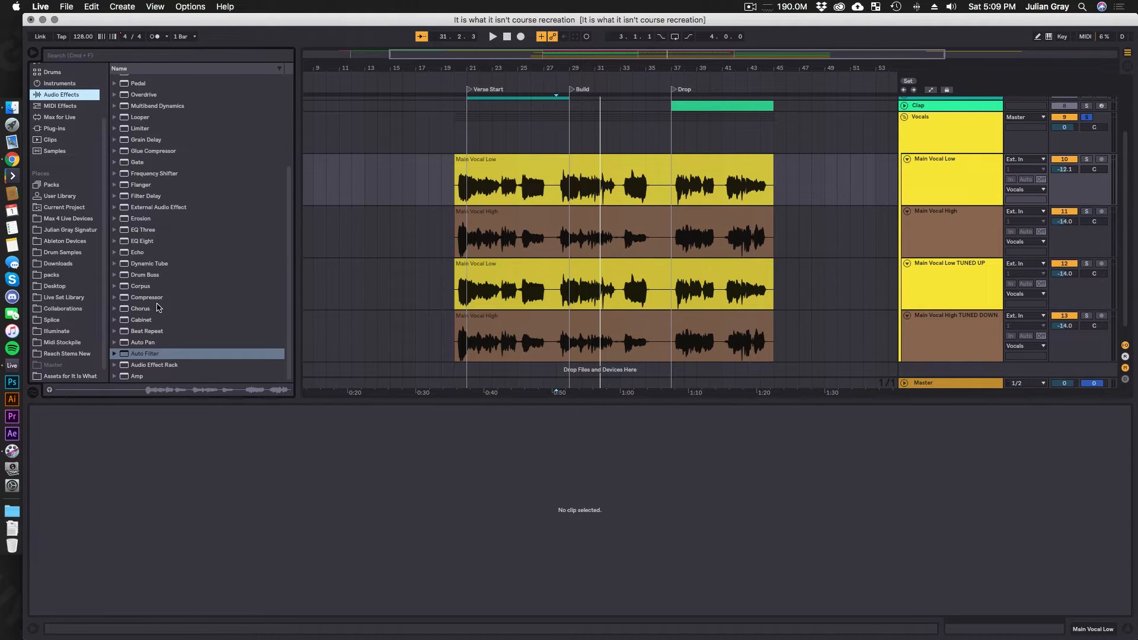
{"action": "double_click", "coordinate": [155, 297]}
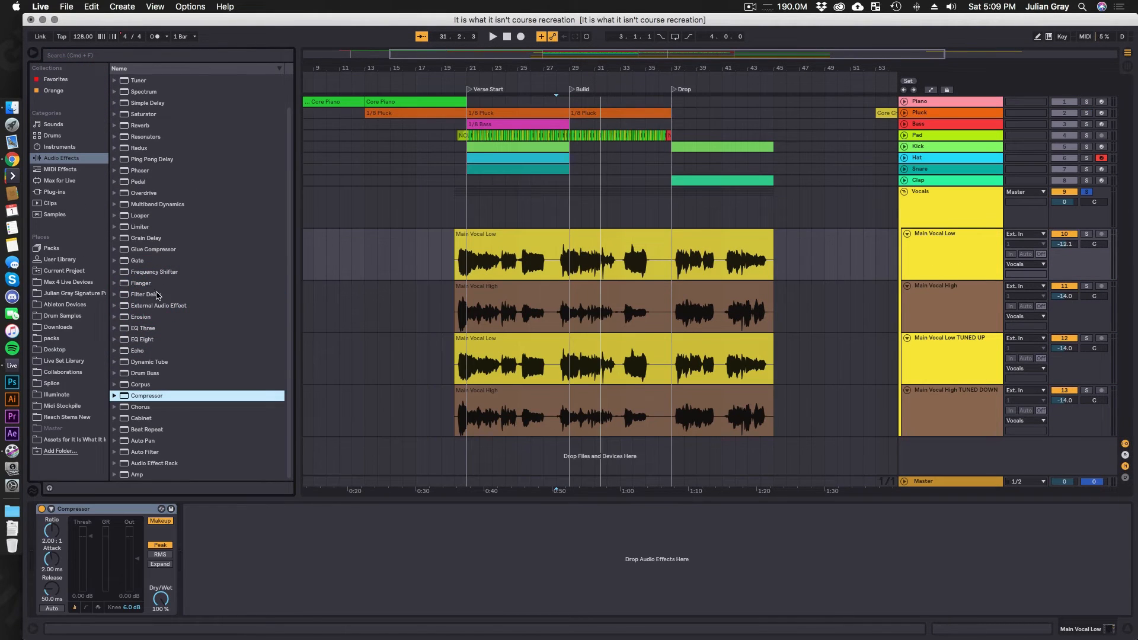
{"action": "mouse_move", "coordinate": [149, 337]}
{"action": "left_mouse_down"}
{"action": "mouse_move", "coordinate": [81, 593]}
{"action": "mouse_move", "coordinate": [86, 535]}
{"action": "left_mouse_up"}
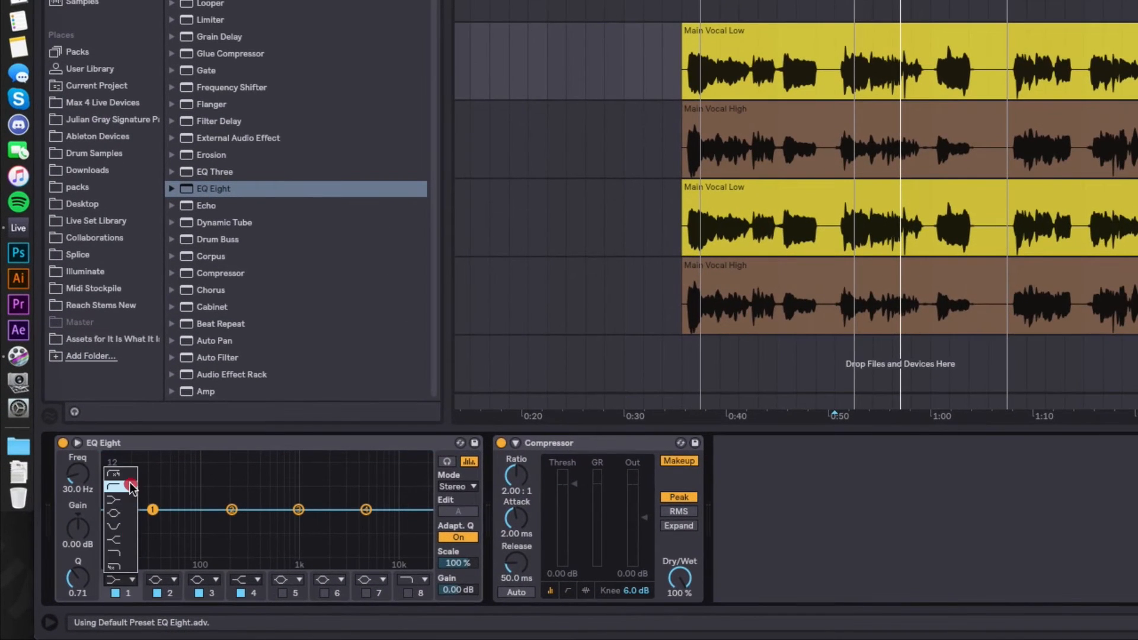
{"action": "left_click_drag", "start_coordinate": [130, 487], "coordinate": [195, 523]}
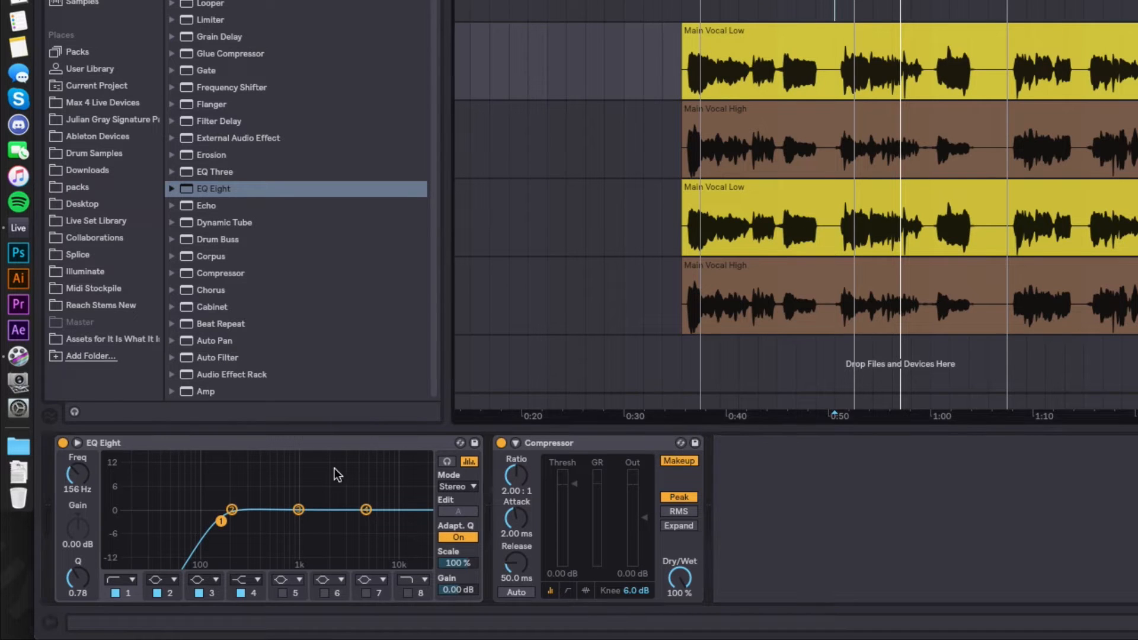
Step: During playback from bar 20, set the Compressor to threshold -19.1 dB, ratio 4.34:1, attack 0.16 ms and output gain 0.33 dB
{"action": "left_click_drag", "start_coordinate": [518, 470], "coordinate": [590, 489]}
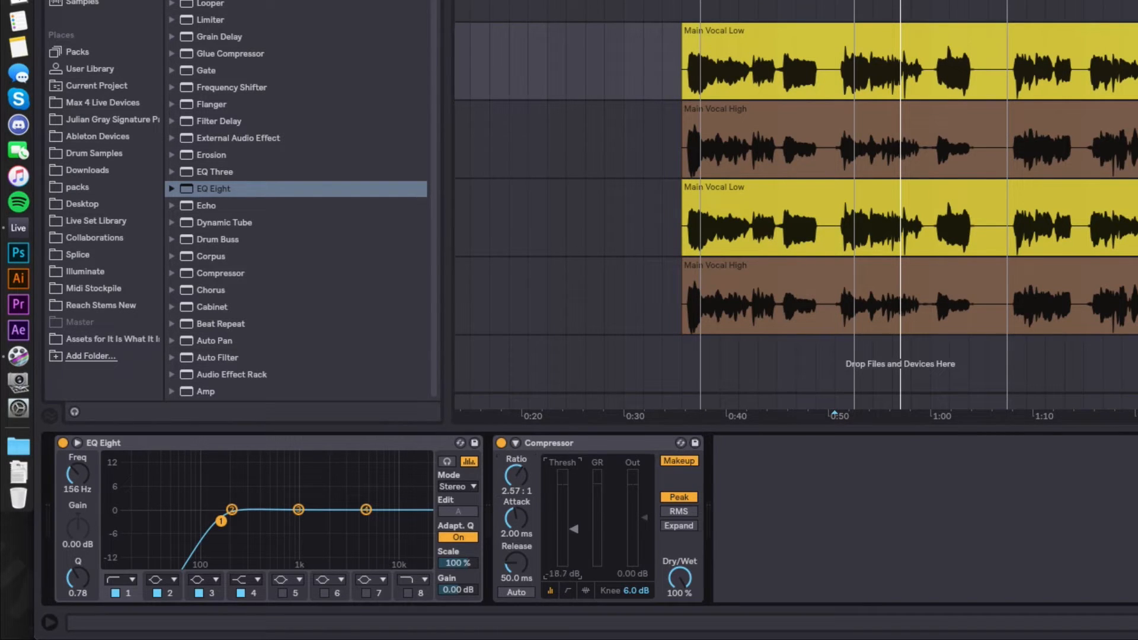
{"action": "left_click", "coordinate": [687, 83]}
{"action": "key", "text": "space"}
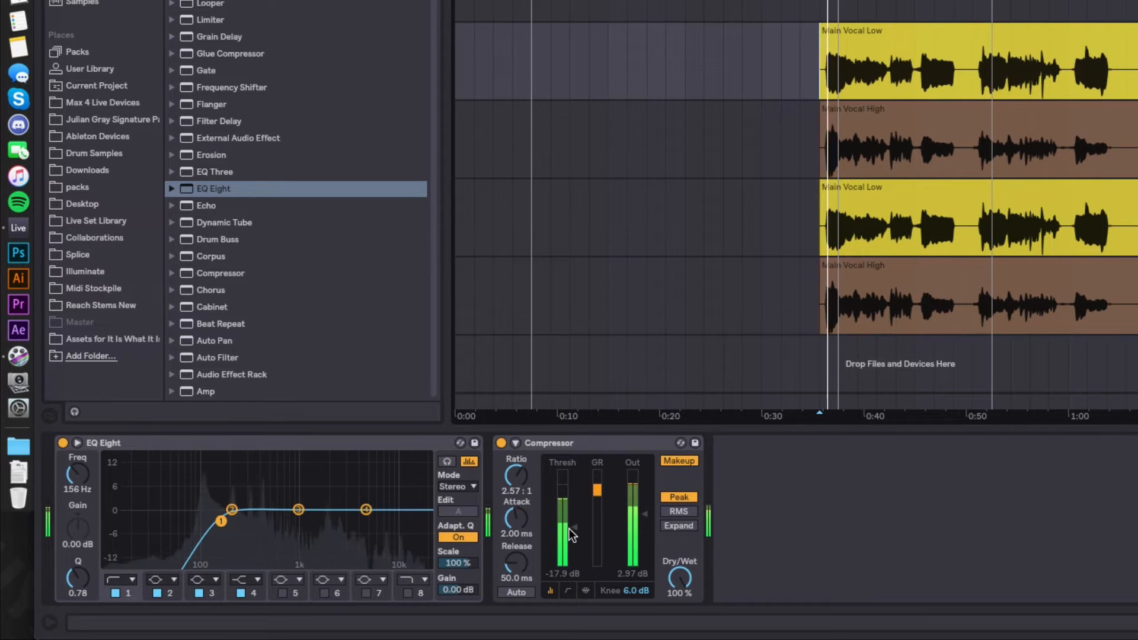
{"action": "left_click_drag", "start_coordinate": [571, 528], "coordinate": [571, 531]}
{"action": "left_click_drag", "start_coordinate": [643, 514], "coordinate": [642, 519]}
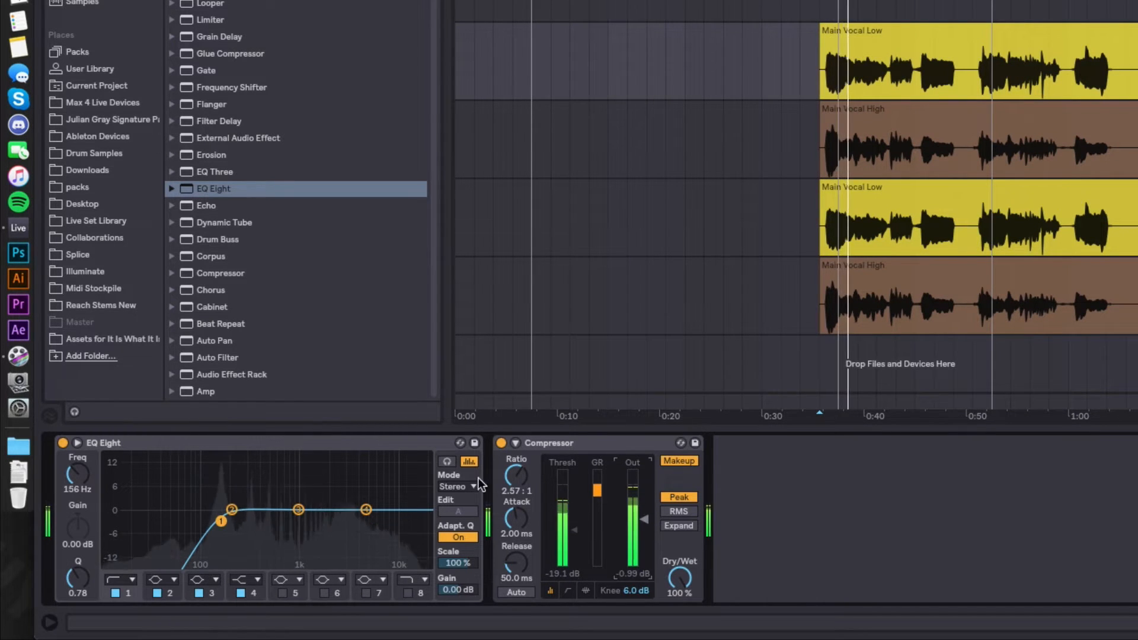
{"action": "left_click_drag", "start_coordinate": [516, 476], "coordinate": [516, 465]}
{"action": "left_click_drag", "start_coordinate": [516, 519], "coordinate": [517, 536]}
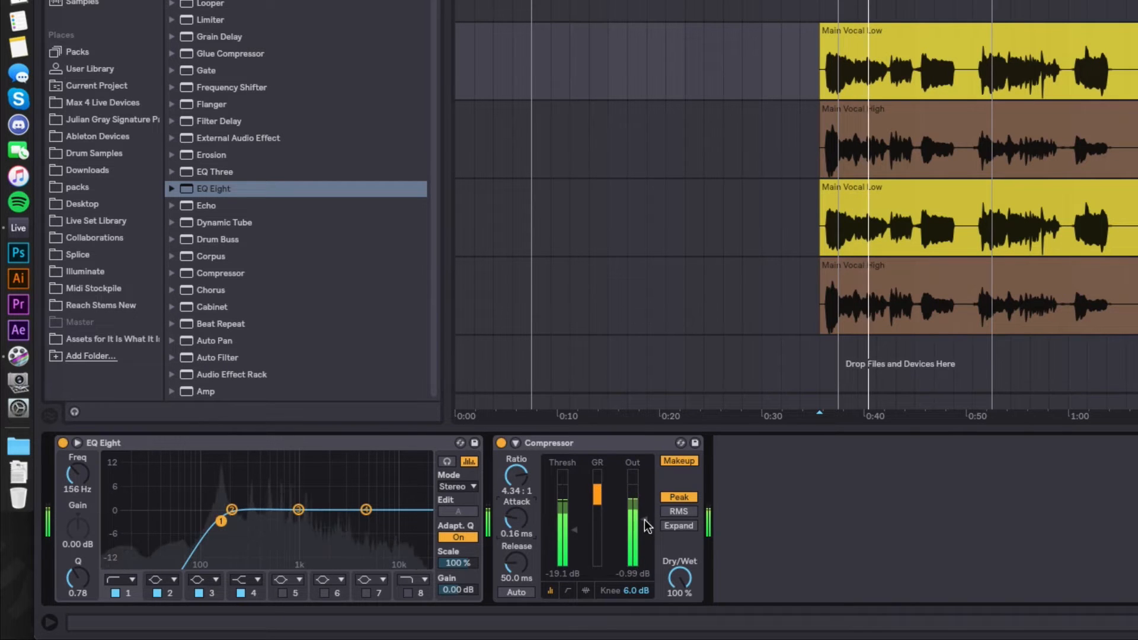
{"action": "left_click_drag", "start_coordinate": [644, 519], "coordinate": [645, 518]}
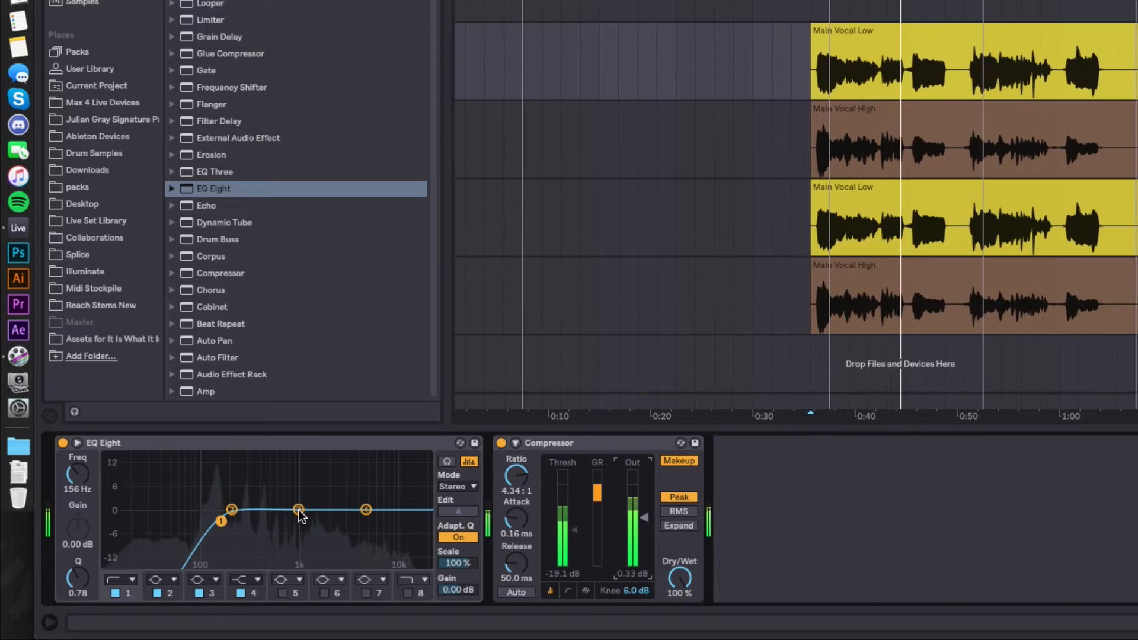
Step: Cut the low mids with EQ Eight band 3 and boost the band 4 high shelf by 3.10 dB at 3.75 kHz
{"action": "left_click_drag", "start_coordinate": [298, 511], "coordinate": [268, 521]}
{"action": "left_click_drag", "start_coordinate": [366, 510], "coordinate": [358, 500]}
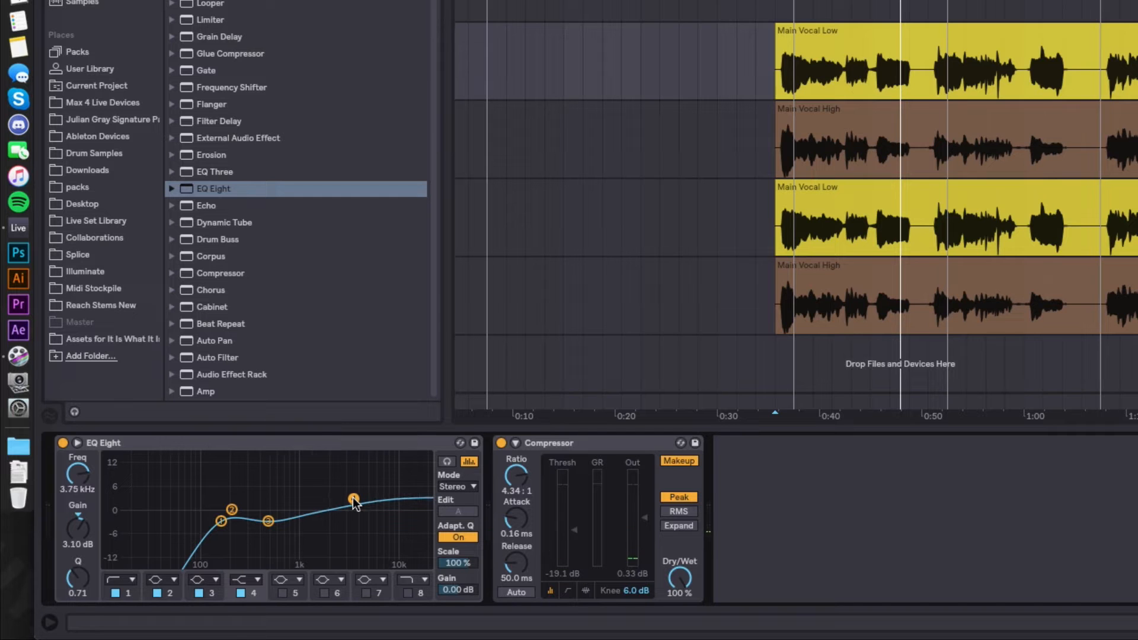
{"action": "key", "text": "space"}
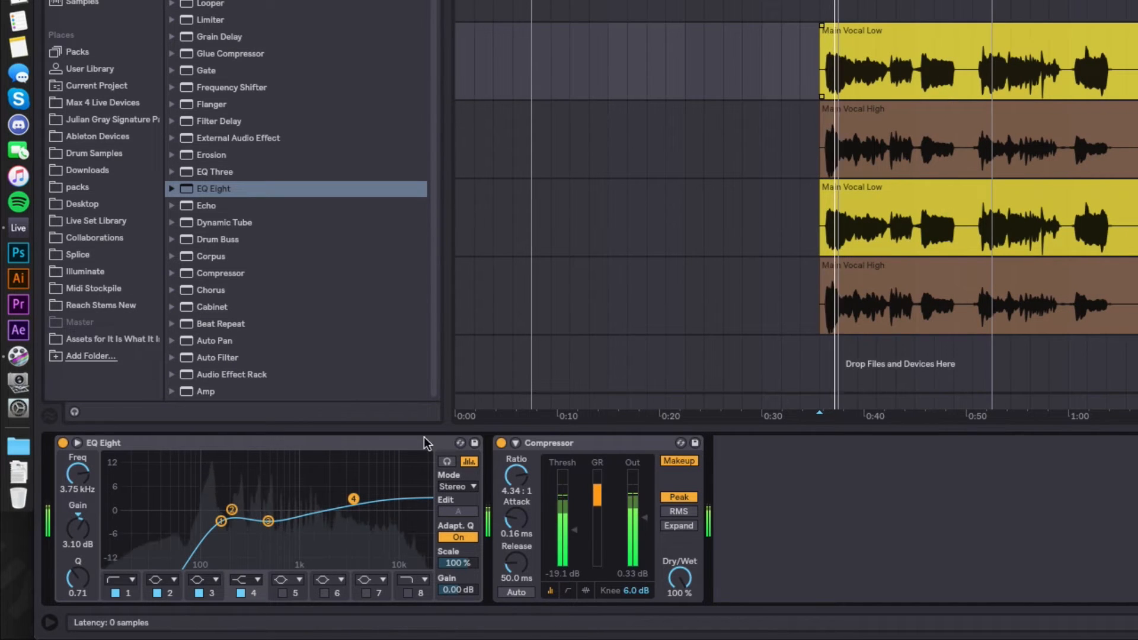
Step: Copy Main Vocal Low's EQ Eight and Compressor onto the Main Vocal High, Low TUNED UP and High TUNED DOWN tracks
{"action": "left_click", "coordinate": [319, 442]}
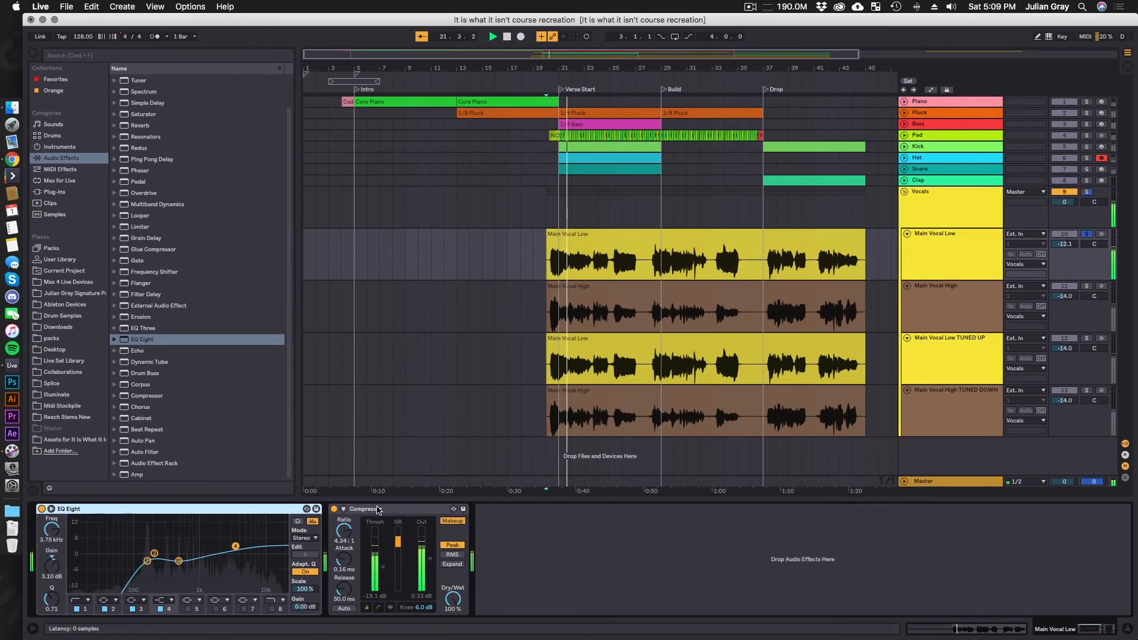
{"action": "left_click", "coordinate": [570, 443]}
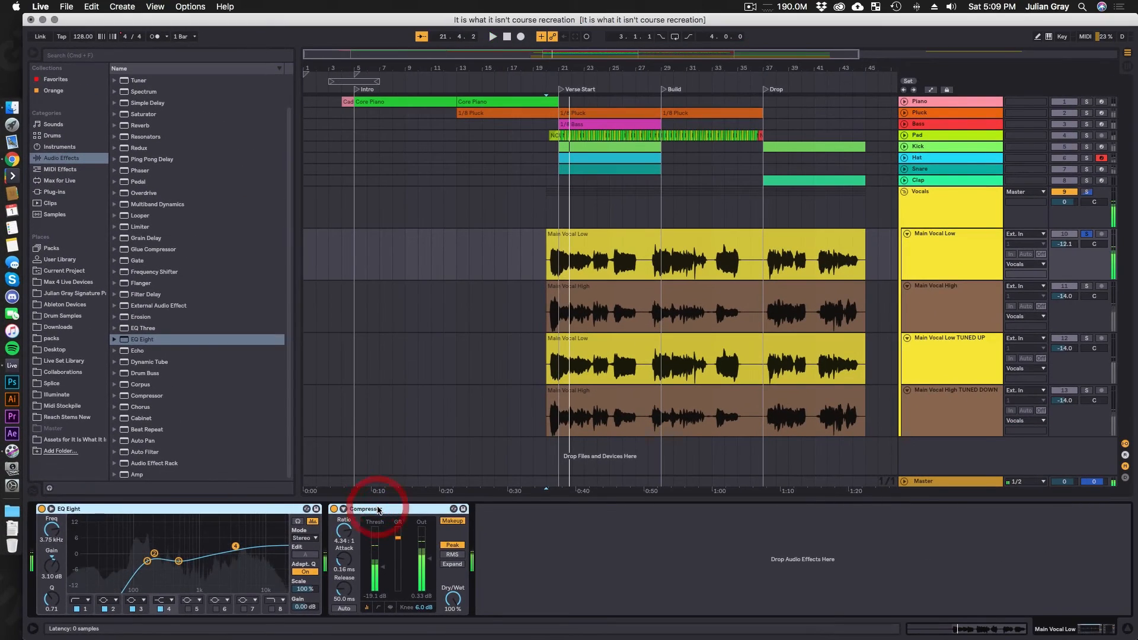
{"action": "left_click", "coordinate": [661, 296]}
{"action": "left_click", "coordinate": [616, 521]}
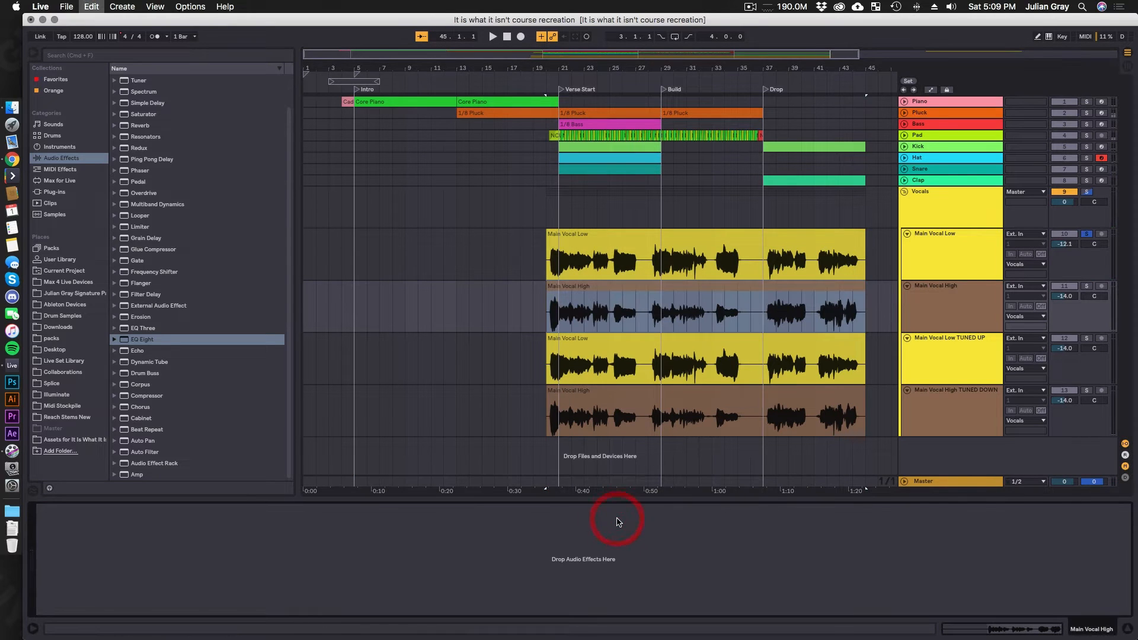
{"action": "key", "text": "super+v"}
{"action": "left_click", "coordinate": [604, 364]}
{"action": "left_click", "coordinate": [605, 567]}
{"action": "key", "text": "super+v"}
{"action": "left_click", "coordinate": [577, 401]}
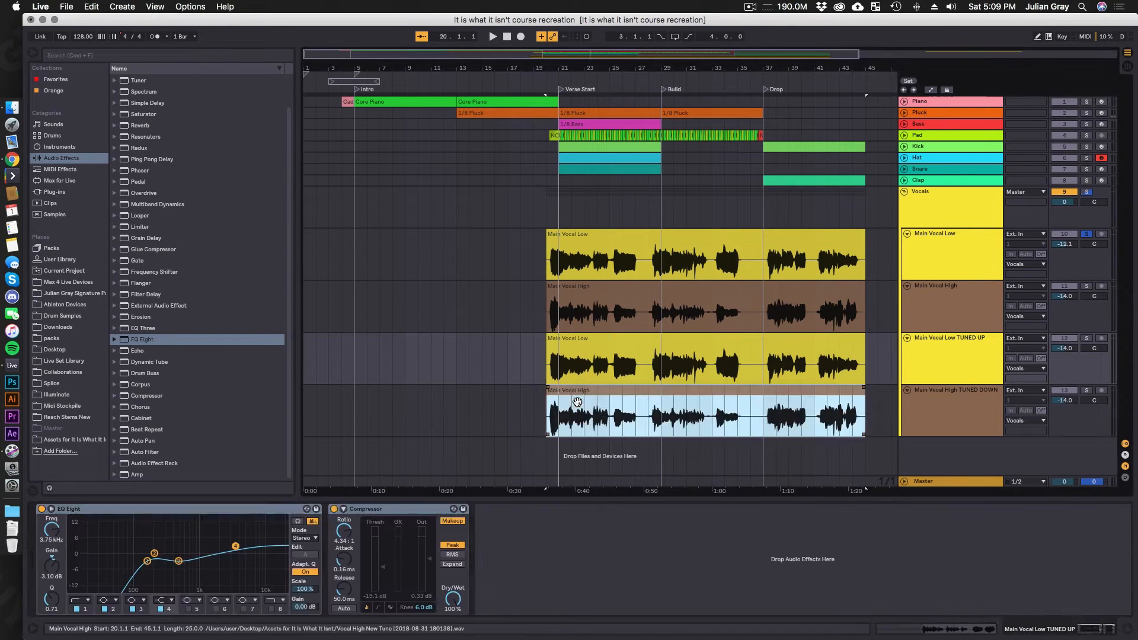
{"action": "left_click", "coordinate": [597, 552]}
{"action": "key", "text": "super+v"}
Step: Play the processed vocals from just before their entry with Main Vocal Low unsoloed, and select the Vocals group track
{"action": "left_click", "coordinate": [526, 368]}
{"action": "key", "text": "space"}
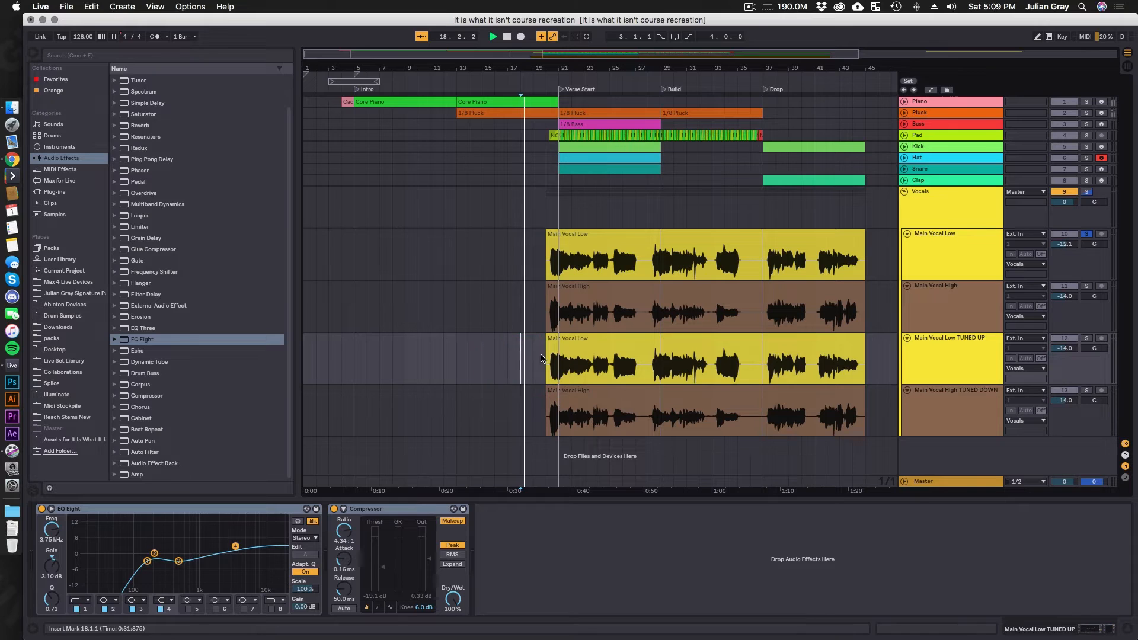
{"action": "left_click", "coordinate": [541, 358]}
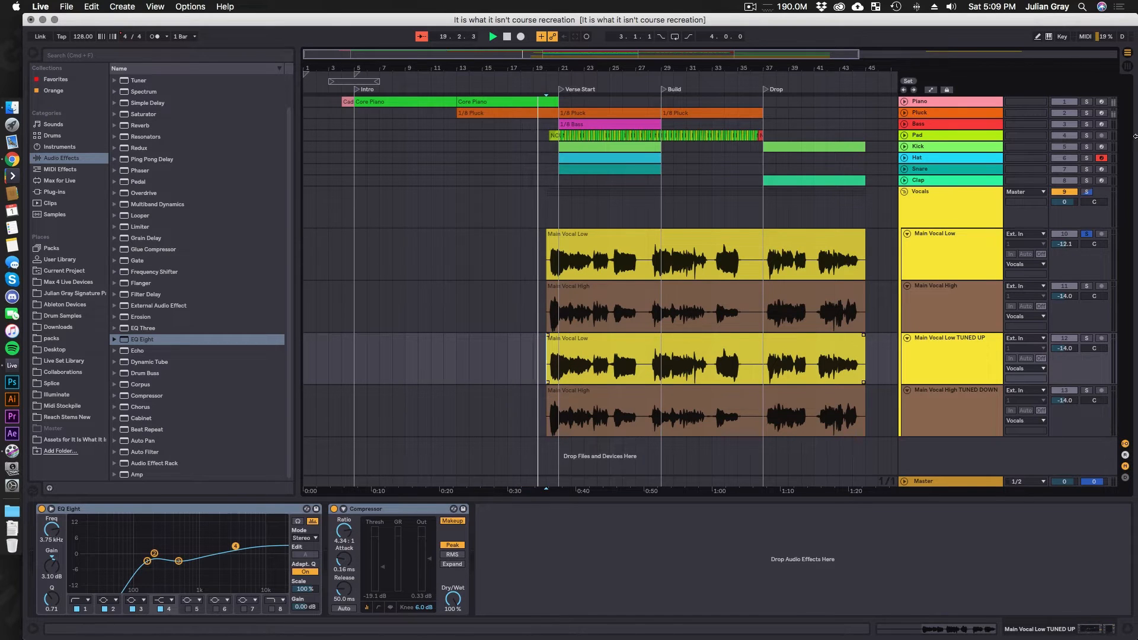
{"action": "left_click", "coordinate": [956, 212]}
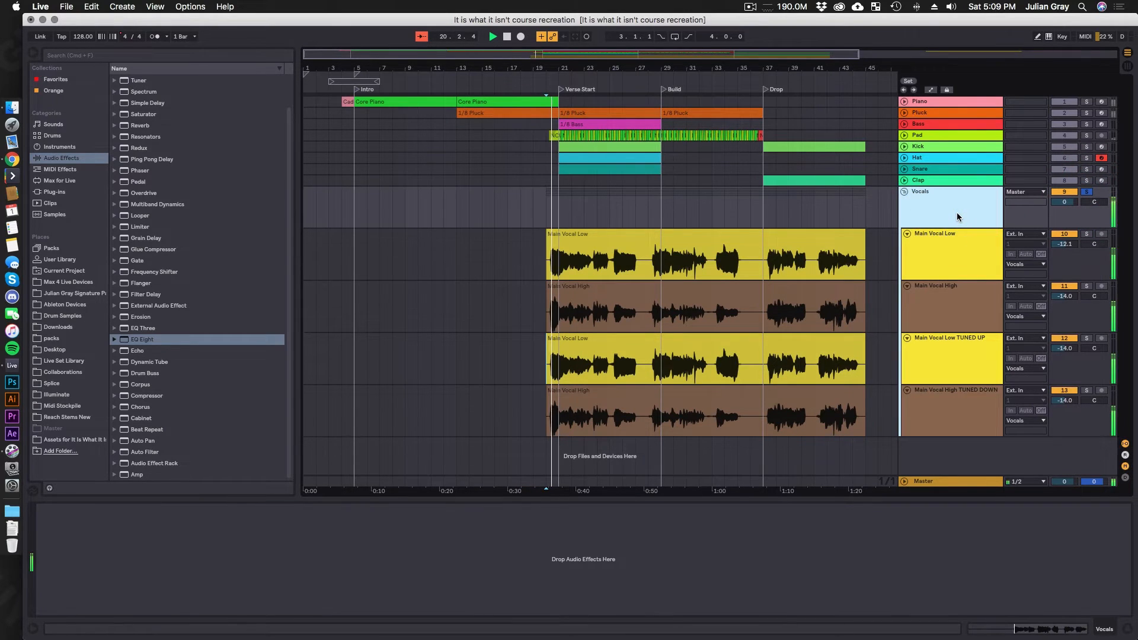
Step: Lower the volume of the Main Vocal Low TUNED UP track to -22.3 dB during playback
{"action": "left_click", "coordinate": [936, 297]}
{"action": "left_click", "coordinate": [952, 357]}
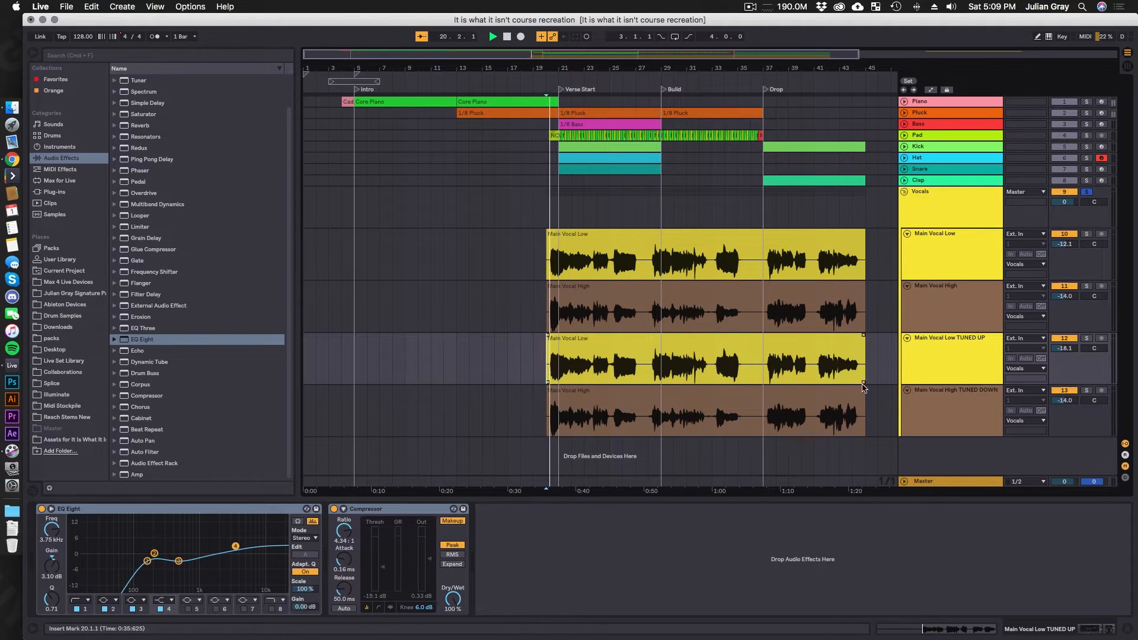
{"action": "left_click_drag", "start_coordinate": [1064, 348], "coordinate": [1065, 349]}
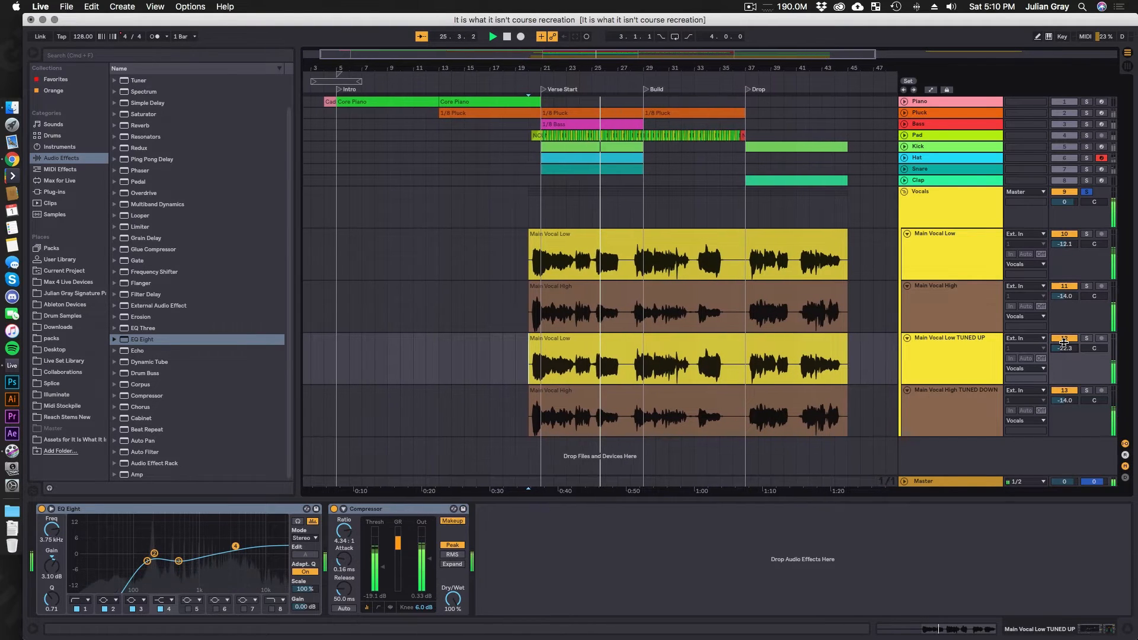
Step: Raise the volume of the Main Vocal High TUNED DOWN track to -10.2 dB, checking it in playback from bar 22
{"action": "left_click", "coordinate": [977, 403]}
{"action": "left_click_drag", "start_coordinate": [1067, 402], "coordinate": [1066, 404]}
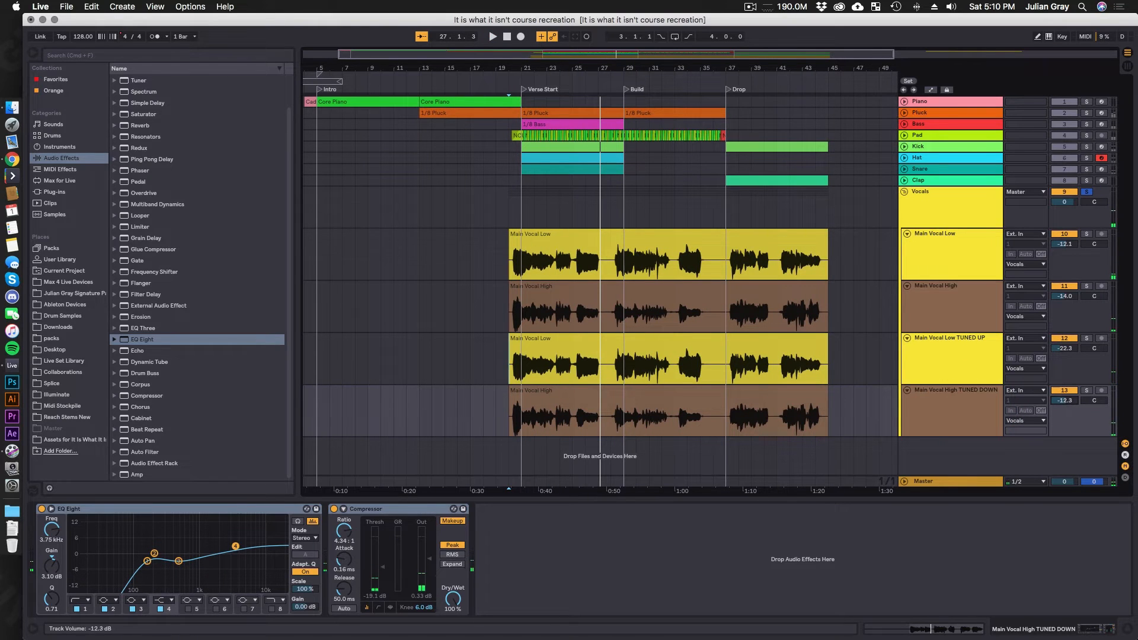
{"action": "left_click", "coordinate": [540, 412]}
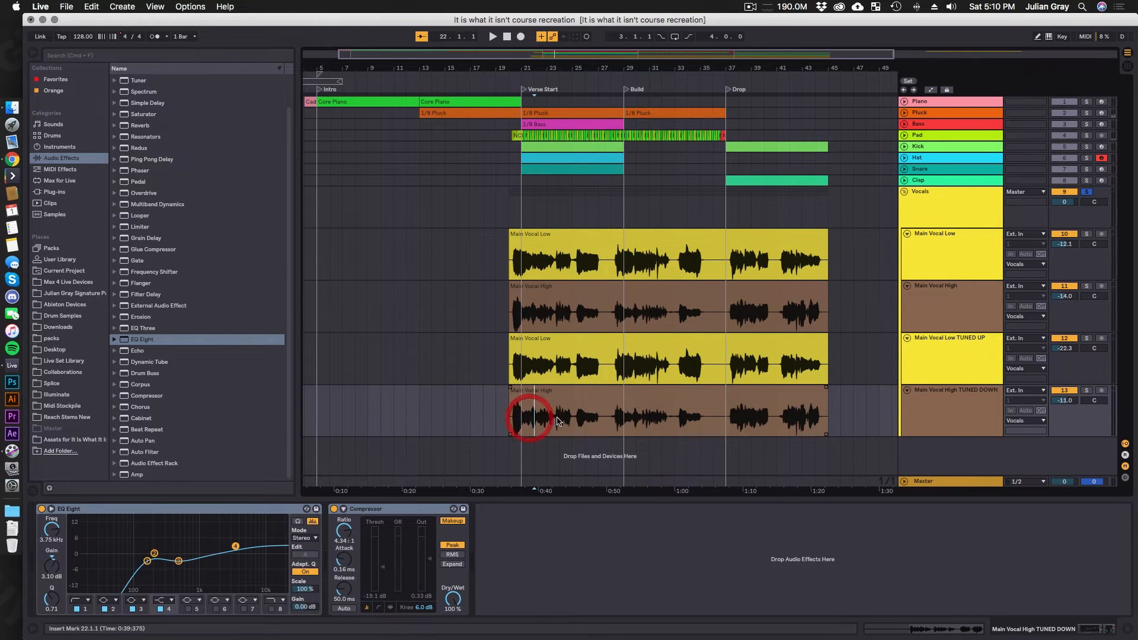
{"action": "key", "text": "space"}
{"action": "mouse_move", "coordinate": [1065, 401]}
{"action": "left_mouse_down"}
{"action": "mouse_move", "coordinate": [1065, 385]}
{"action": "mouse_move", "coordinate": [1065, 412]}
{"action": "left_mouse_up"}
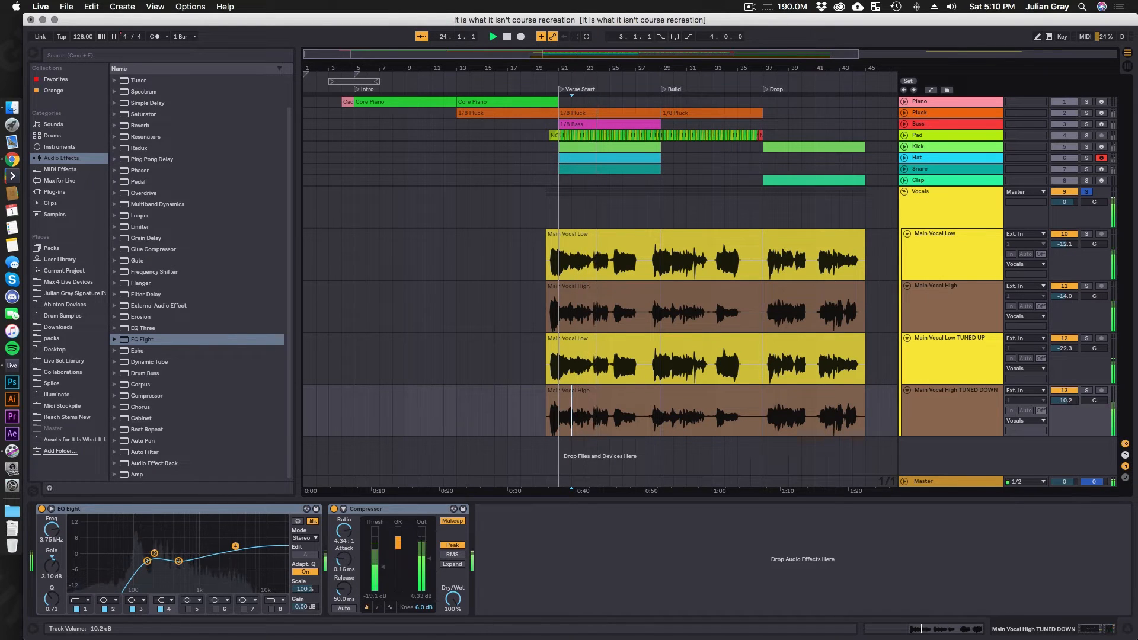
{"action": "key", "text": "space"}
Step: Add the Xfer OTT VST plug-in to the Vocals group track
{"action": "left_click", "coordinate": [957, 202]}
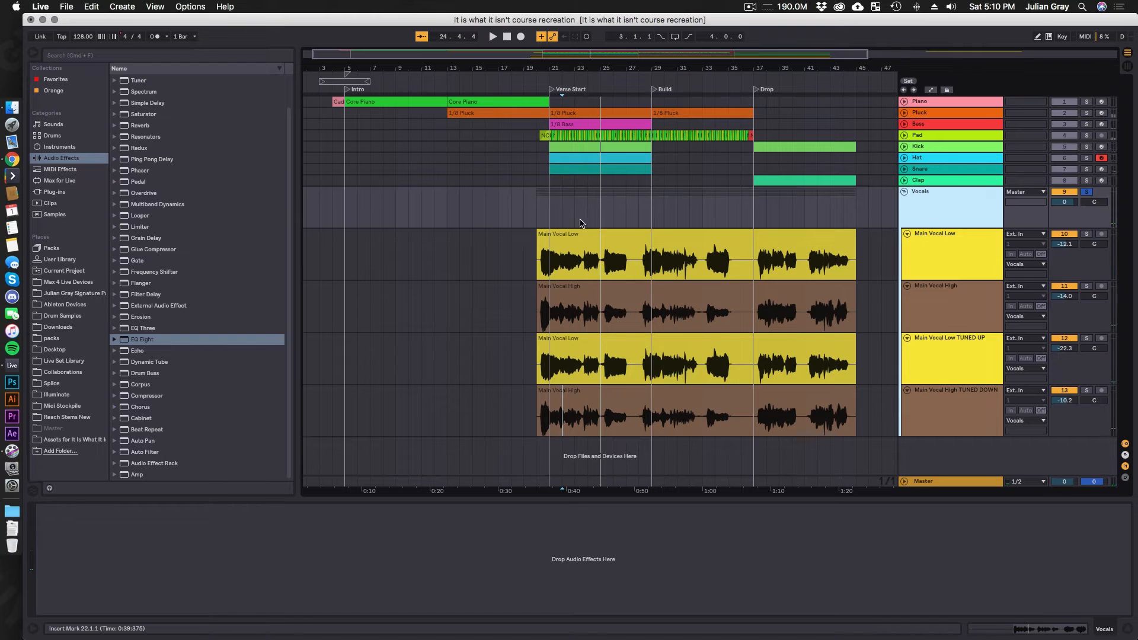
{"action": "left_click", "coordinate": [54, 193]}
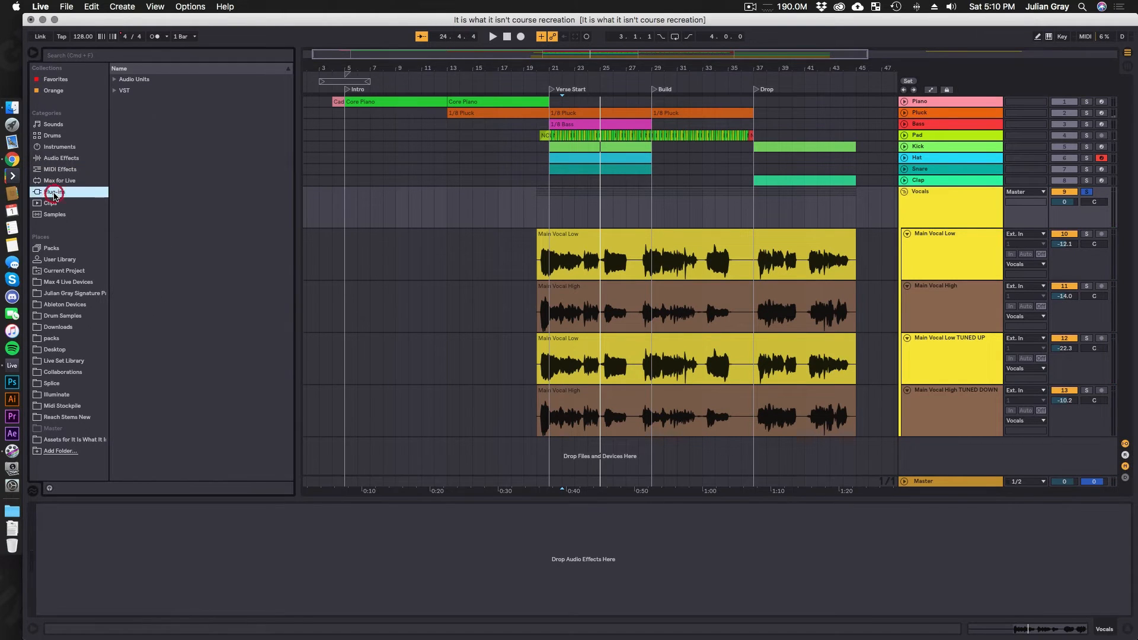
{"action": "left_click", "coordinate": [115, 91]}
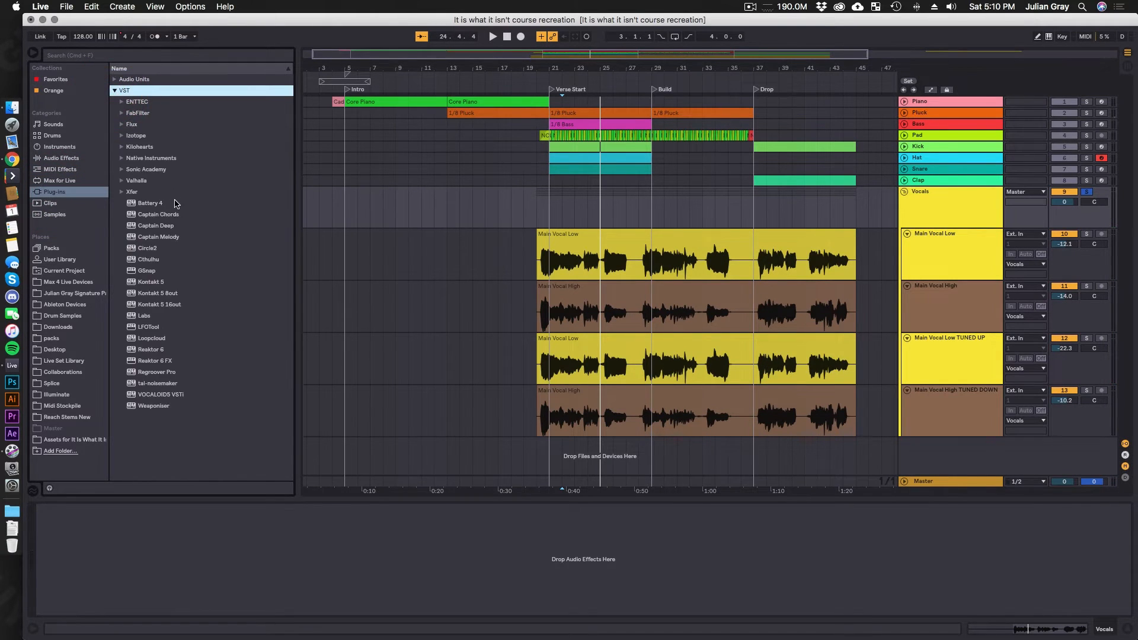
{"action": "left_click", "coordinate": [121, 192]}
{"action": "left_click_drag", "start_coordinate": [150, 203], "coordinate": [619, 207]}
Step: Reduce OTT's Depth to 33 % while playing the vocals
{"action": "left_click", "coordinate": [217, 62]}
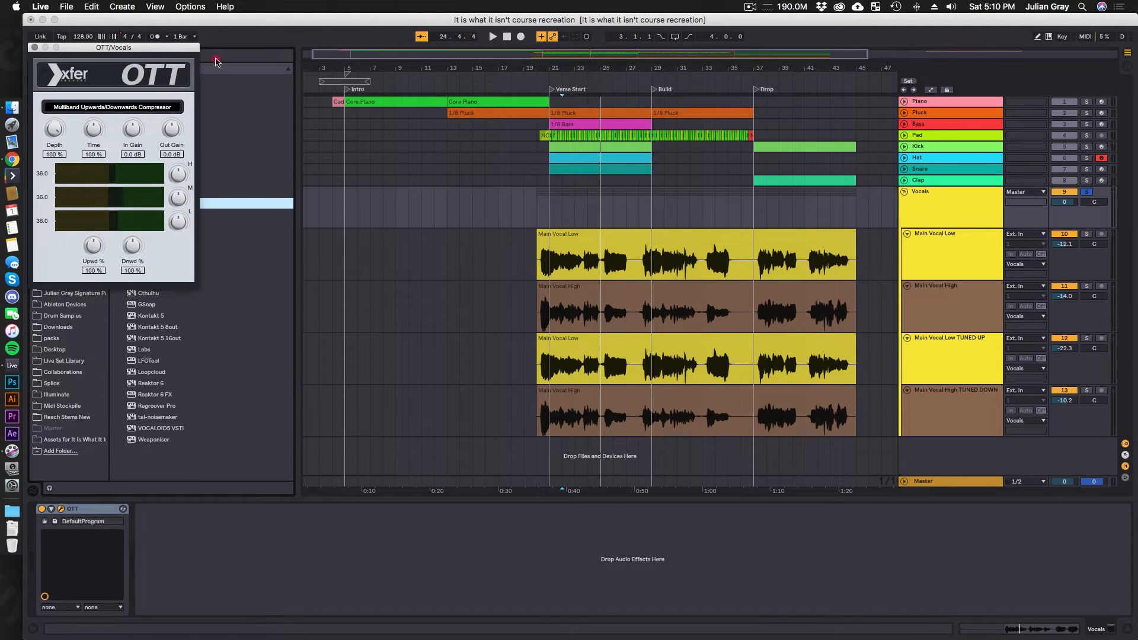
{"action": "left_click_drag", "start_coordinate": [461, 103], "coordinate": [519, 113]}
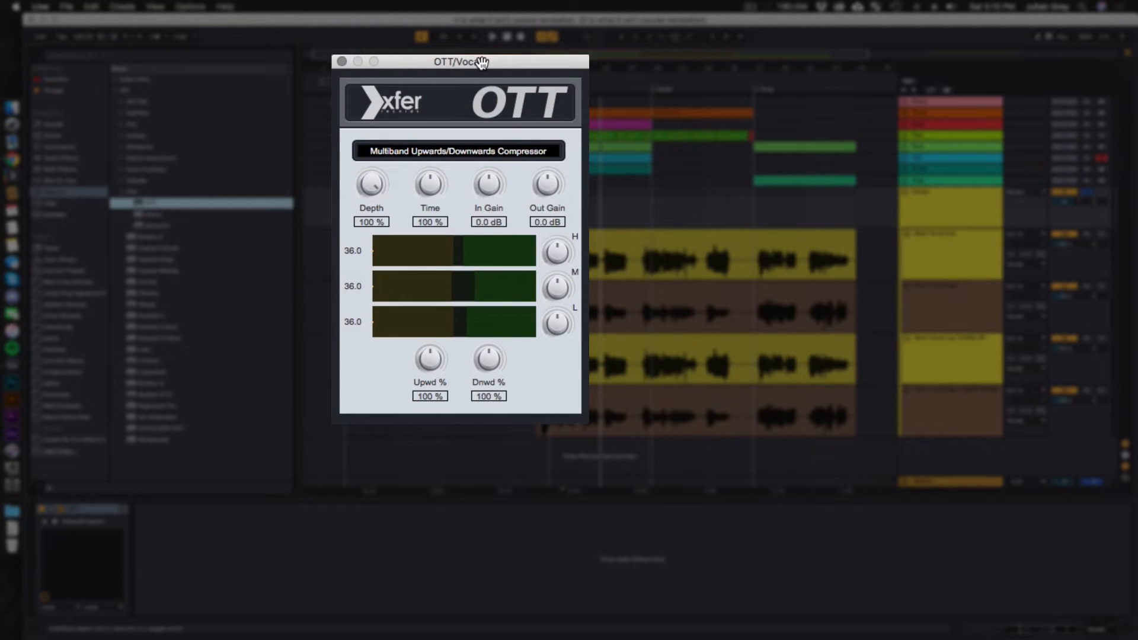
{"action": "left_click_drag", "start_coordinate": [482, 63], "coordinate": [442, 64]}
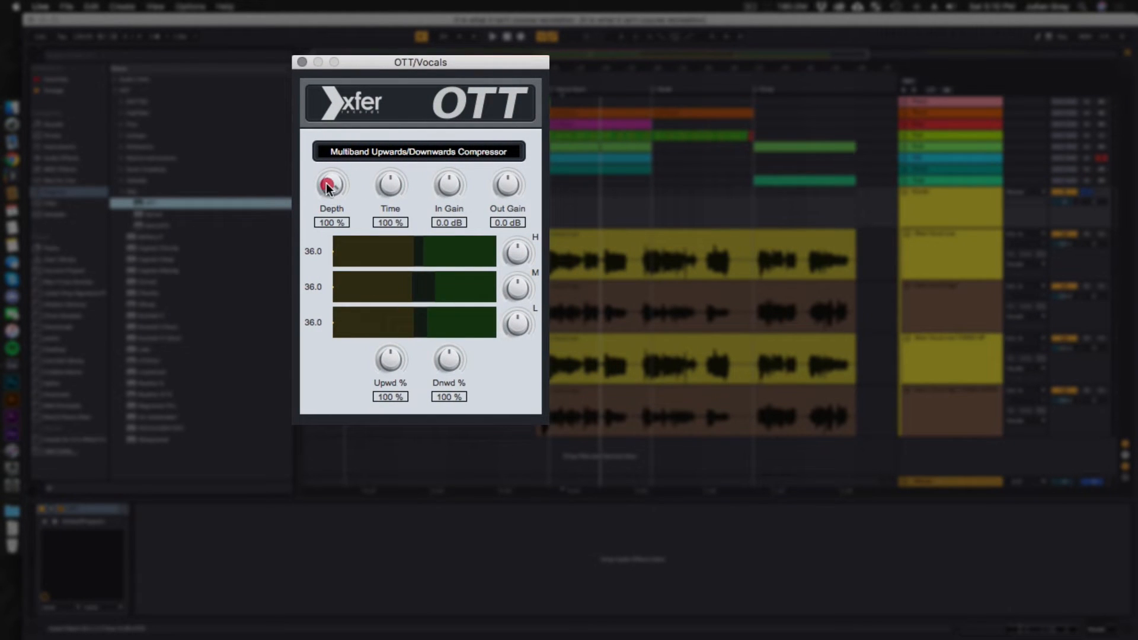
{"action": "left_click_drag", "start_coordinate": [322, 246], "coordinate": [321, 273]}
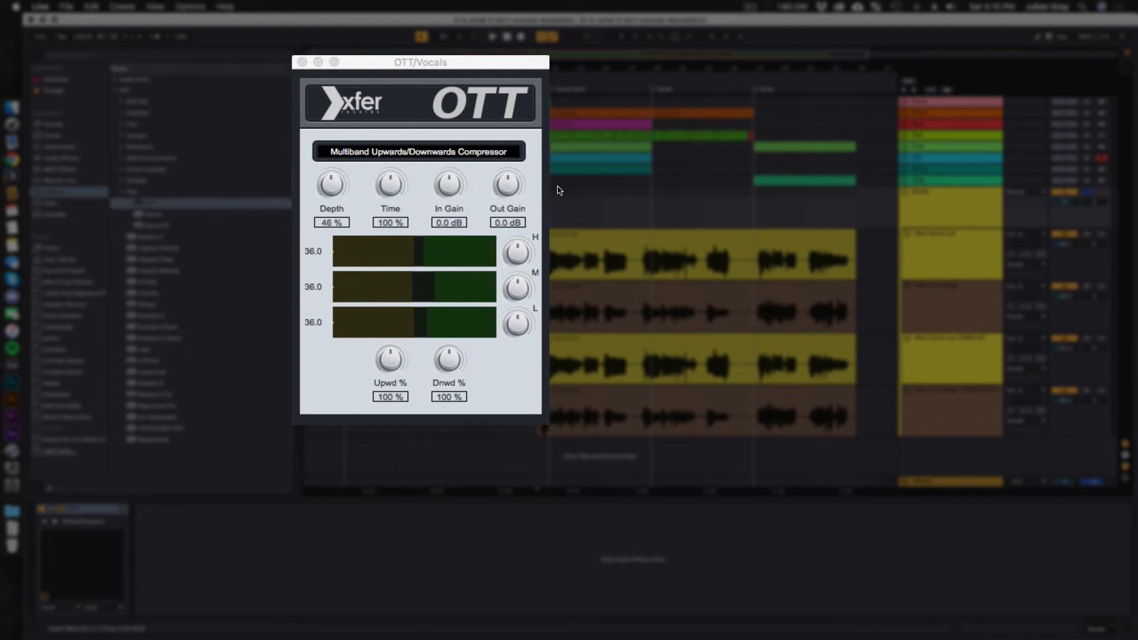
{"action": "key", "text": "space"}
{"action": "left_click_drag", "start_coordinate": [338, 187], "coordinate": [335, 211]}
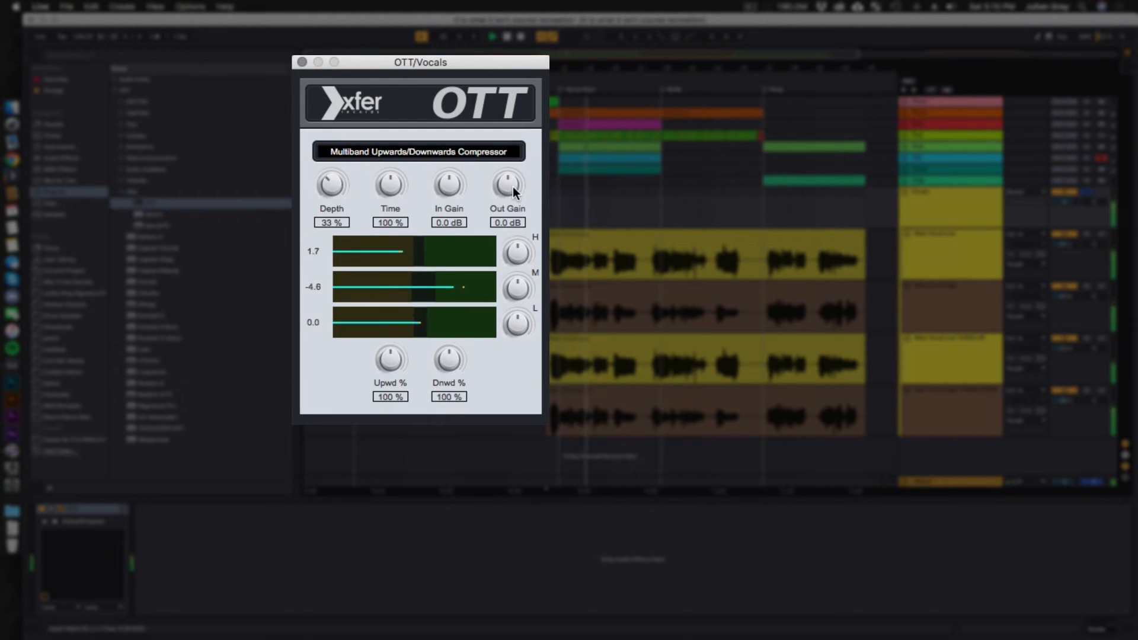
Step: Set OTT's Out Gain to 4.2 dB by ear during playback and close the plug-in window
{"action": "key", "text": "space"}
{"action": "left_click_drag", "start_coordinate": [513, 186], "coordinate": [513, 188]}
{"action": "key", "text": "space"}
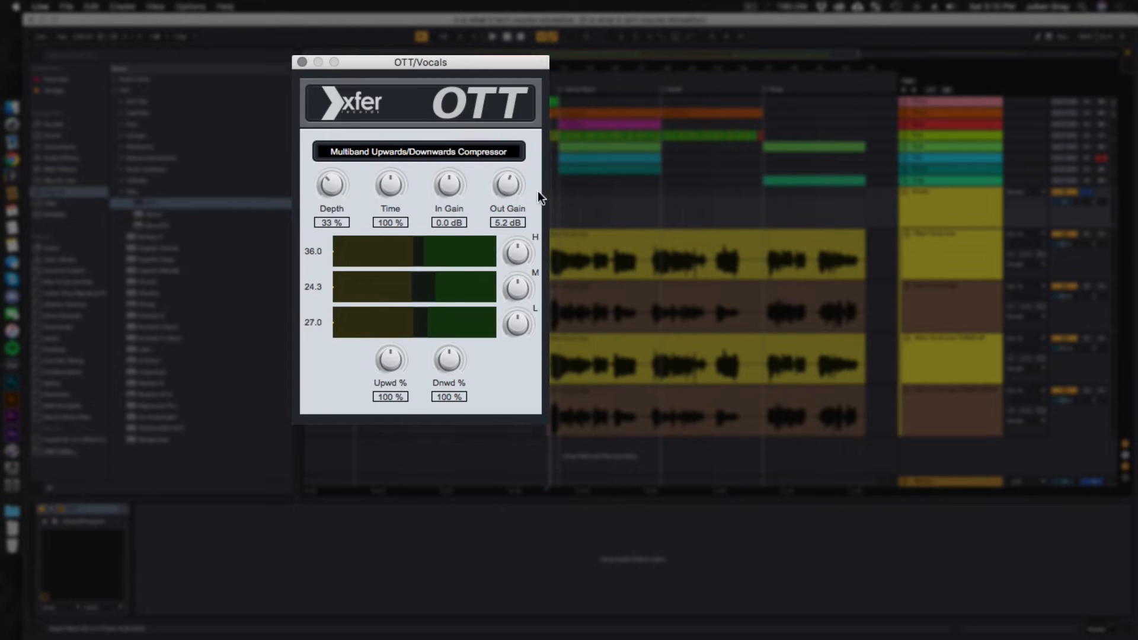
{"action": "left_click", "coordinate": [551, 222]}
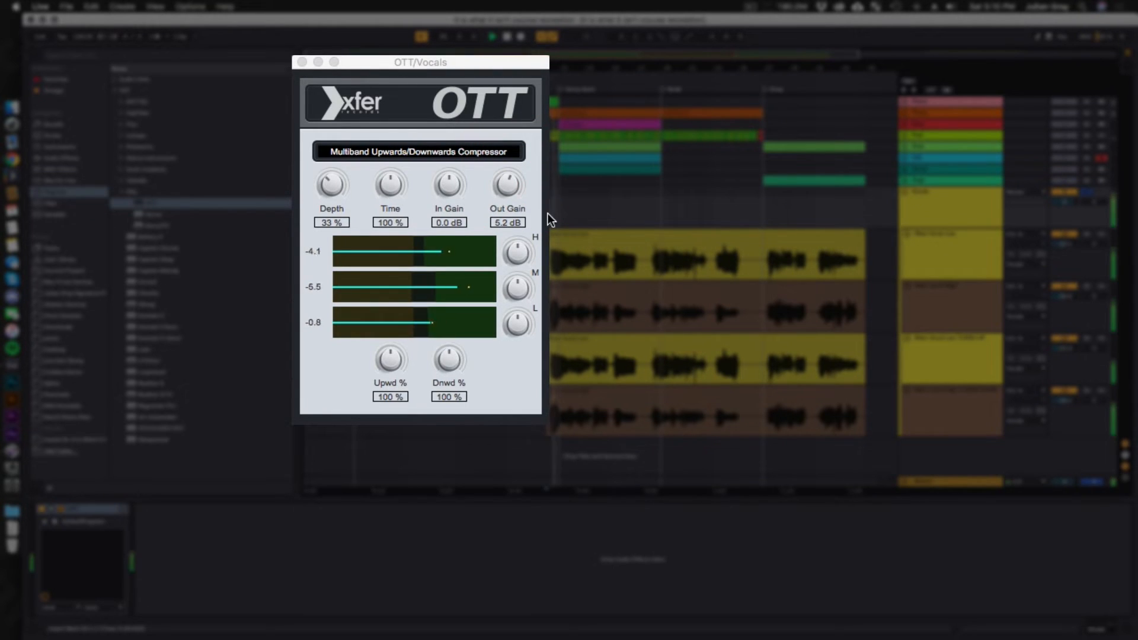
{"action": "left_click_drag", "start_coordinate": [513, 197], "coordinate": [513, 201]}
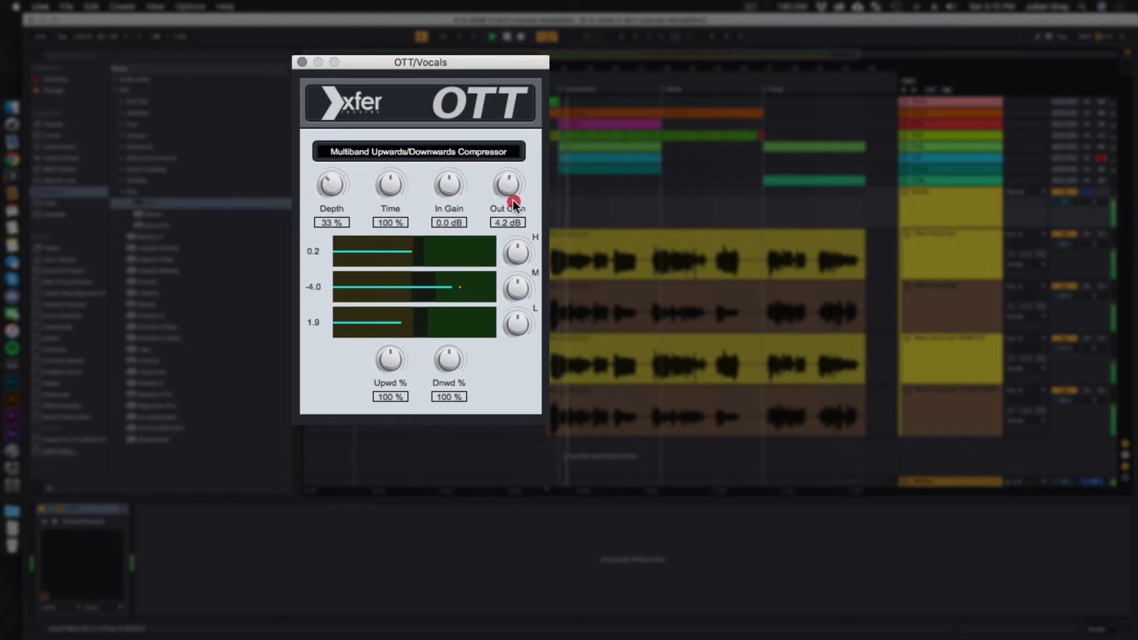
{"action": "left_click_drag", "start_coordinate": [424, 279], "coordinate": [435, 278]}
{"action": "key", "text": "space"}
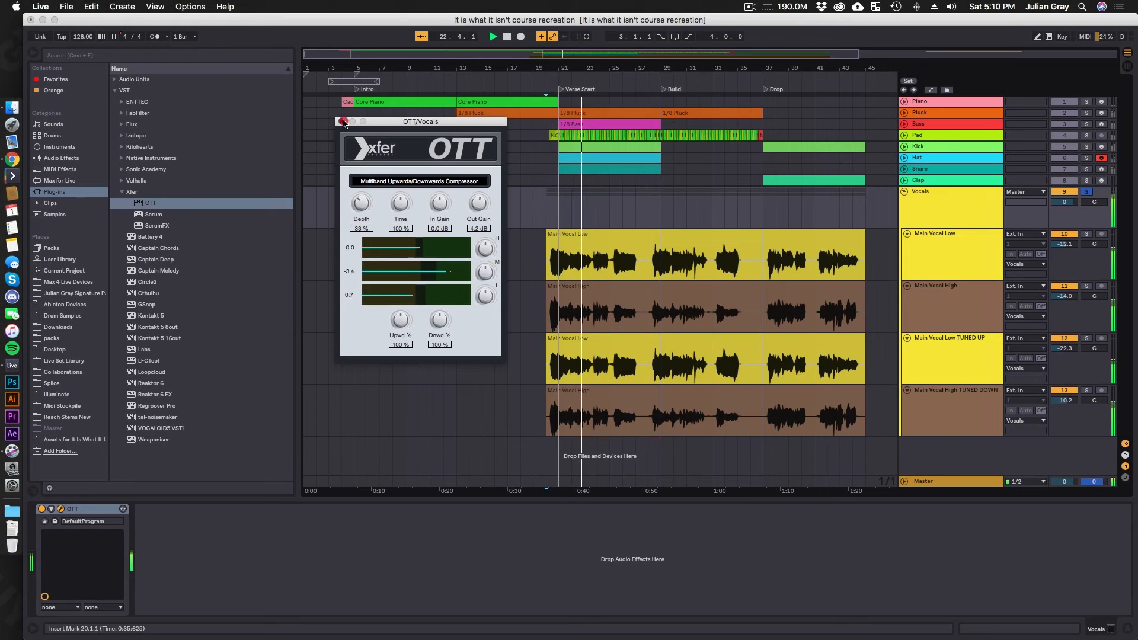
{"action": "left_click", "coordinate": [342, 122]}
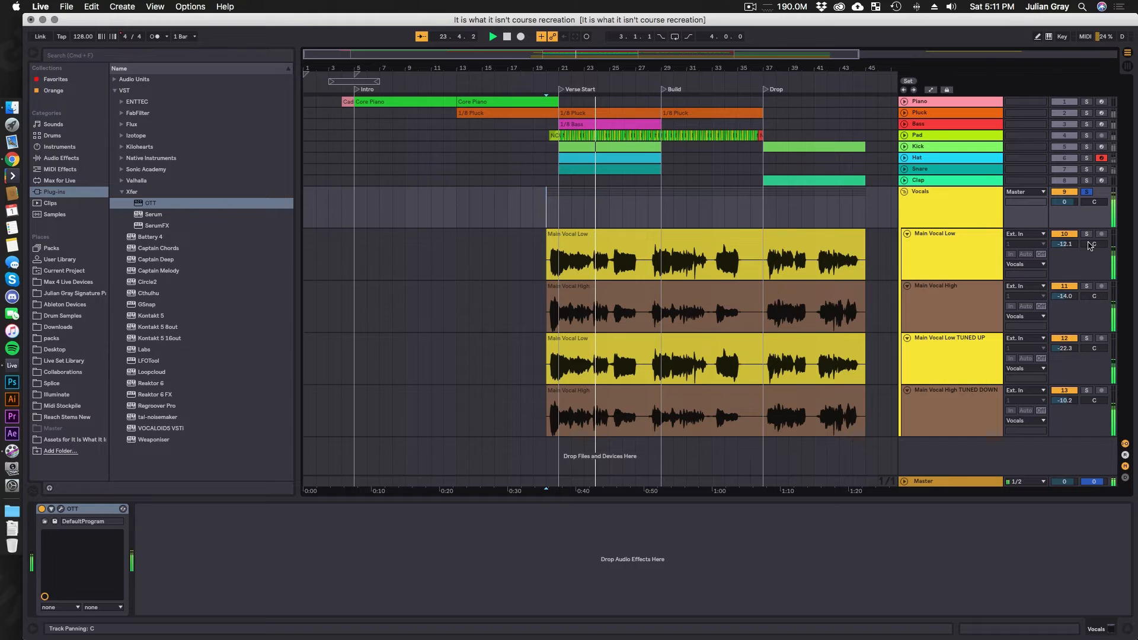
Step: Solo Main Vocal High, play it from bar 20 and set its volume to -13.5 dB
{"action": "left_click", "coordinate": [1086, 287]}
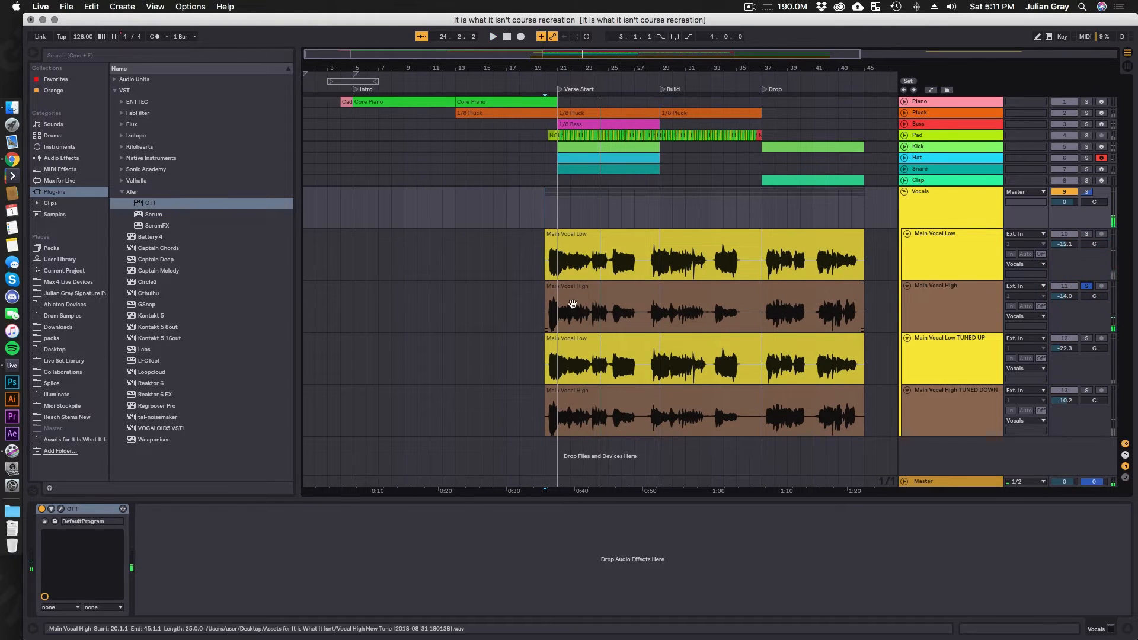
{"action": "left_click", "coordinate": [551, 323]}
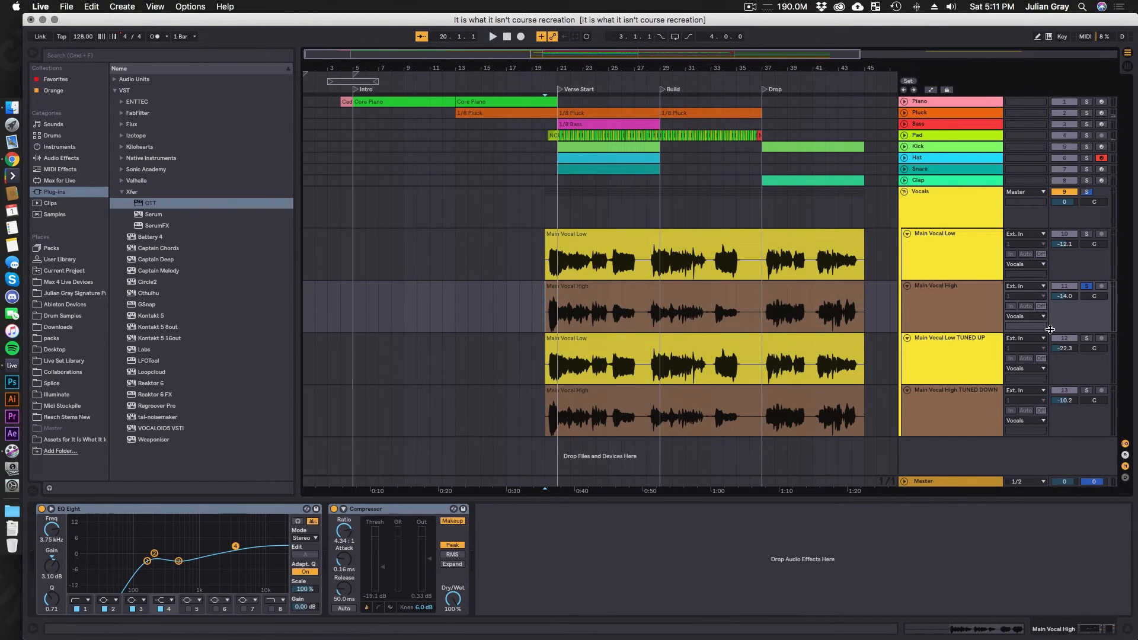
{"action": "key", "text": "space"}
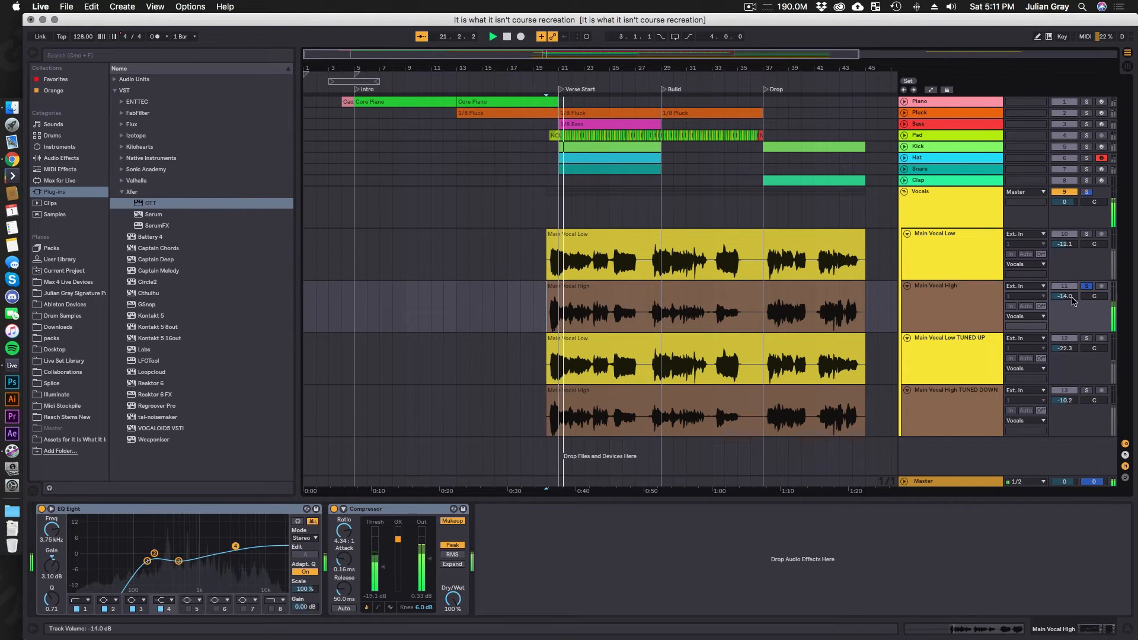
{"action": "left_click_drag", "start_coordinate": [1072, 298], "coordinate": [1072, 295]}
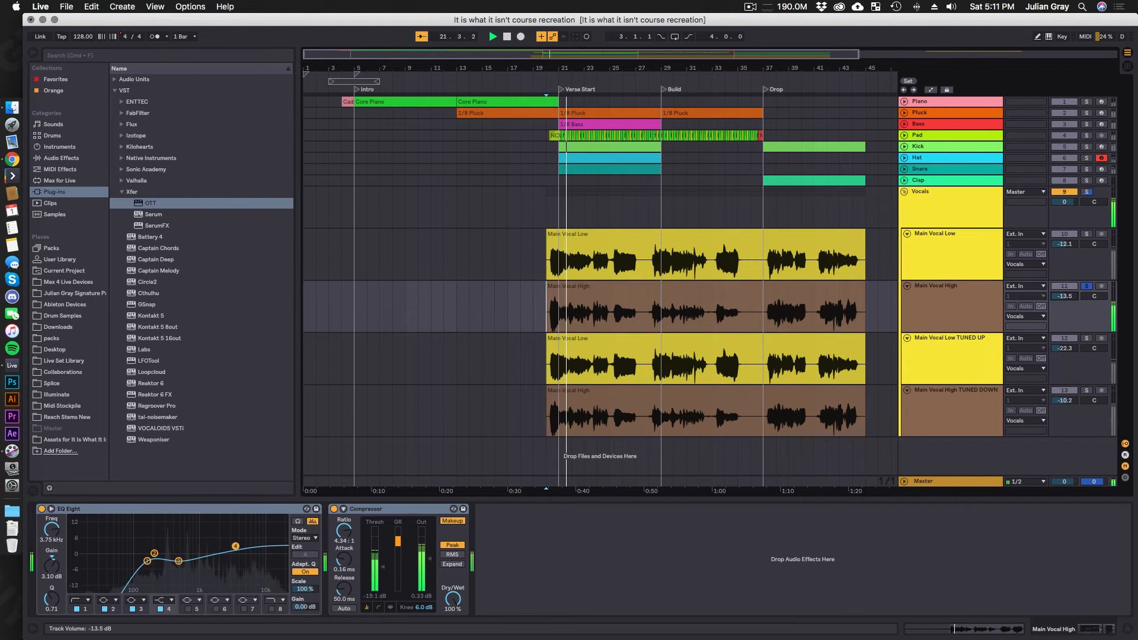
Step: Solo Main Vocal Low TUNED UP and set its clip to Complex Pro warping with Formants at 70.31
{"action": "left_click", "coordinate": [1086, 339]}
{"action": "left_click", "coordinate": [966, 354]}
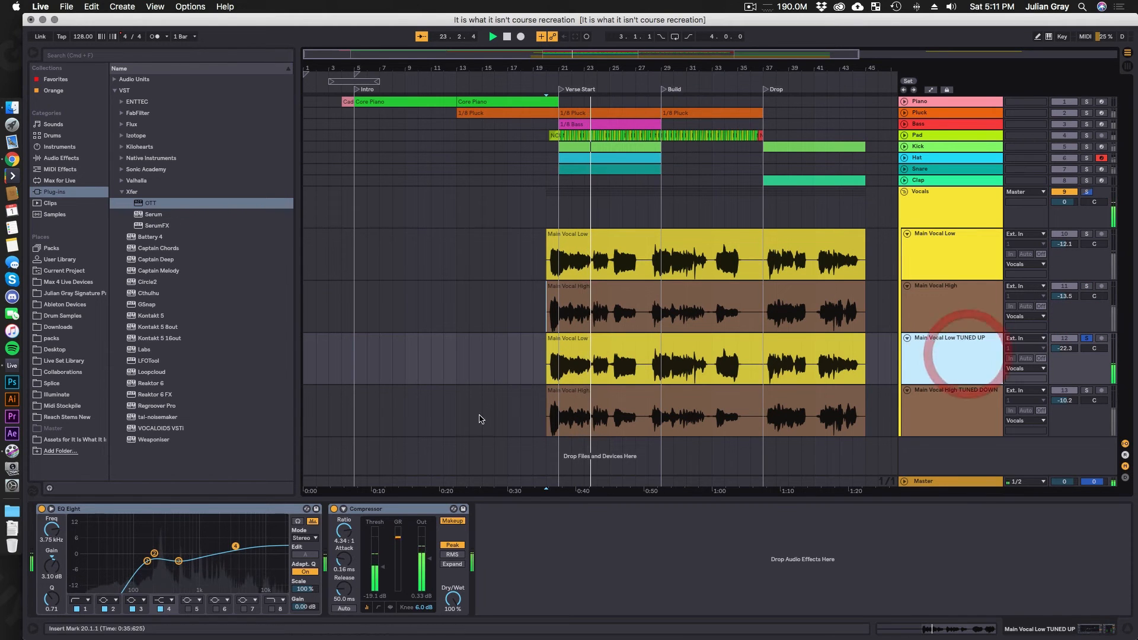
{"action": "double_click", "coordinate": [649, 355]}
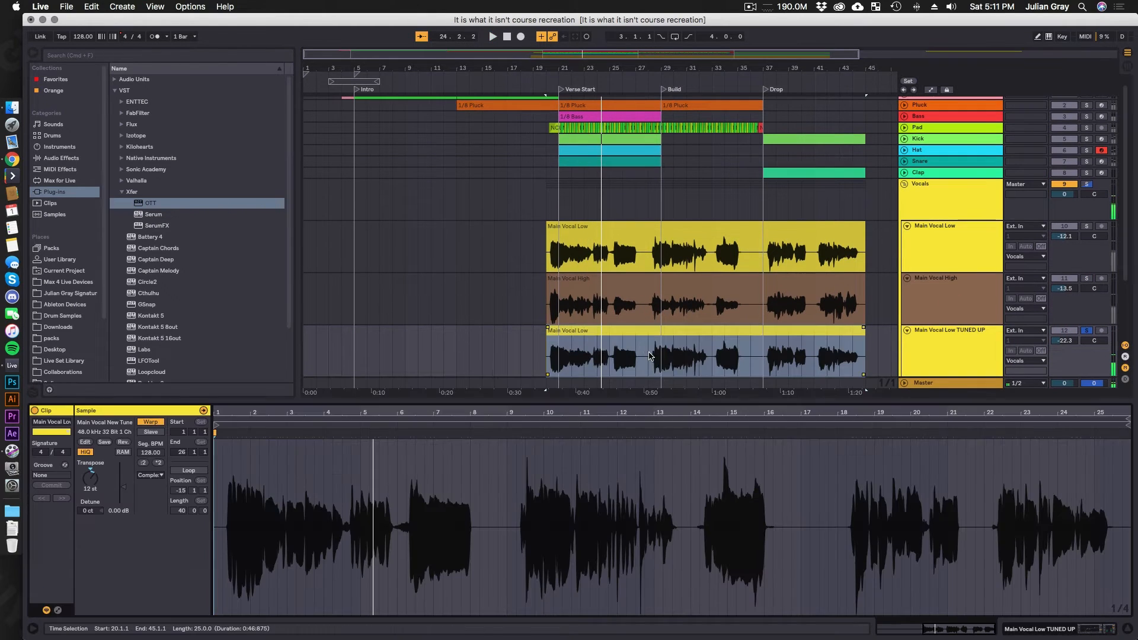
{"action": "left_click", "coordinate": [150, 476]}
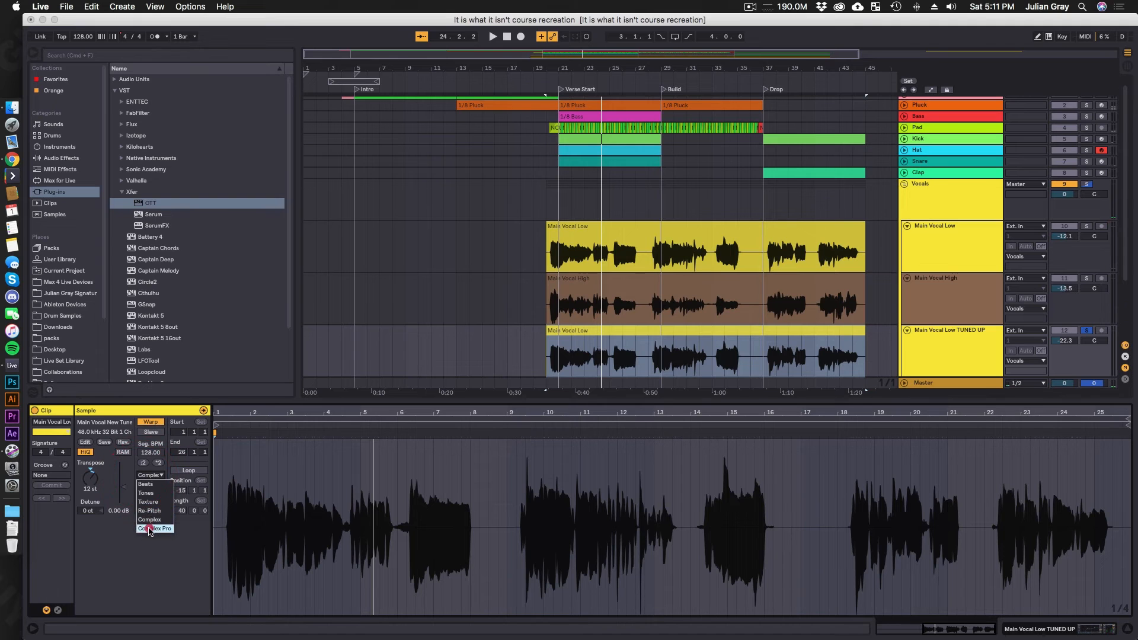
{"action": "left_click", "coordinate": [149, 528]}
{"action": "key", "text": "space"}
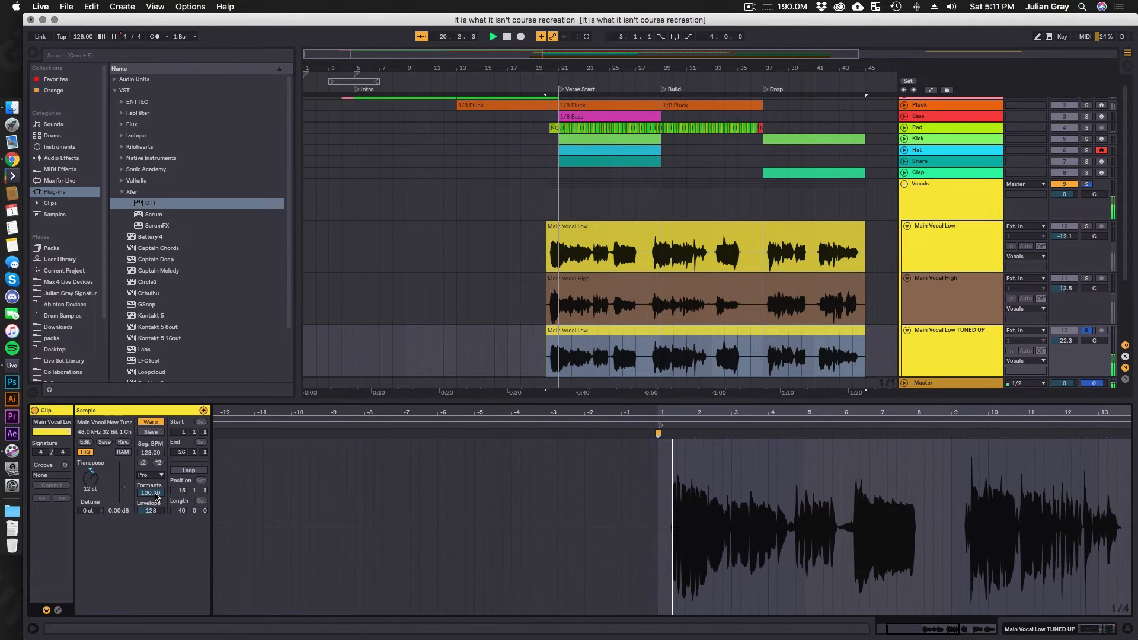
{"action": "left_click_drag", "start_coordinate": [157, 497], "coordinate": [157, 515]}
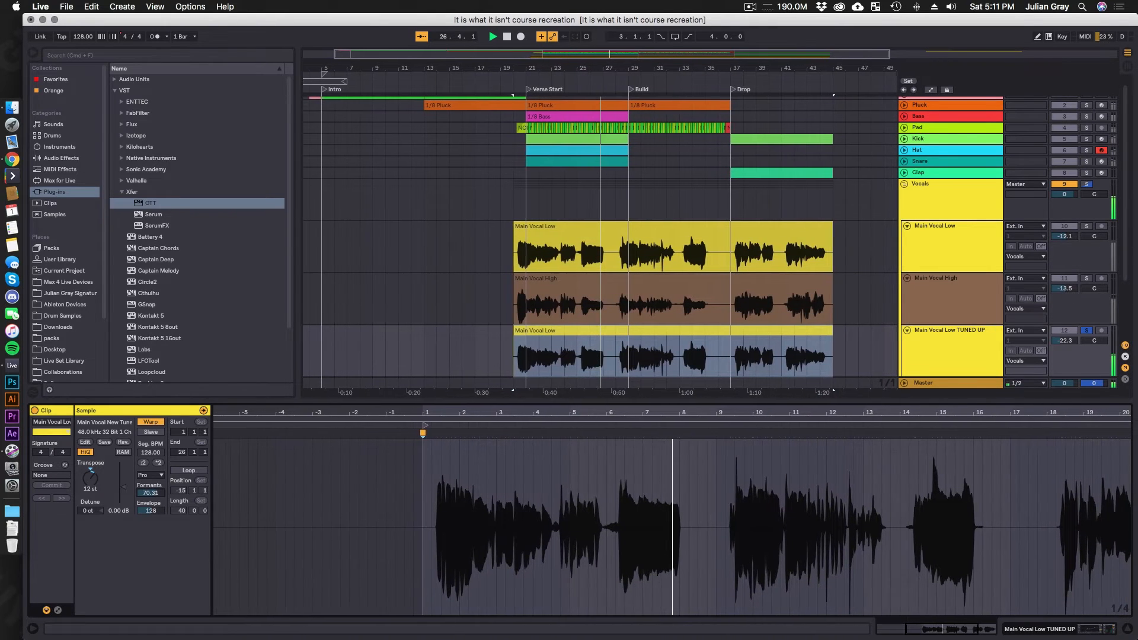
Step: Unsolo the vocals and play the full mix from the vocal entry at bar 20
{"action": "key", "text": "space"}
{"action": "left_click", "coordinate": [1086, 332]}
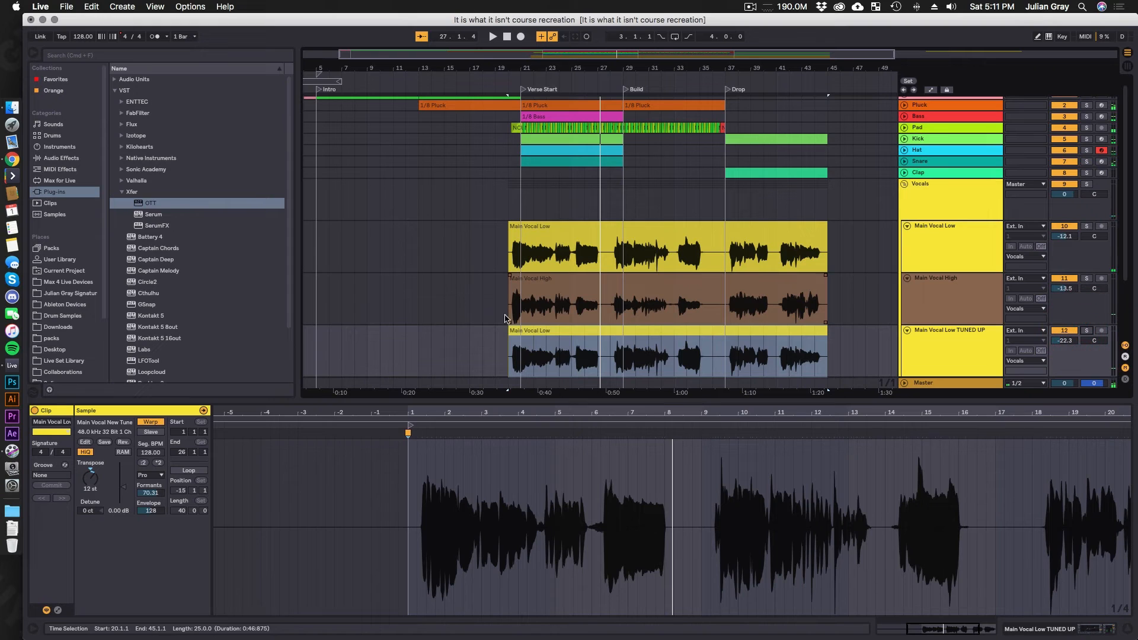
{"action": "left_click", "coordinate": [520, 304]}
{"action": "key", "text": "space"}
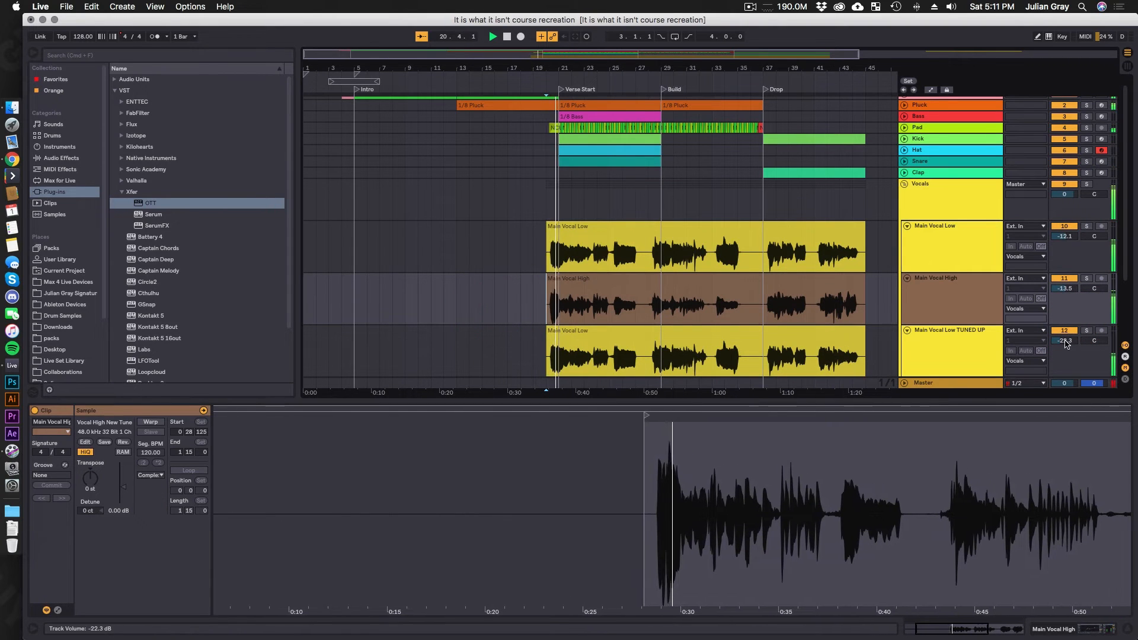
Step: Solo the Main Vocal High TUNED DOWN track during playback and show its device chain
{"action": "left_click", "coordinate": [964, 198]}
{"action": "scroll", "coordinate": [944, 268], "scroll_direction": "down", "scroll_amount": 2}
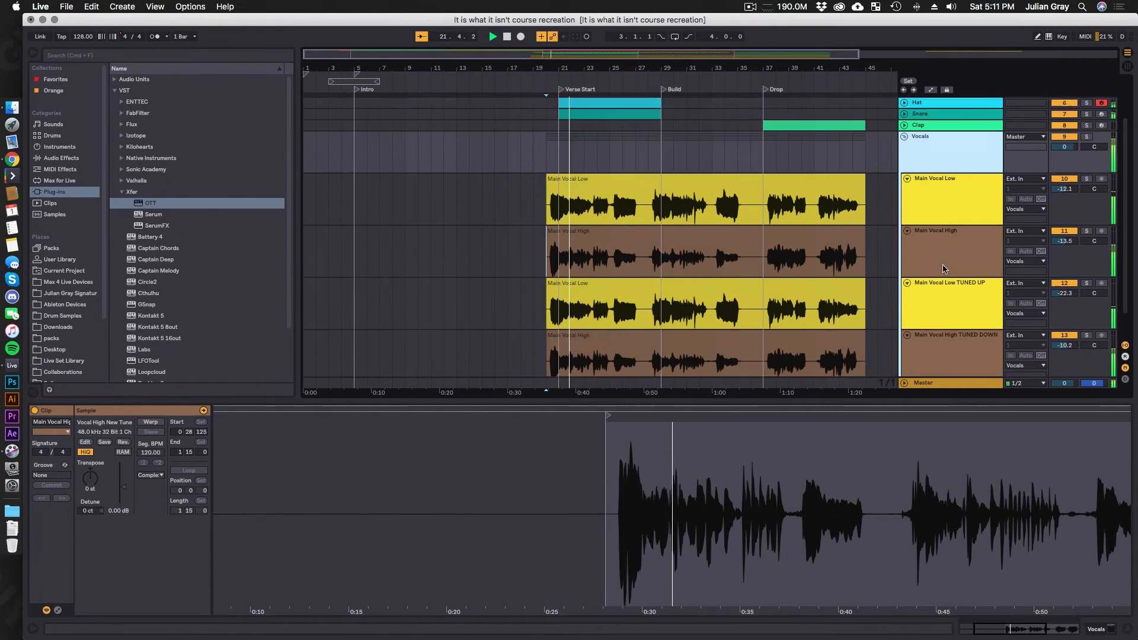
{"action": "scroll", "coordinate": [944, 268], "scroll_direction": "down", "scroll_amount": 1}
{"action": "left_click", "coordinate": [954, 323]}
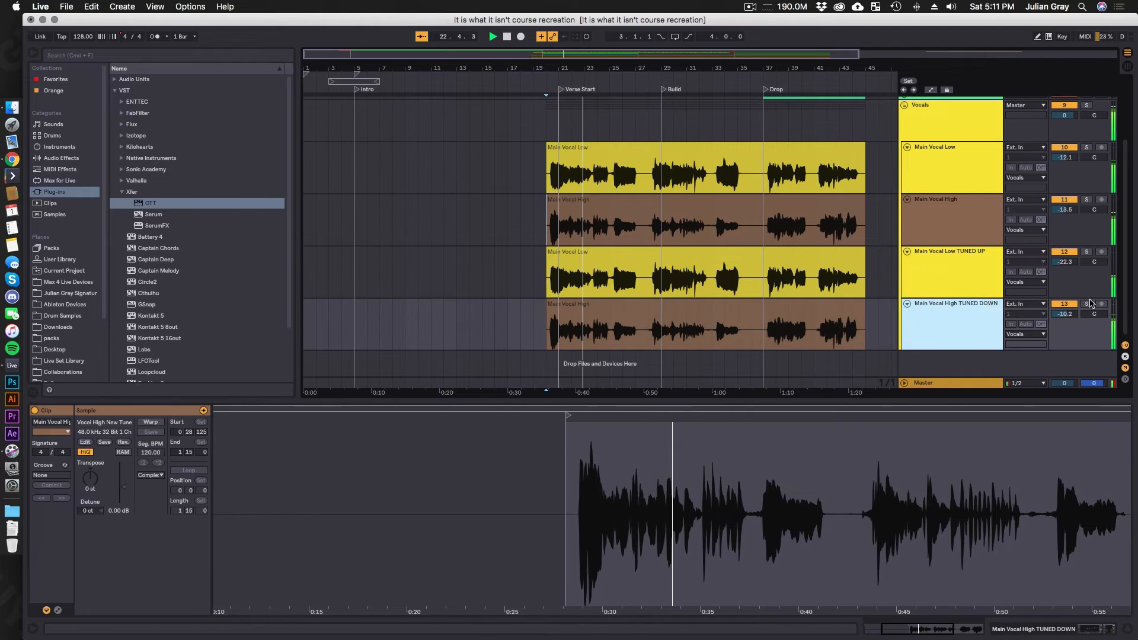
{"action": "left_click", "coordinate": [1088, 303]}
{"action": "left_click", "coordinate": [965, 317]}
{"action": "left_click", "coordinate": [1077, 629]}
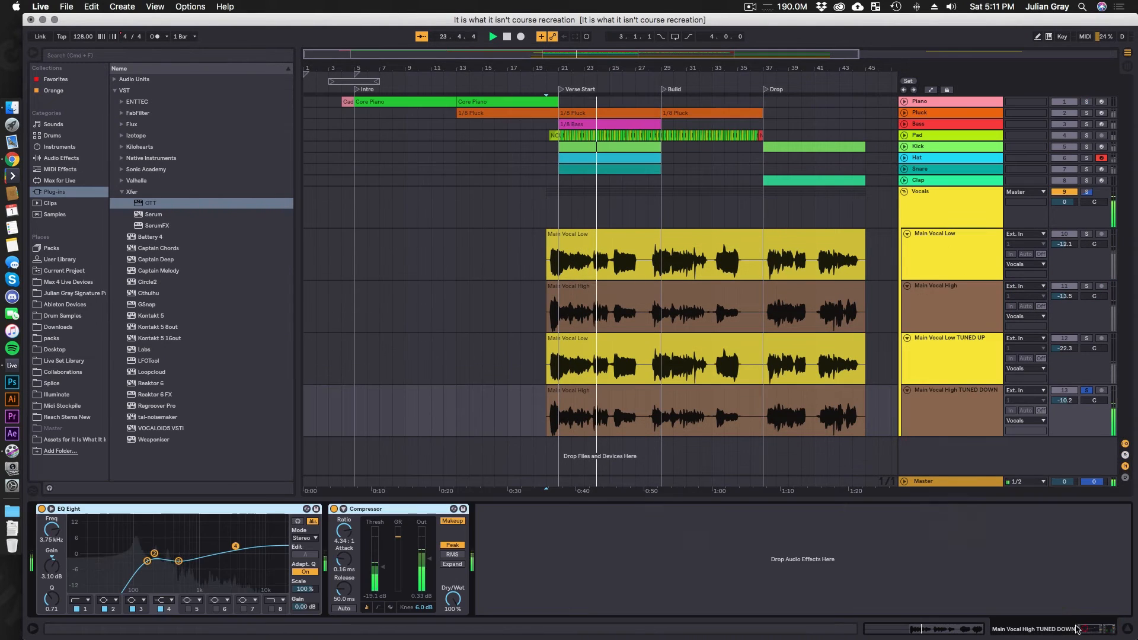
Step: Stop playback and set the Main Vocal High TUNED DOWN clip's warp mode to Complex Pro
{"action": "left_click", "coordinate": [750, 391]}
{"action": "key", "text": "space"}
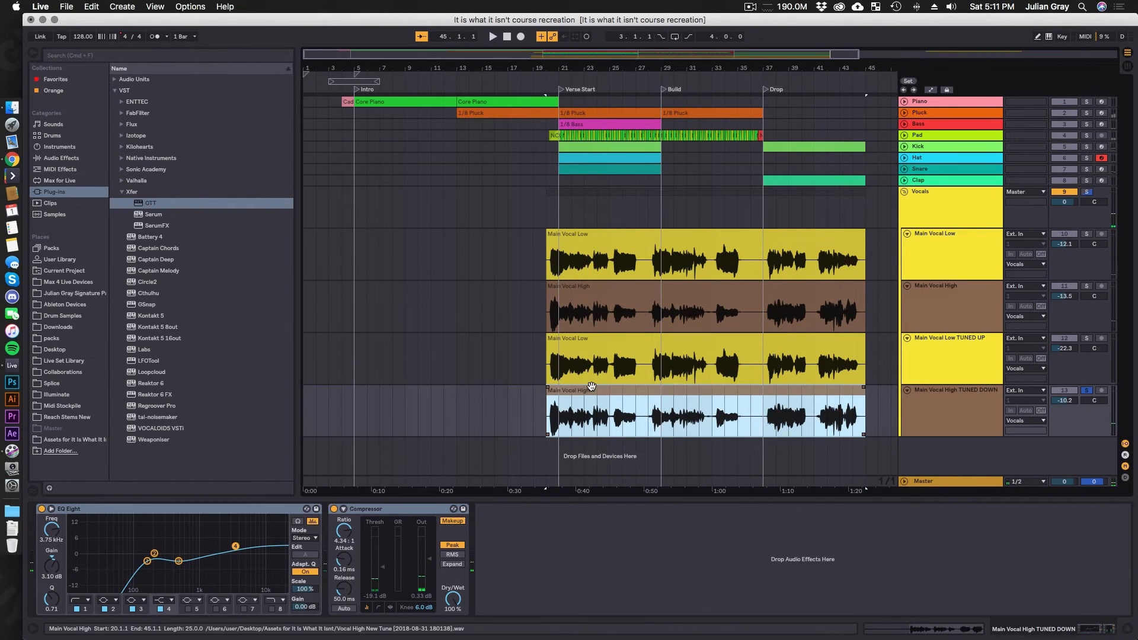
{"action": "double_click", "coordinate": [591, 386]}
{"action": "left_click", "coordinate": [154, 476]}
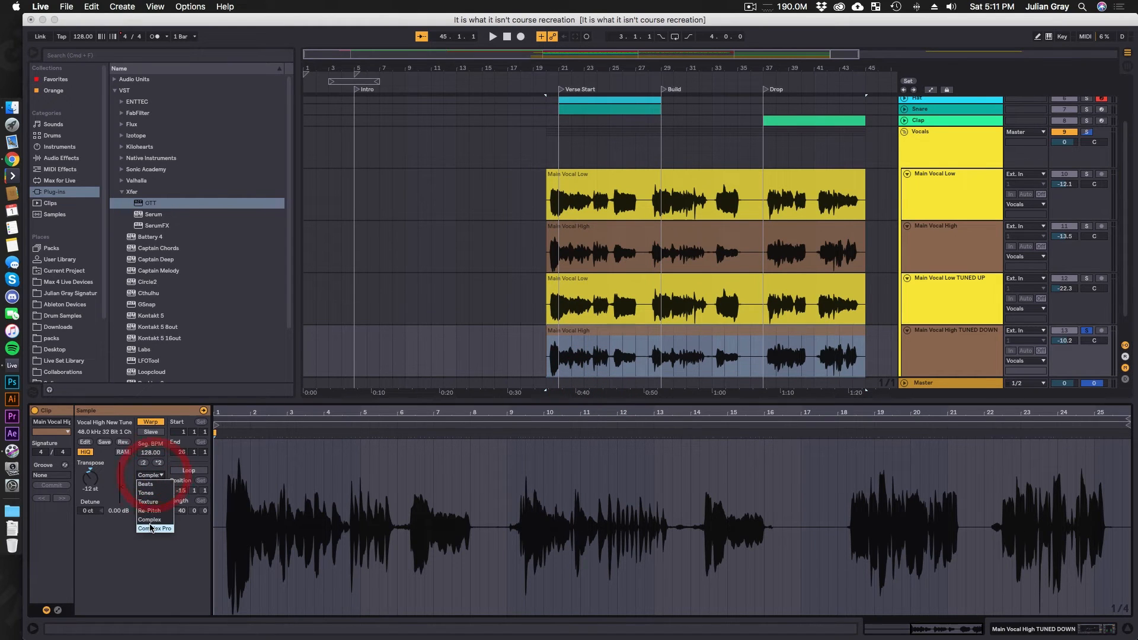
{"action": "left_click", "coordinate": [149, 525]}
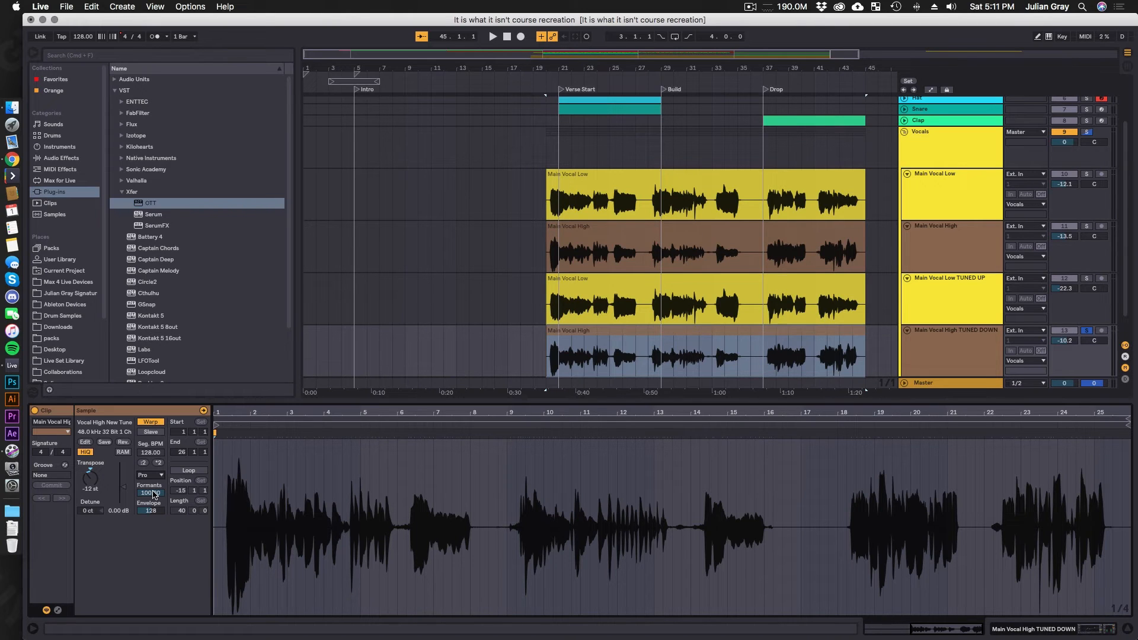
Step: Play the soloed Main Vocal High TUNED DOWN clip, set its Formants to 57.81, and show the track's device chain
{"action": "key", "text": "space"}
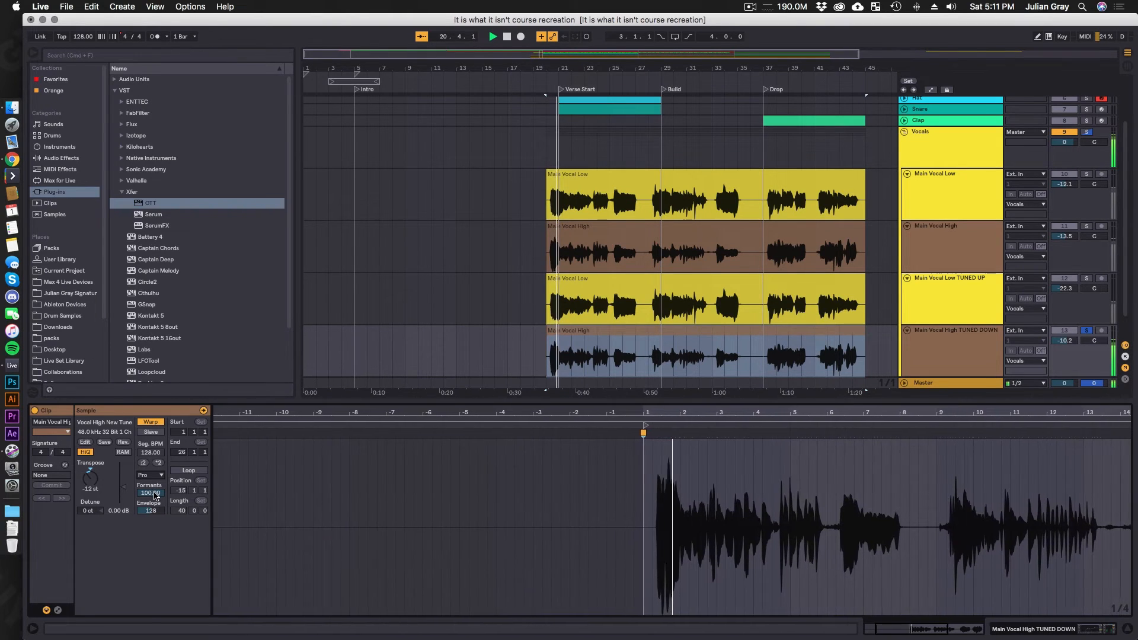
{"action": "mouse_move", "coordinate": [155, 495]}
{"action": "left_mouse_down"}
{"action": "mouse_move", "coordinate": [155, 544]}
{"action": "mouse_move", "coordinate": [155, 503]}
{"action": "left_mouse_up"}
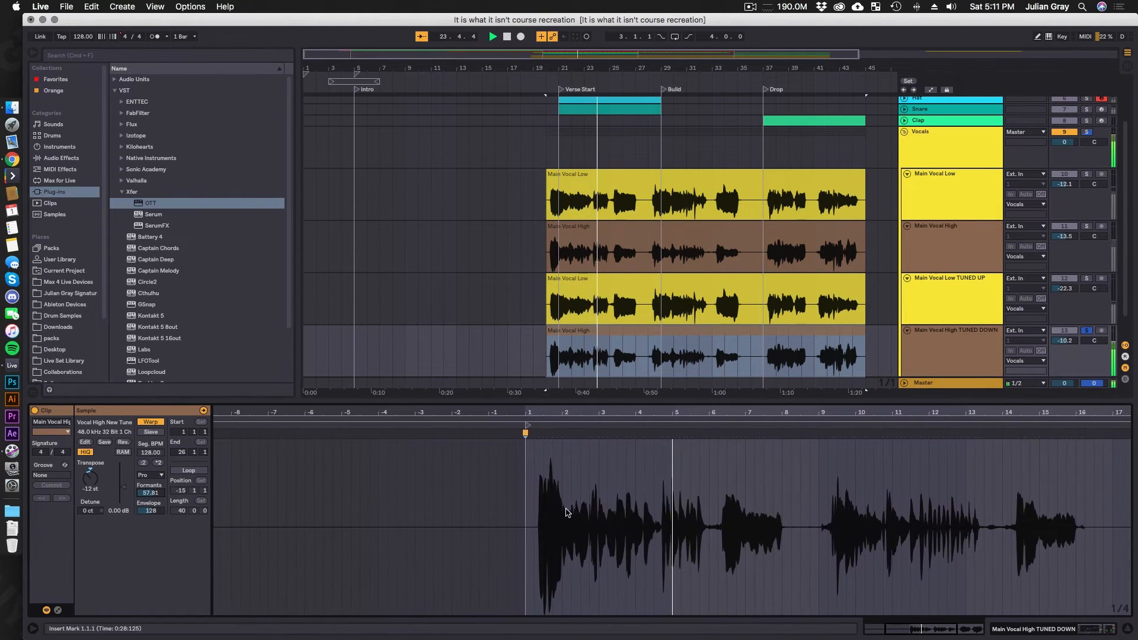
{"action": "key", "text": "shift+Tab"}
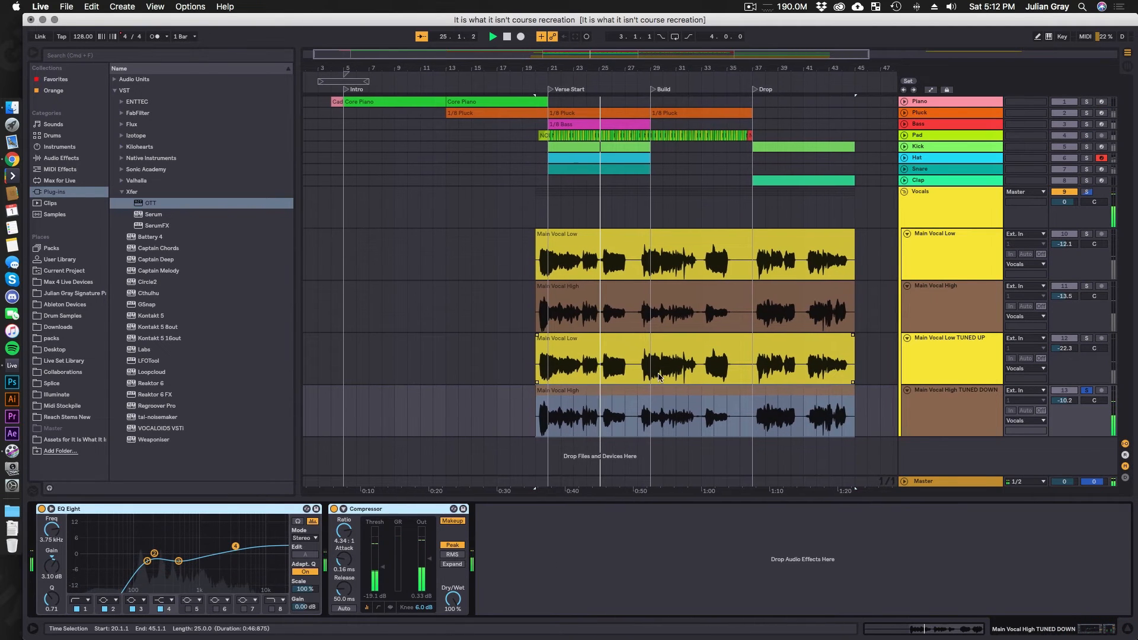
Step: Solo the Vocals group in place of the Main Vocal High TUNED DOWN track and listen to all four vocals together
{"action": "left_click", "coordinate": [1089, 192]}
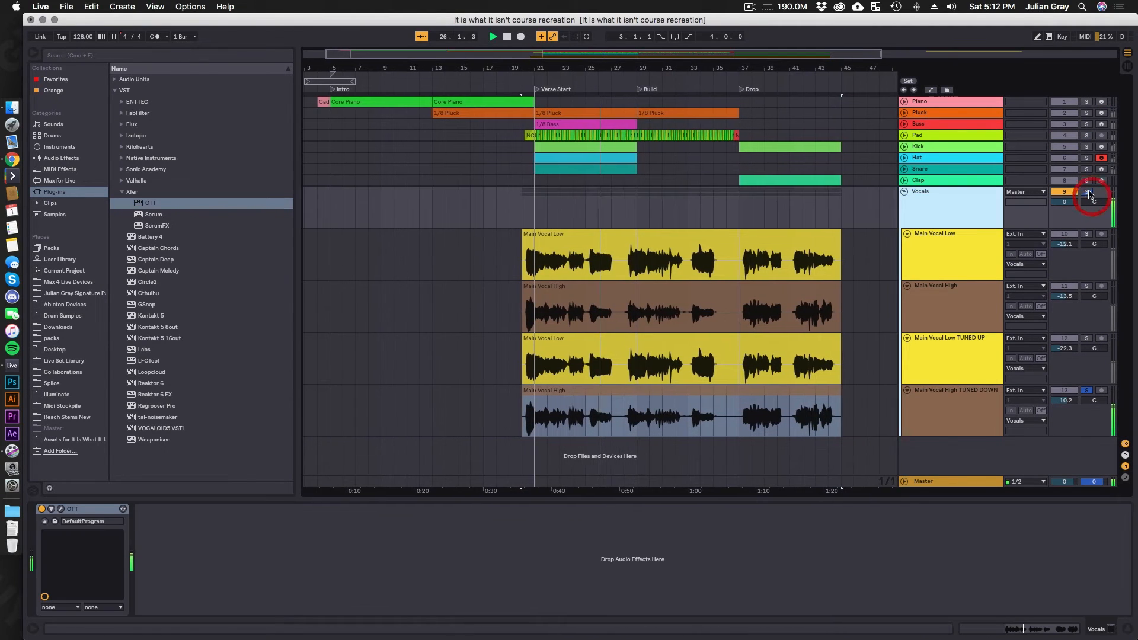
{"action": "left_click", "coordinate": [984, 203]}
{"action": "left_click", "coordinate": [958, 399]}
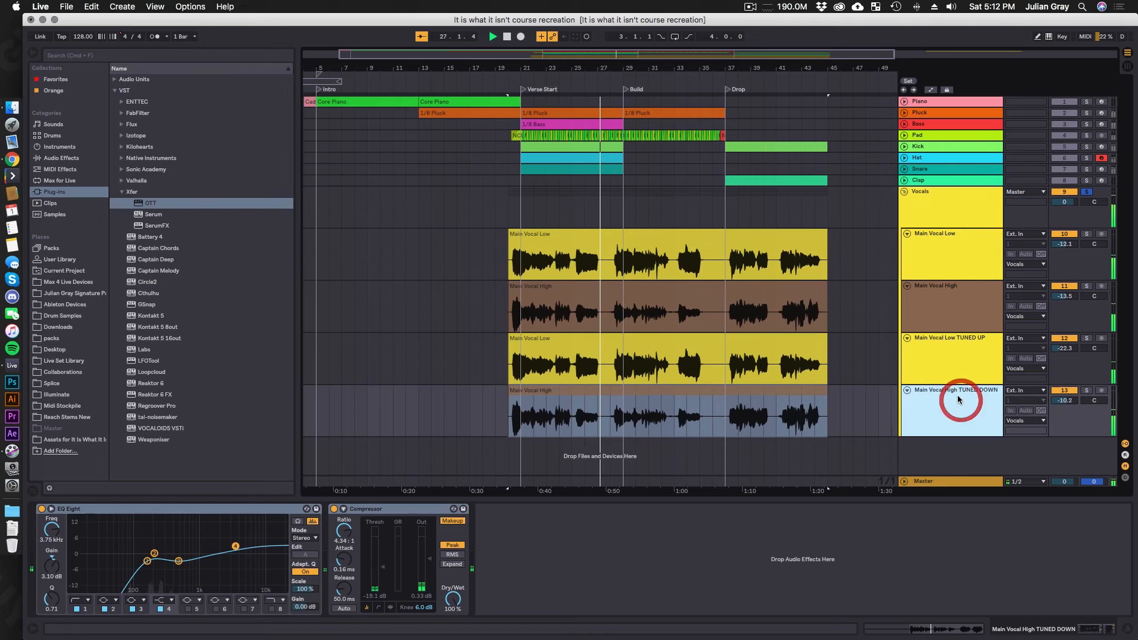
Step: Add iZotope's Ozone 8 Maximizer after OTT on the Vocals group
{"action": "left_click", "coordinate": [950, 219]}
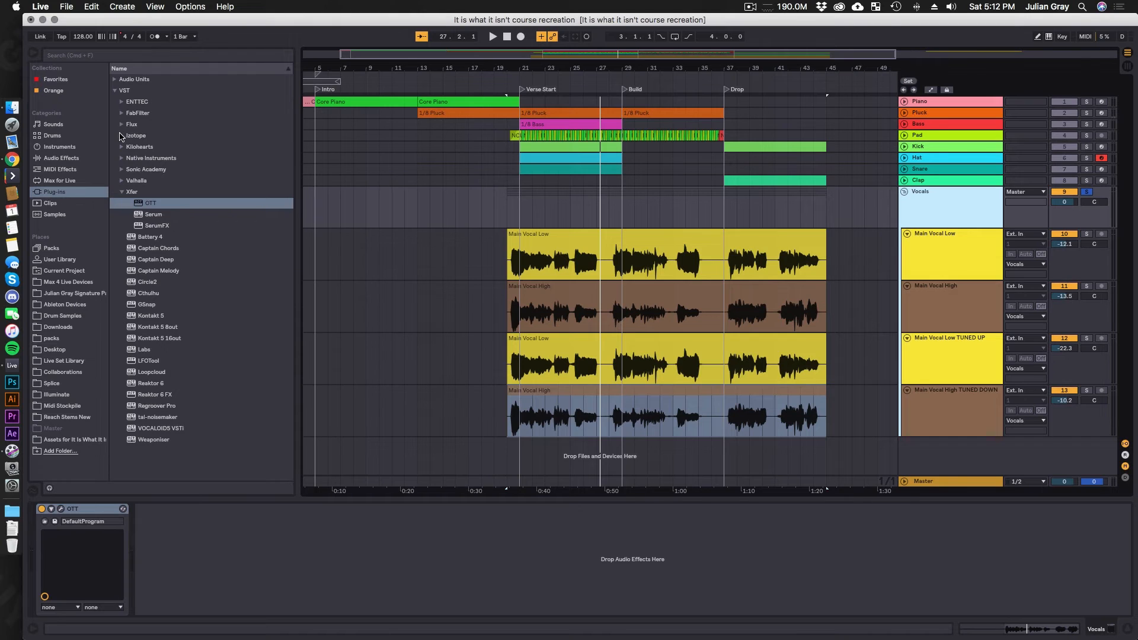
{"action": "left_click", "coordinate": [121, 136]}
{"action": "scroll", "coordinate": [180, 231], "scroll_direction": "down", "scroll_amount": 5}
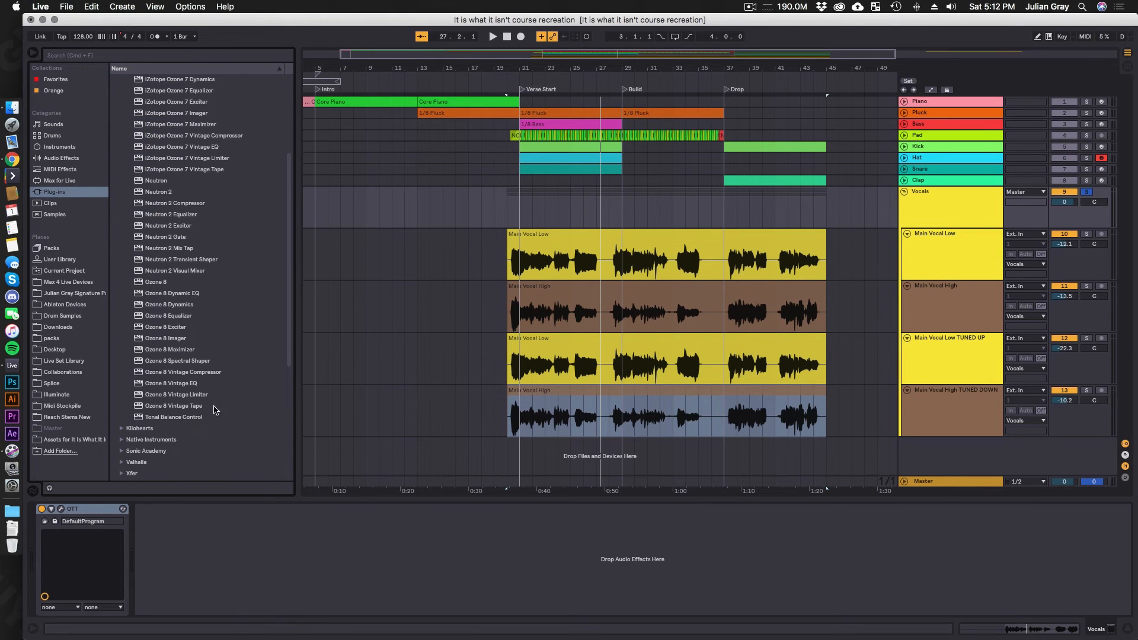
{"action": "left_click_drag", "start_coordinate": [175, 350], "coordinate": [242, 581]}
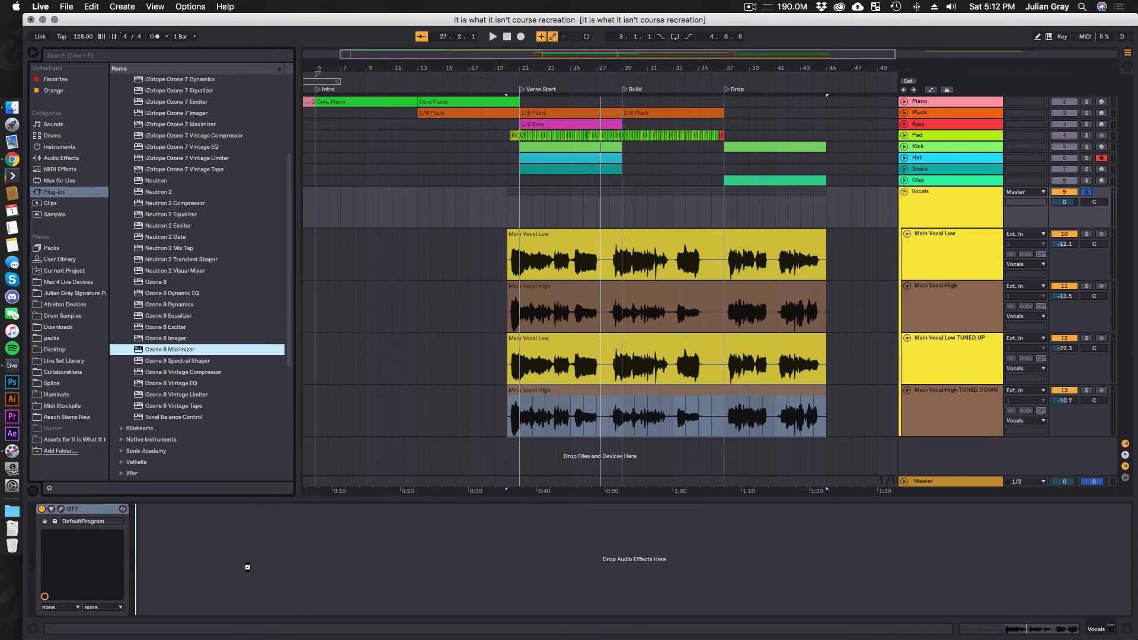
{"action": "left_click_drag", "start_coordinate": [319, 513], "coordinate": [319, 514]}
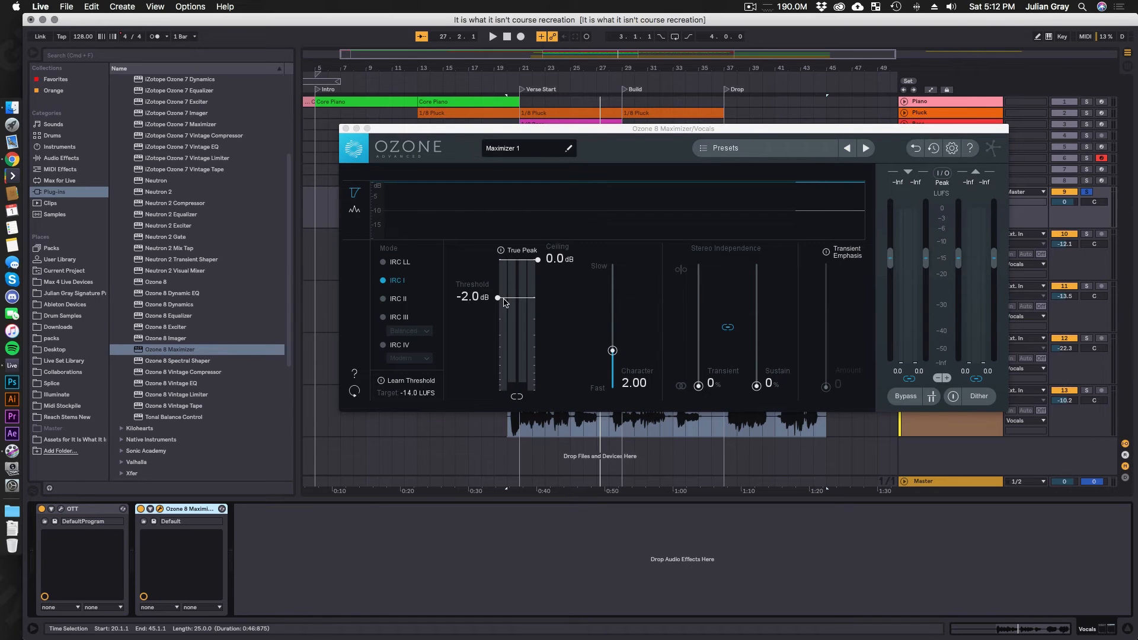
Step: Set the Maximizer threshold to -3.7 dB while the vocals play, and close the plug-in window
{"action": "left_click_drag", "start_coordinate": [504, 303], "coordinate": [504, 313]}
{"action": "key", "text": "space"}
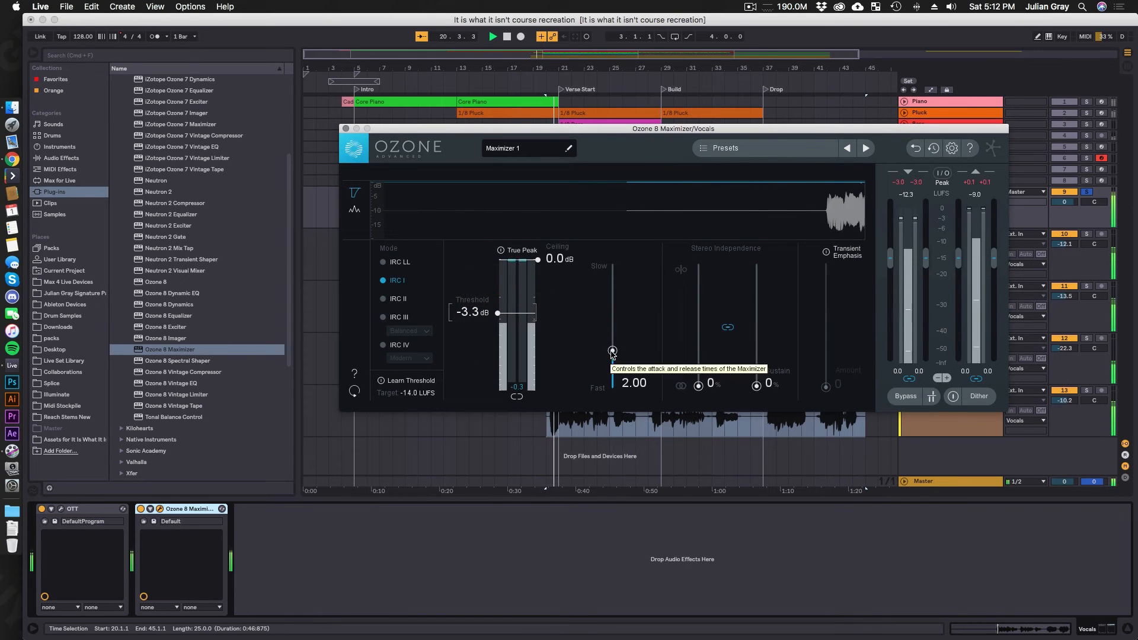
{"action": "left_click_drag", "start_coordinate": [531, 311], "coordinate": [531, 315]}
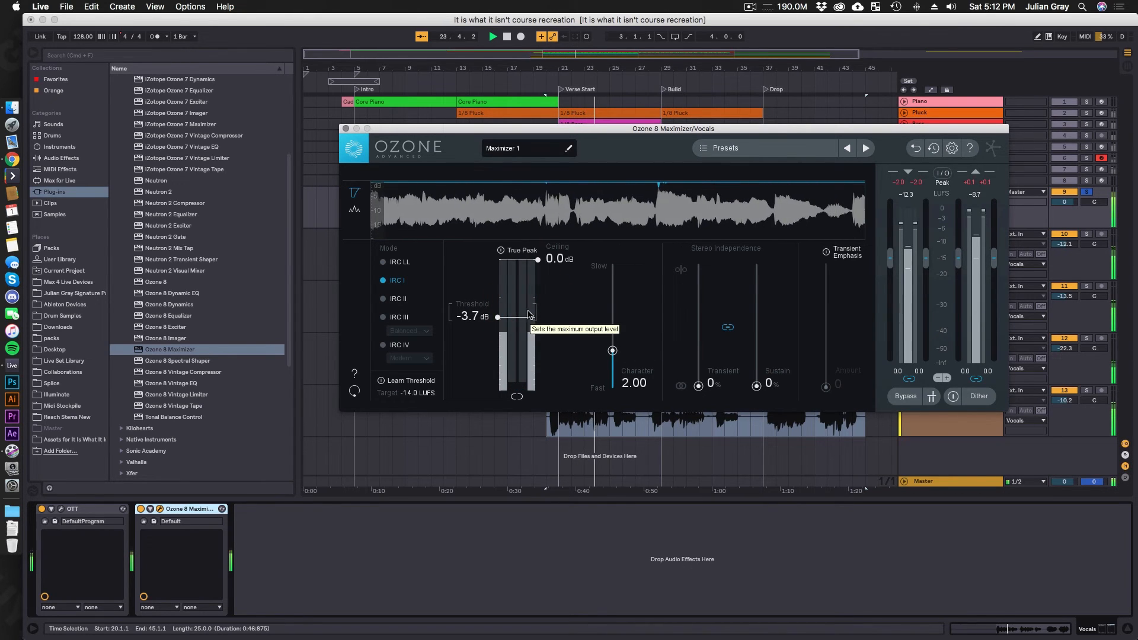
{"action": "left_click", "coordinate": [346, 128]}
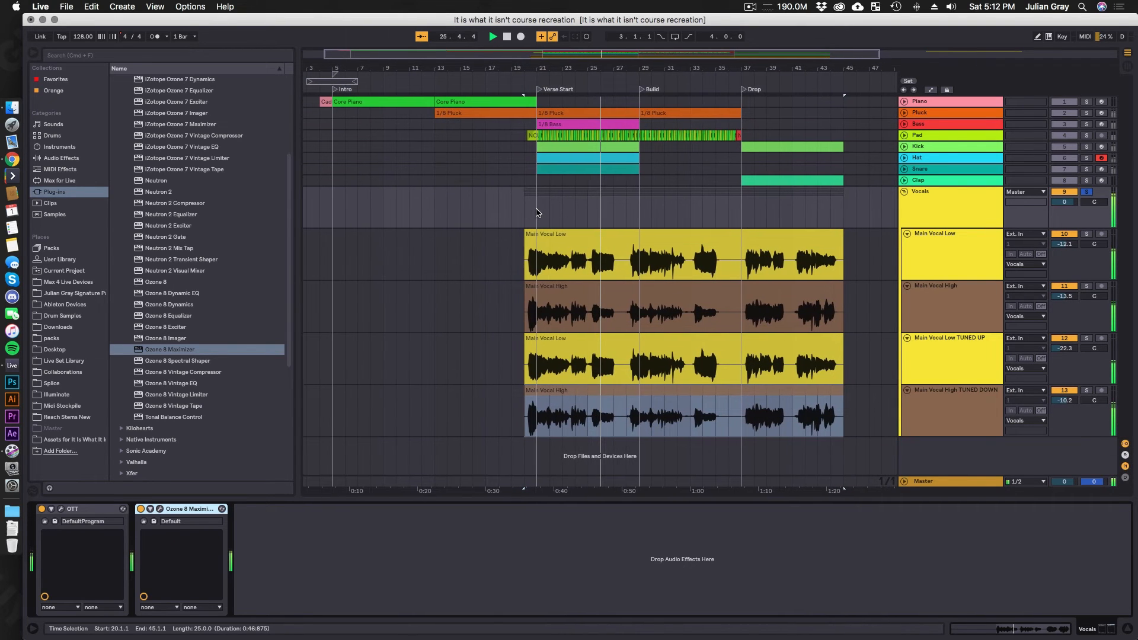
Step: Set the Main Vocal High TUNED DOWN volume to -13.0 dB and replay the vocals from bar 20
{"action": "left_click", "coordinate": [933, 236]}
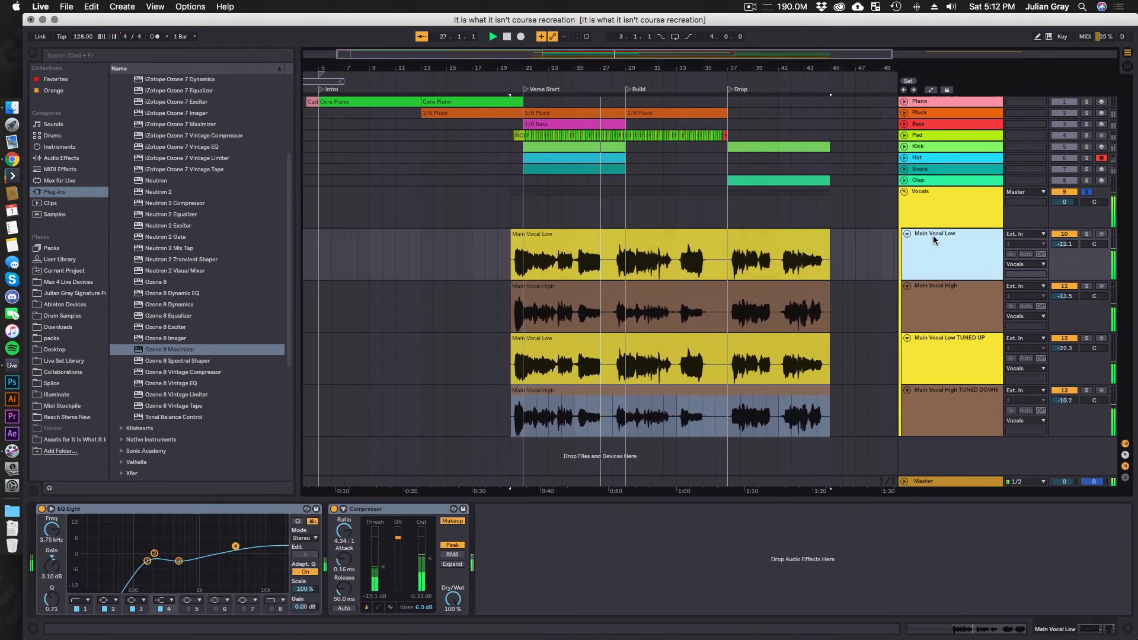
{"action": "left_click", "coordinate": [956, 391]}
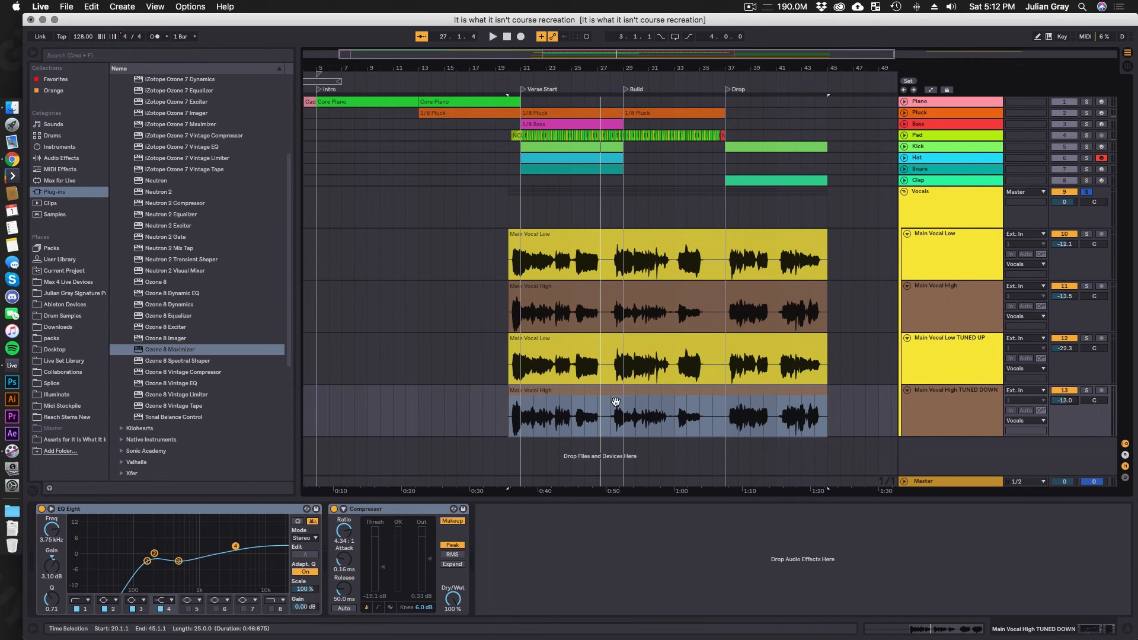
{"action": "left_click", "coordinate": [508, 413]}
{"action": "key", "text": "space"}
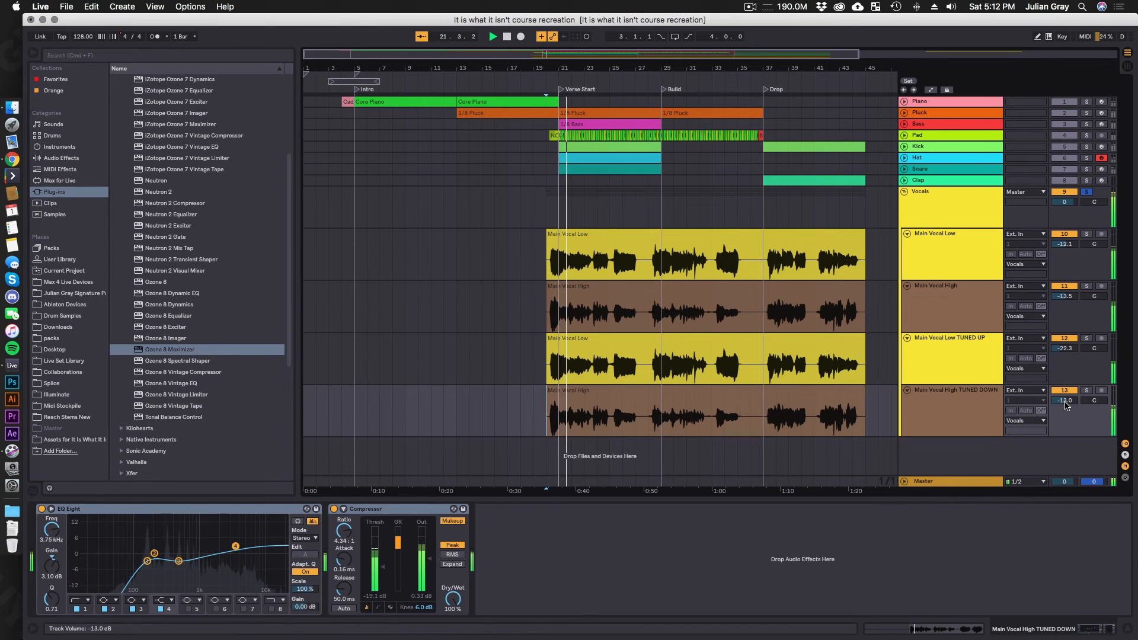
Step: Lower Main Vocal High to -14.6 dB and raise Main Vocal Low to -8.7 dB during playback
{"action": "left_click", "coordinate": [944, 308]}
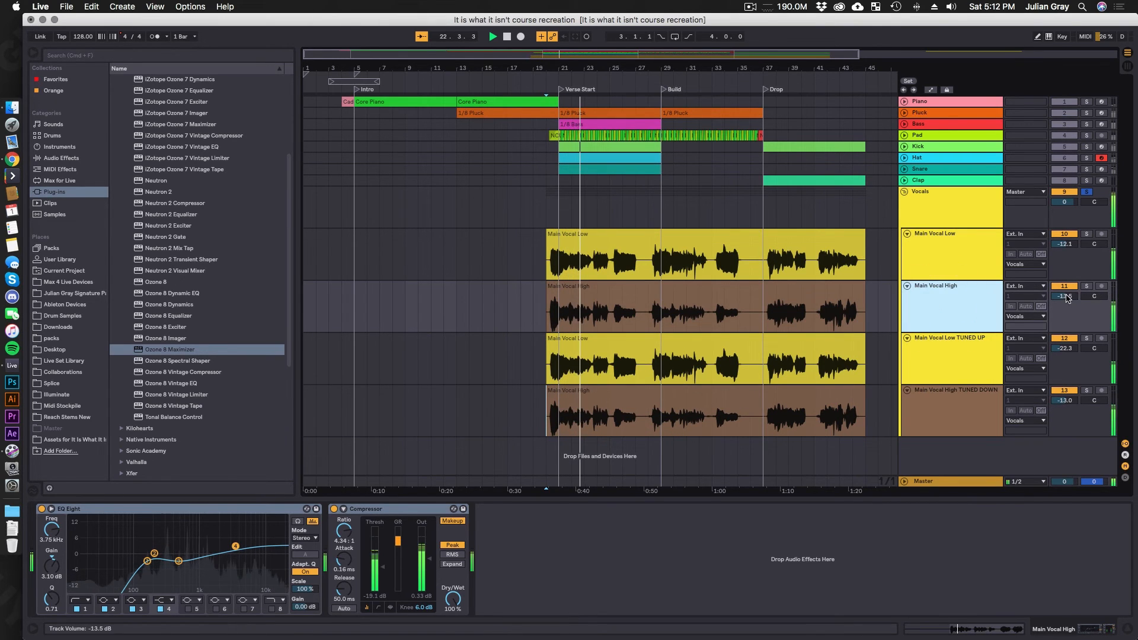
{"action": "left_click_drag", "start_coordinate": [1066, 298], "coordinate": [1066, 302]}
{"action": "left_click_drag", "start_coordinate": [1065, 244], "coordinate": [1065, 235]}
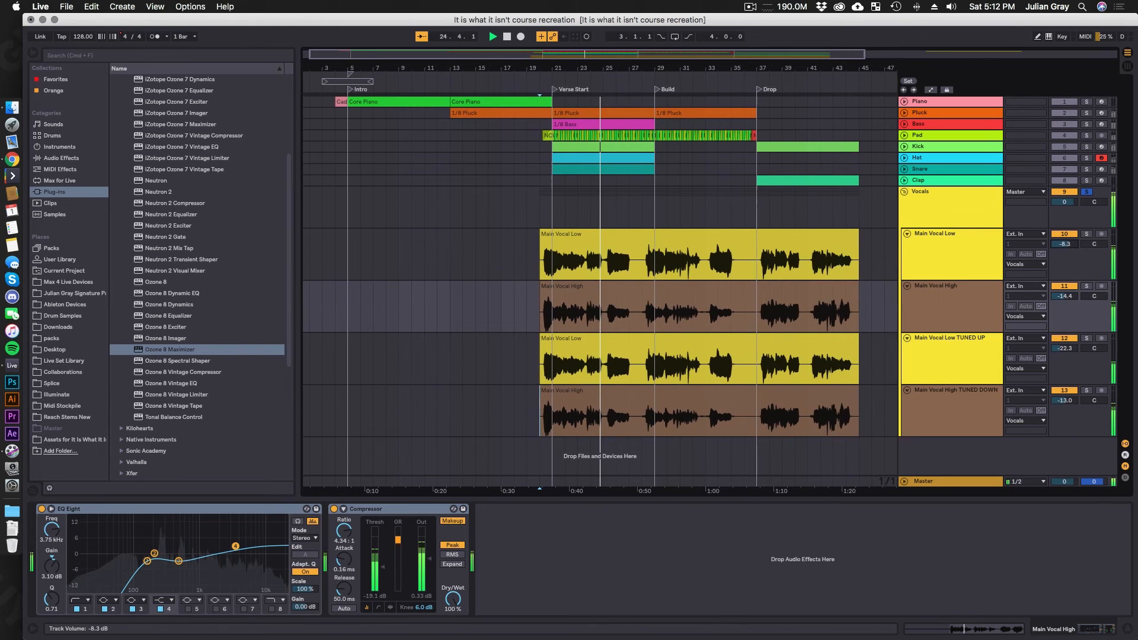
{"action": "key", "text": "space"}
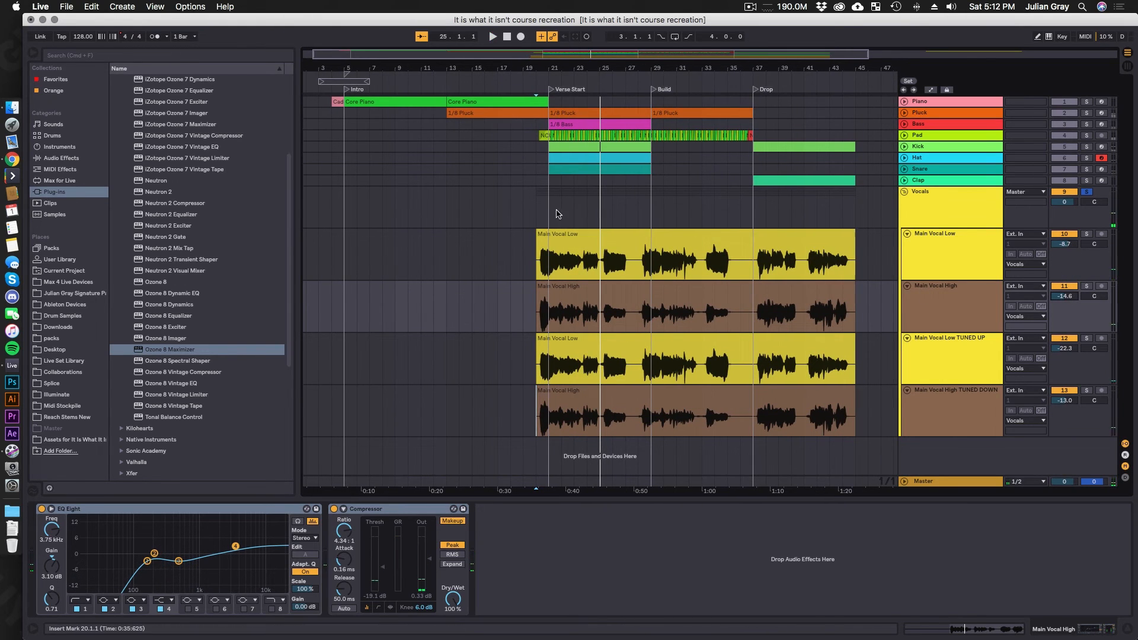
Step: Replay from the verse start and fine-tune Main Vocal Low to -8.2 dB, Main Vocal High to -14.7 dB and Main Vocal High TUNED DOWN to -11.2 dB
{"action": "left_click", "coordinate": [557, 213]}
{"action": "key", "text": "space"}
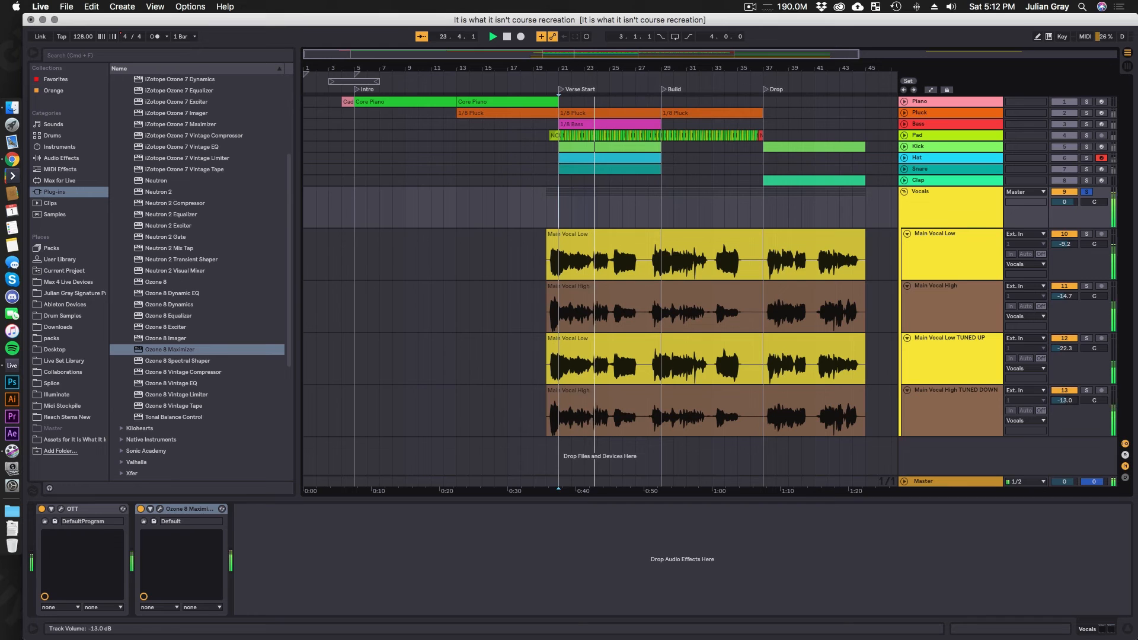
{"action": "left_click", "coordinate": [914, 355]}
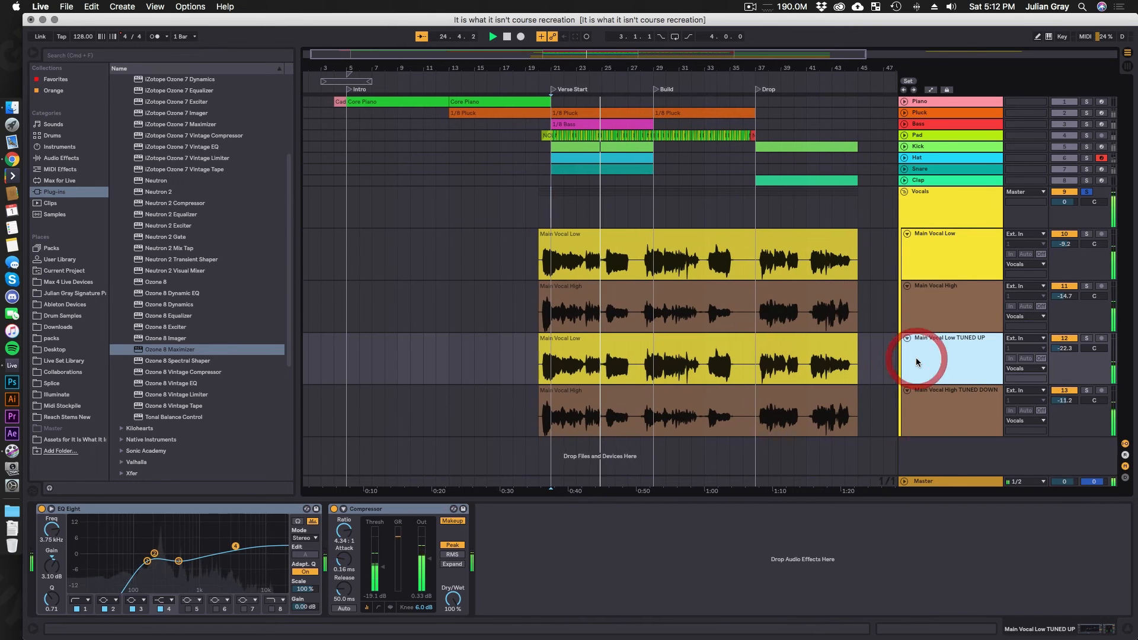
{"action": "key", "text": "space"}
{"action": "left_click", "coordinate": [852, 312]}
Step: Add the ValhallaRoom reverb after the Ozone 8 Maximizer on the Vocals group
{"action": "left_click", "coordinate": [955, 203]}
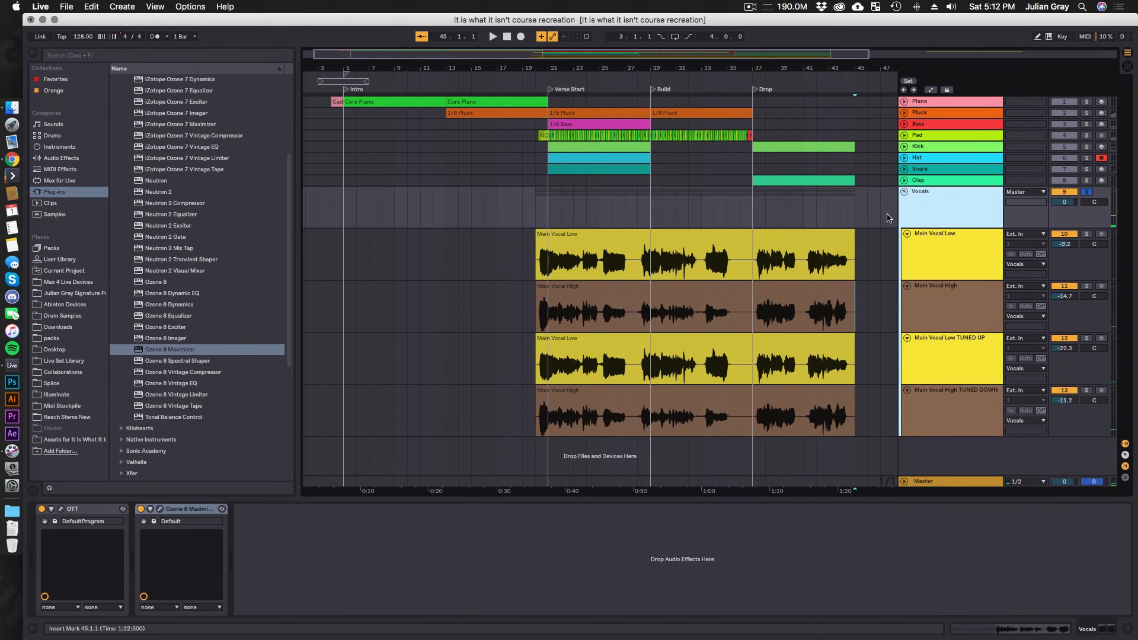
{"action": "left_click", "coordinate": [72, 159]}
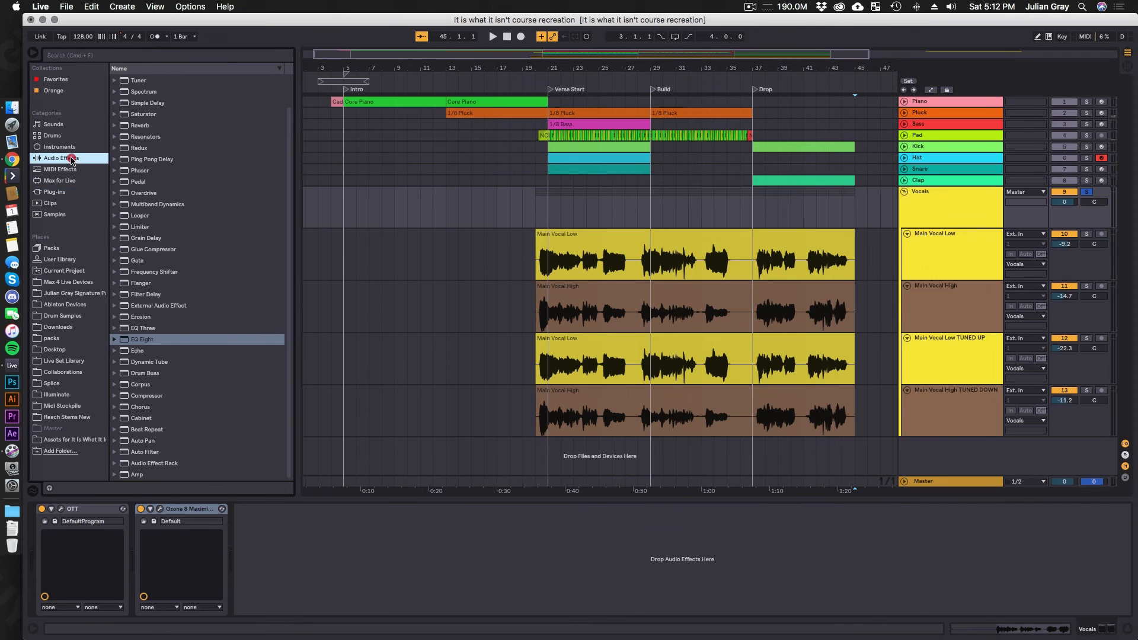
{"action": "left_click", "coordinate": [65, 191]}
{"action": "left_click", "coordinate": [125, 137]}
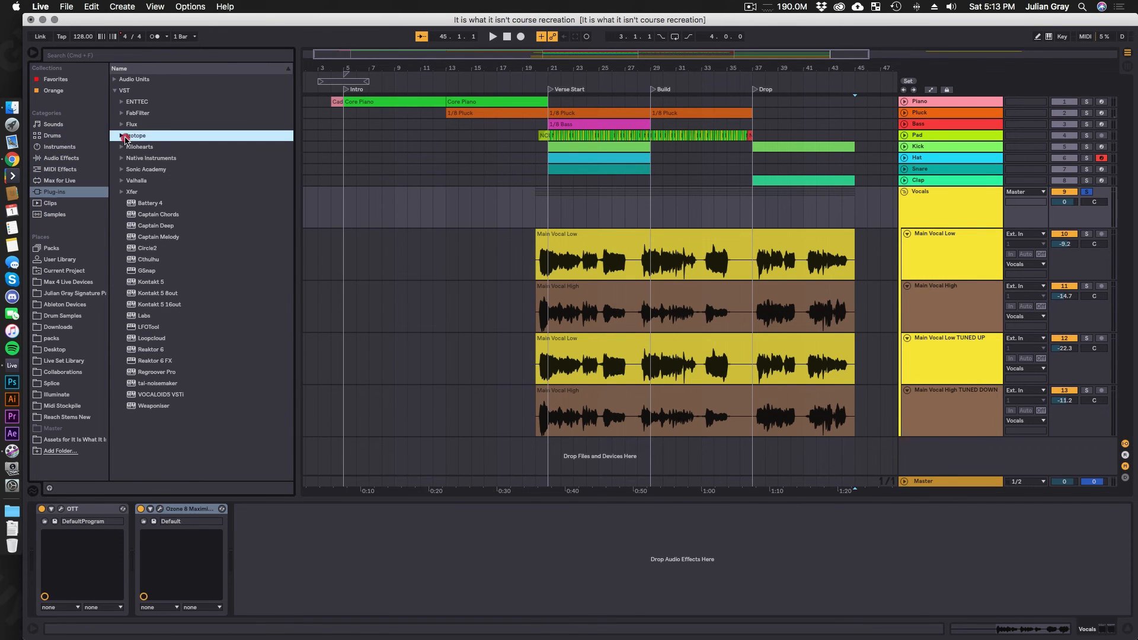
{"action": "left_click", "coordinate": [123, 180]}
{"action": "left_click_drag", "start_coordinate": [151, 191], "coordinate": [246, 554]}
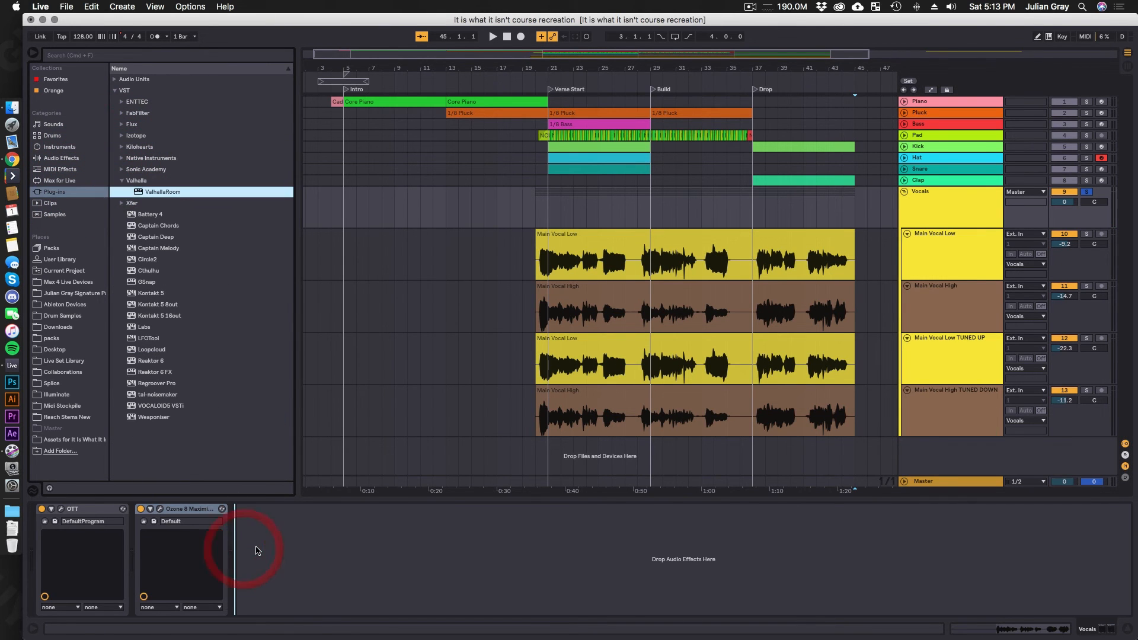
Step: Set ValhallaRoom to 13.4 % mix, 1.81 s decay and 11840 Hz high cut while the vocals play, and close its window
{"action": "left_click_drag", "start_coordinate": [369, 284], "coordinate": [353, 321]}
{"action": "key", "text": "space"}
{"action": "left_click_drag", "start_coordinate": [291, 338], "coordinate": [290, 329]}
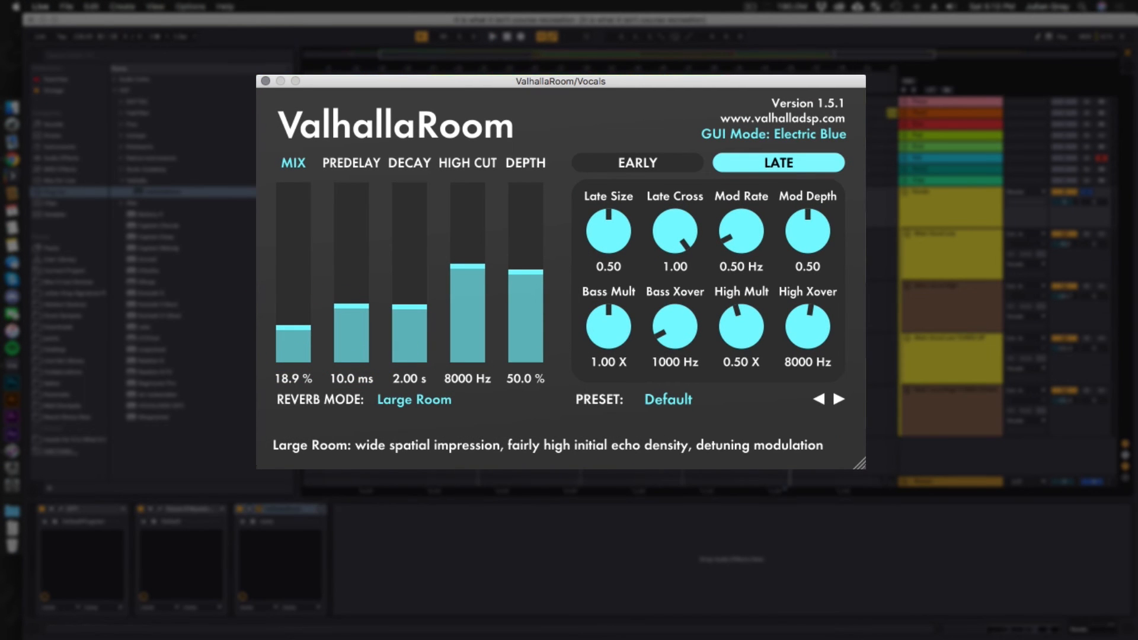
{"action": "left_click", "coordinate": [476, 455]}
{"action": "key", "text": "space"}
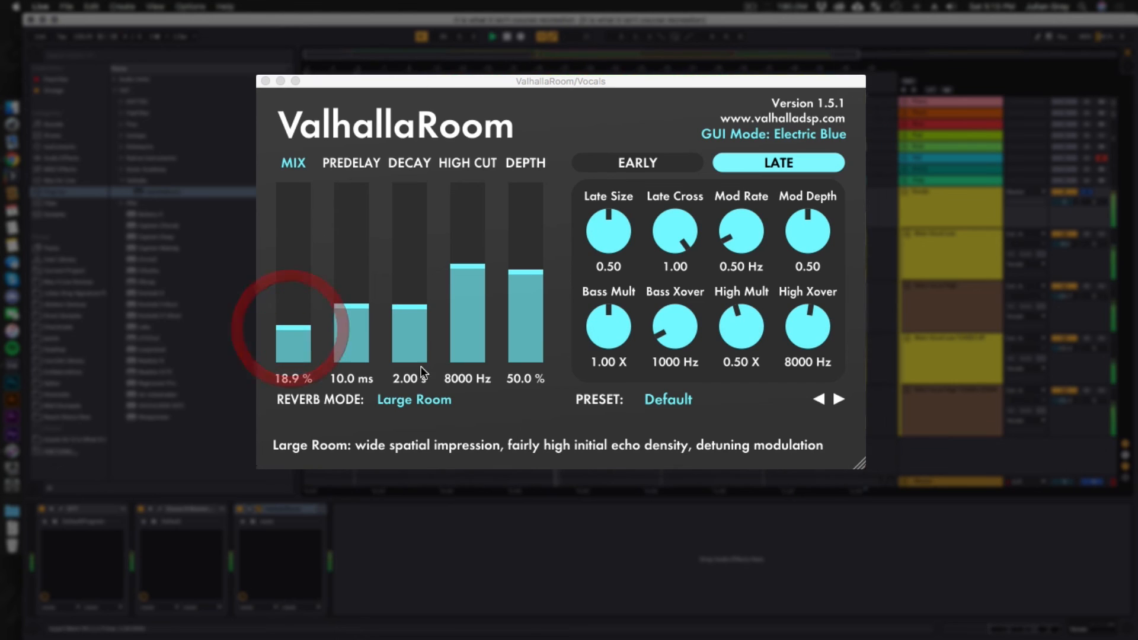
{"action": "left_click", "coordinate": [405, 318]}
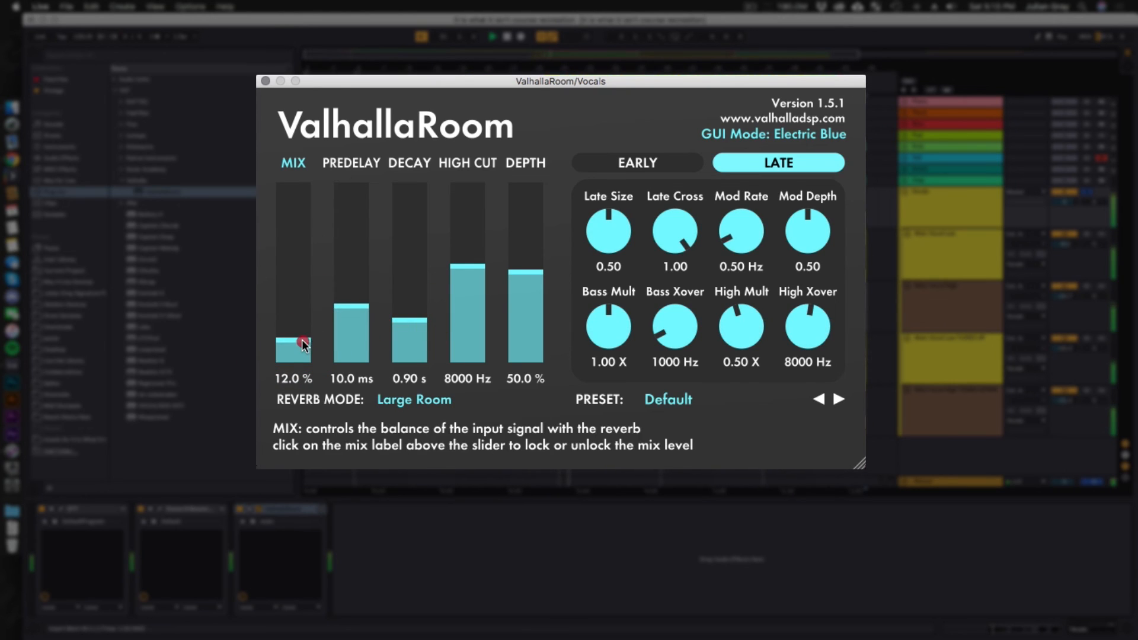
{"action": "left_click", "coordinate": [423, 328]}
{"action": "left_click_drag", "start_coordinate": [467, 265], "coordinate": [473, 221]}
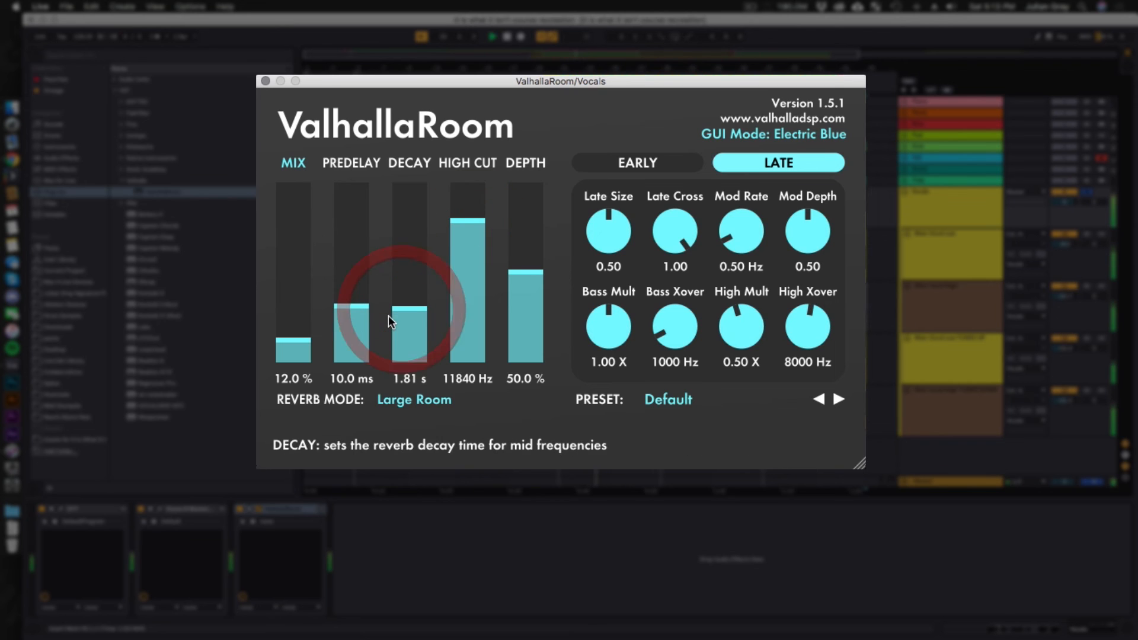
{"action": "left_click", "coordinate": [289, 336]}
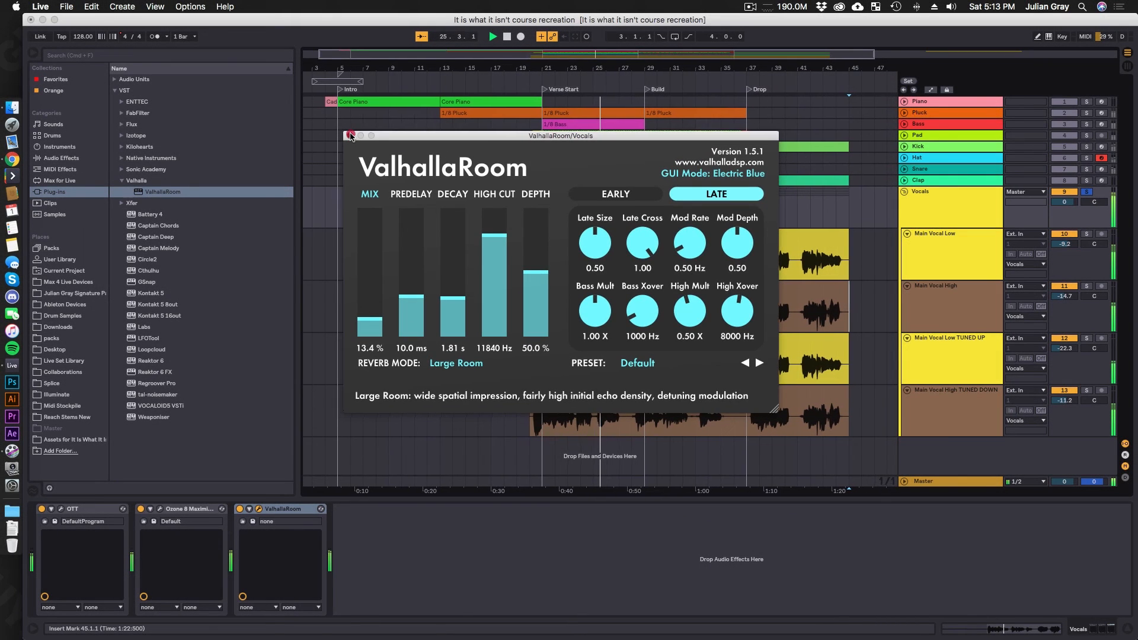
{"action": "left_click", "coordinate": [265, 82]}
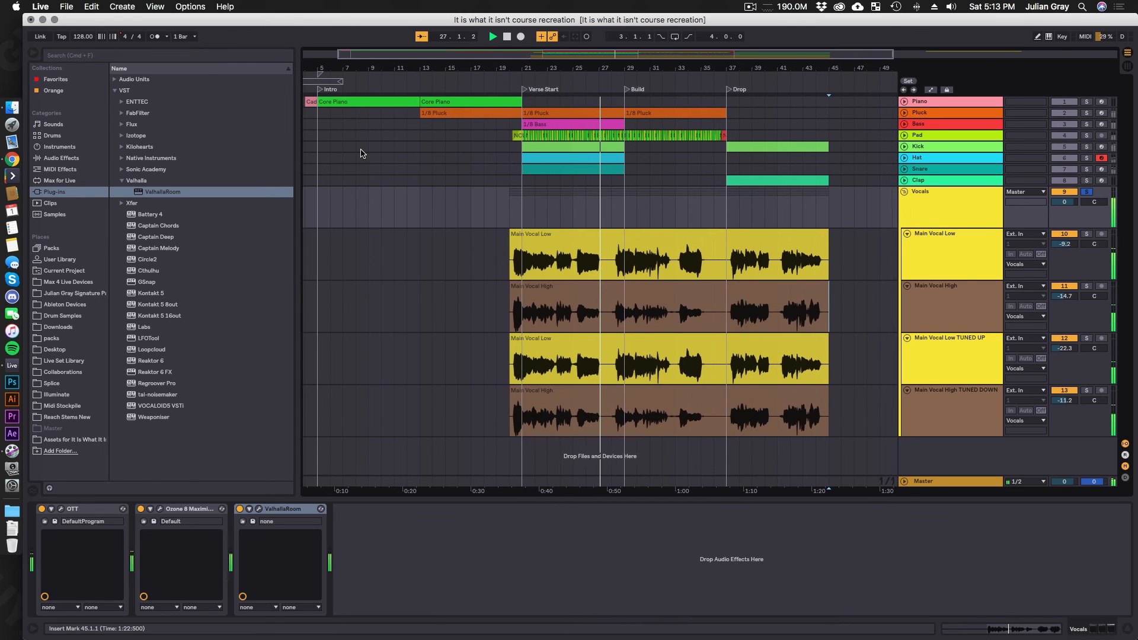
Step: Add EQ Eight after ValhallaRoom on the Vocals group and make band 1 a low cut at 58.7 Hz with Q 0.66
{"action": "left_click", "coordinate": [75, 159]}
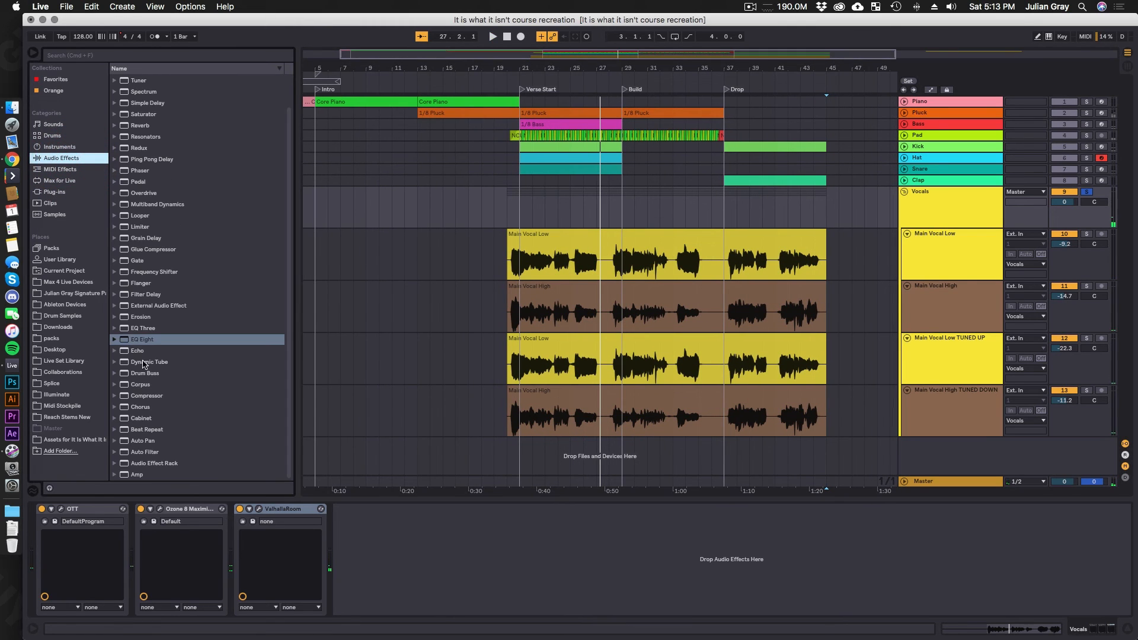
{"action": "left_click_drag", "start_coordinate": [142, 339], "coordinate": [430, 616]}
{"action": "left_click", "coordinate": [384, 600]}
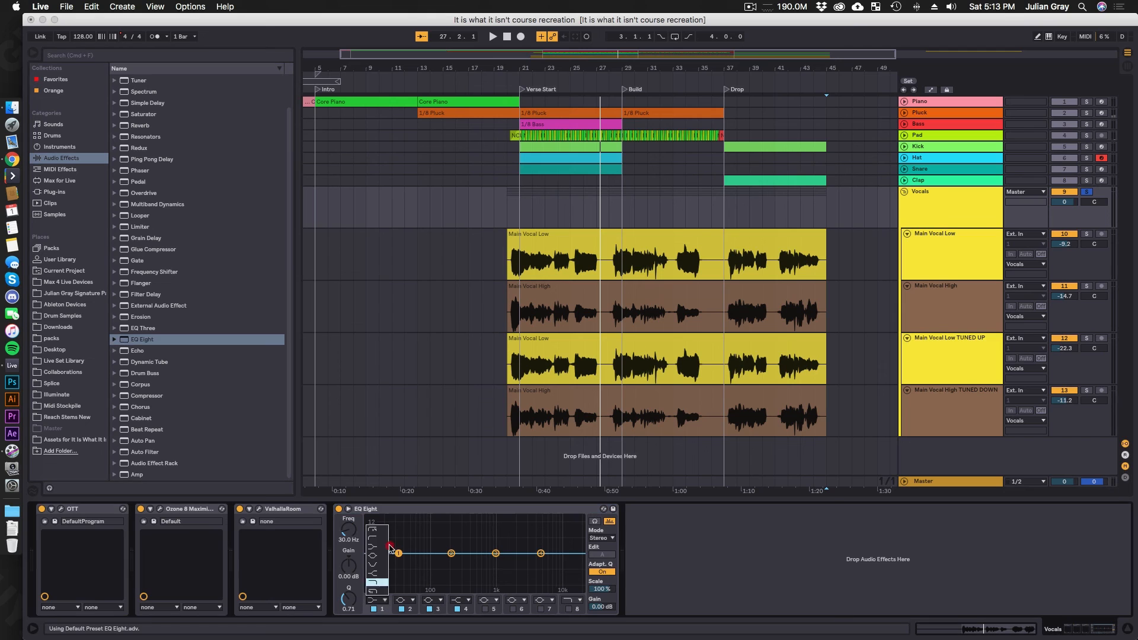
{"action": "left_click", "coordinate": [380, 538]}
Step: Play the vocals from bar 20, raise the EQ Eight low-cut frequency, and set band 2 to -0.87 dB at 215 Hz
{"action": "key", "text": "space"}
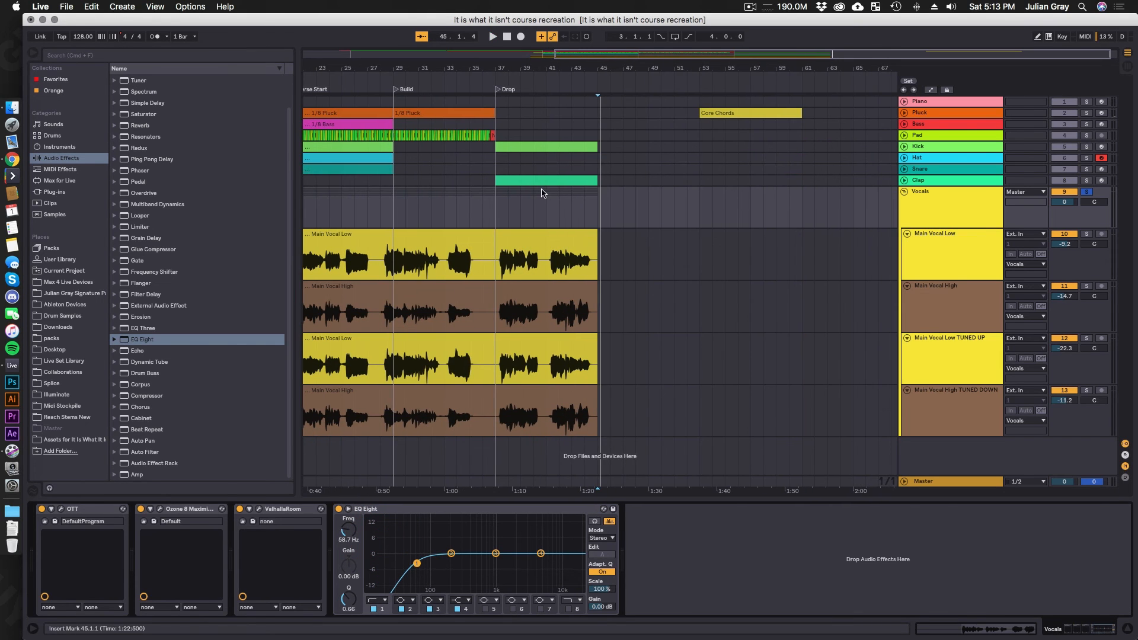
{"action": "scroll", "coordinate": [523, 217], "scroll_direction": "left", "scroll_amount": 10}
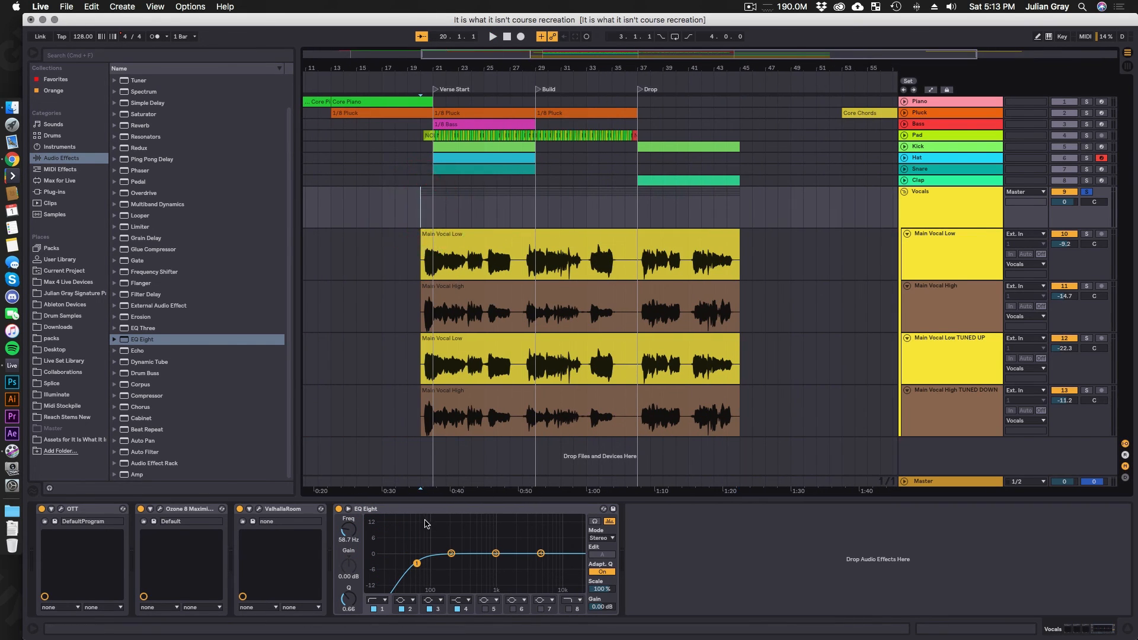
{"action": "key", "text": "space"}
{"action": "left_click_drag", "start_coordinate": [424, 564], "coordinate": [453, 556]}
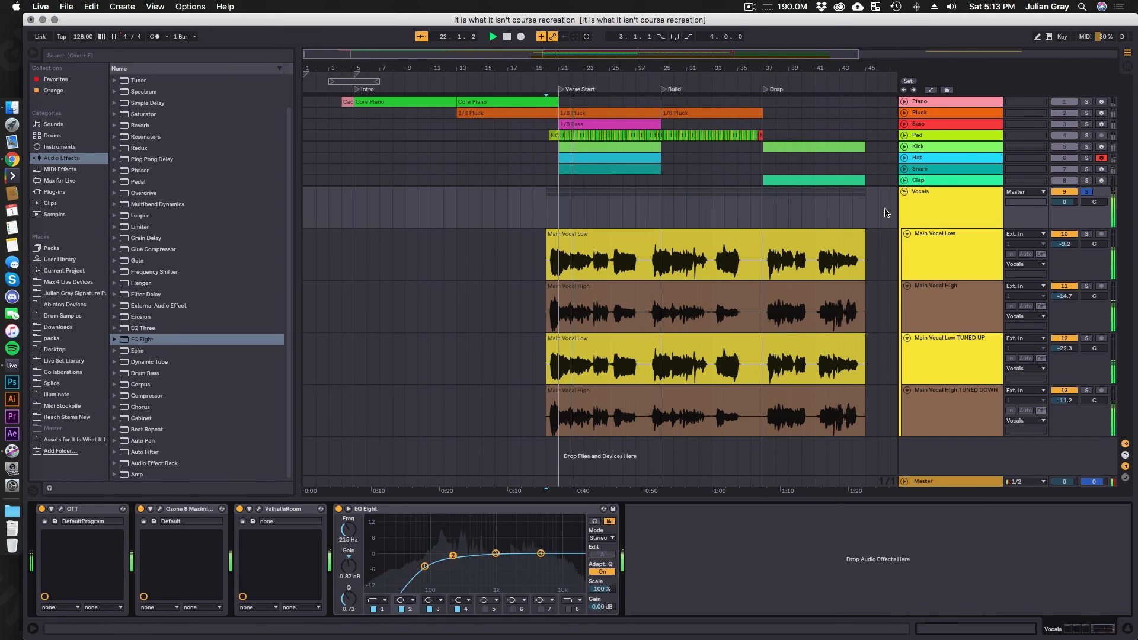
Step: Set the Vocals group's Ozone 8 Maximizer to a -2.9 dB threshold and -0.8 dB output level, and close its window
{"action": "left_click", "coordinate": [942, 202]}
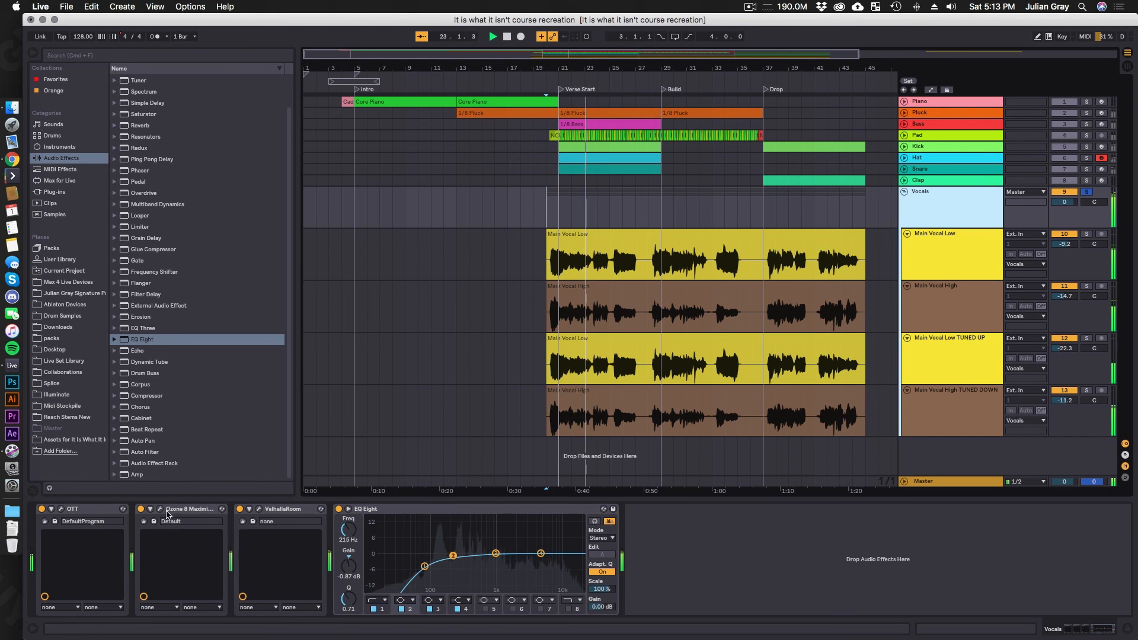
{"action": "left_click", "coordinate": [160, 509]}
{"action": "left_click_drag", "start_coordinate": [516, 317], "coordinate": [518, 312]}
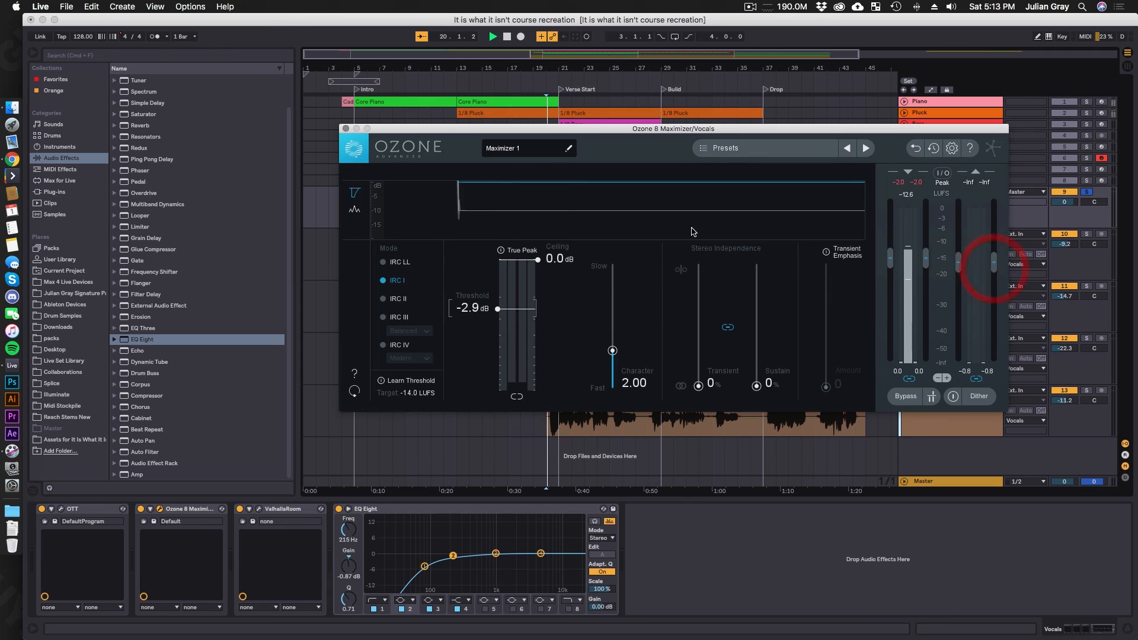
{"action": "left_click", "coordinate": [345, 128]}
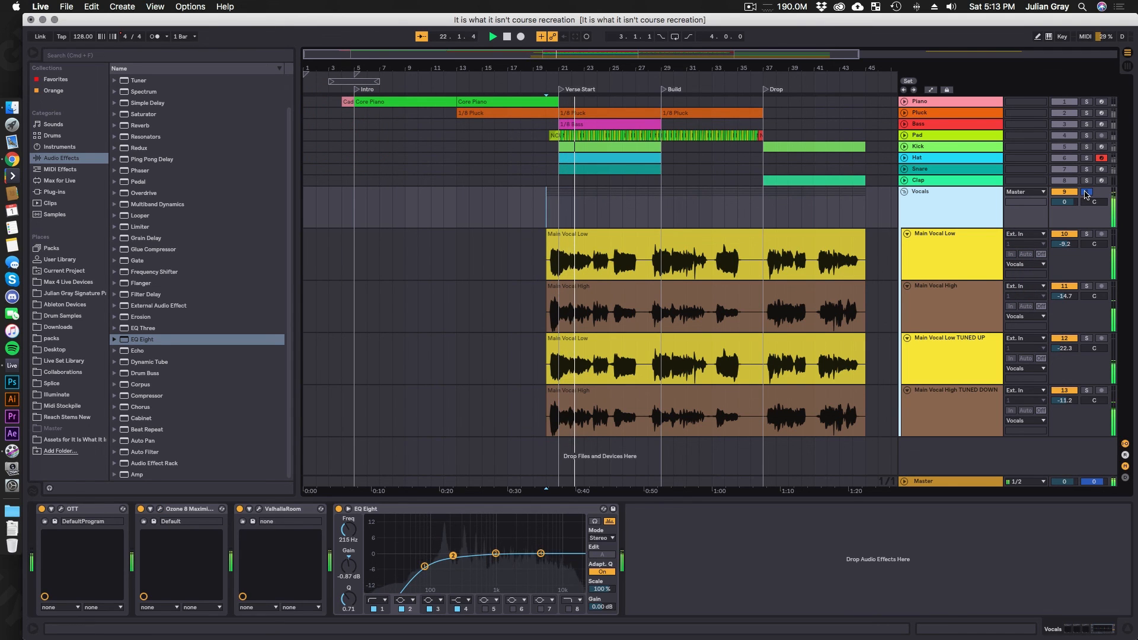
Step: Unsolo the Vocals group and lower its track volume to -6.4 dB while the full arrangement plays
{"action": "left_click", "coordinate": [1086, 192]}
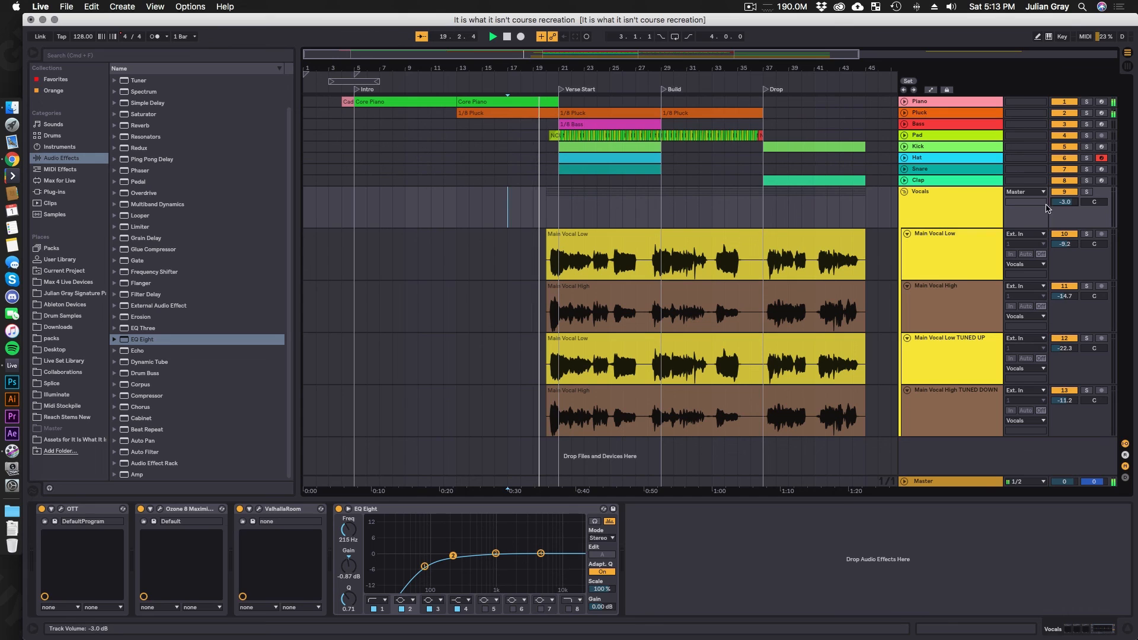
{"action": "left_click", "coordinate": [935, 212]}
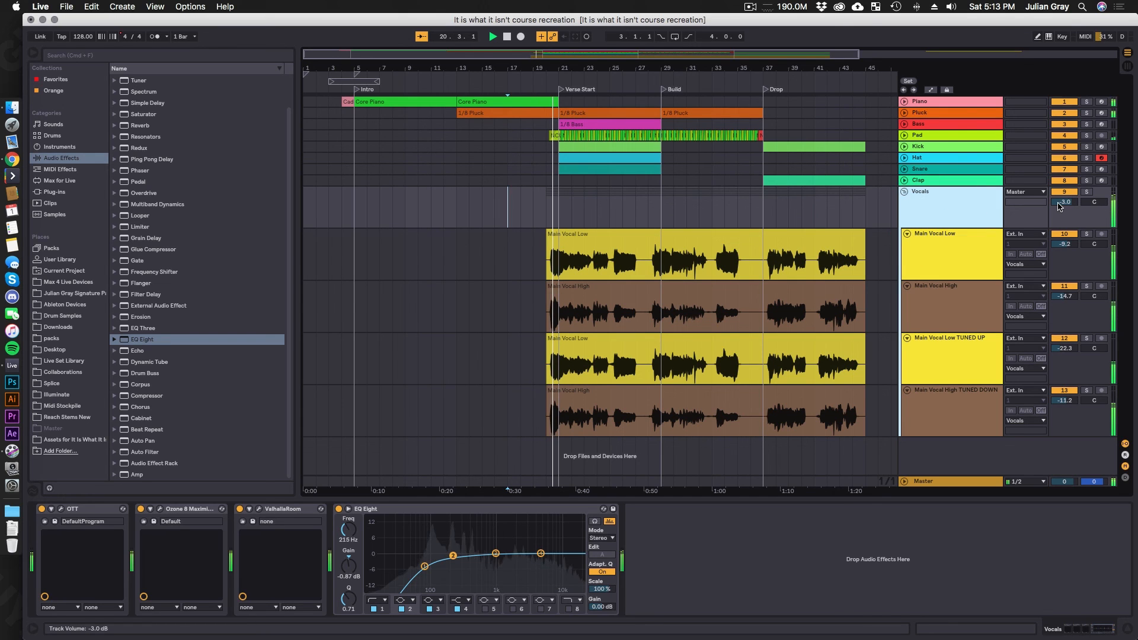
{"action": "mouse_move", "coordinate": [1060, 206]}
{"action": "left_mouse_down"}
{"action": "mouse_move", "coordinate": [1061, 224]}
{"action": "mouse_move", "coordinate": [1058, 202]}
{"action": "left_mouse_up"}
{"action": "left_click", "coordinate": [940, 204]}
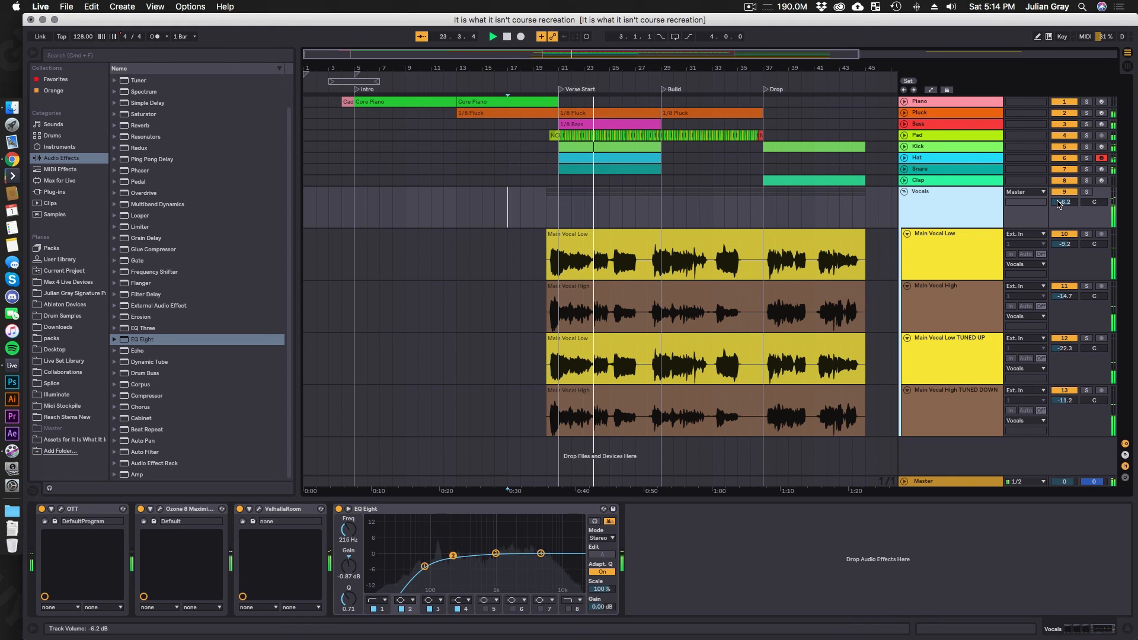
{"action": "left_click_drag", "start_coordinate": [614, 69], "coordinate": [619, 74]}
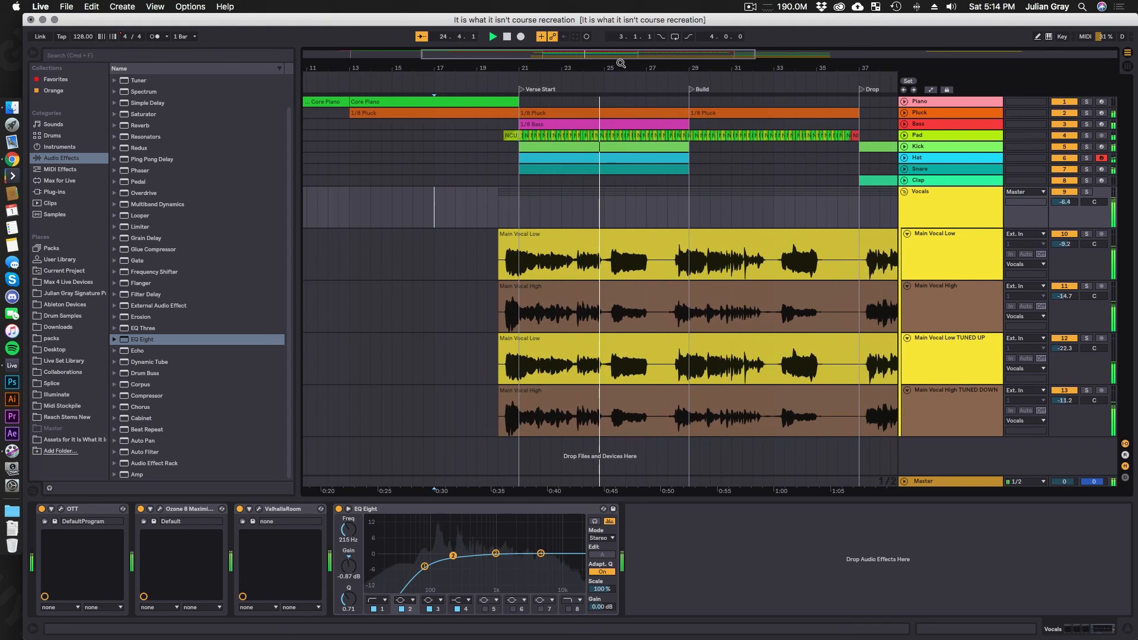
{"action": "left_click", "coordinate": [904, 135]}
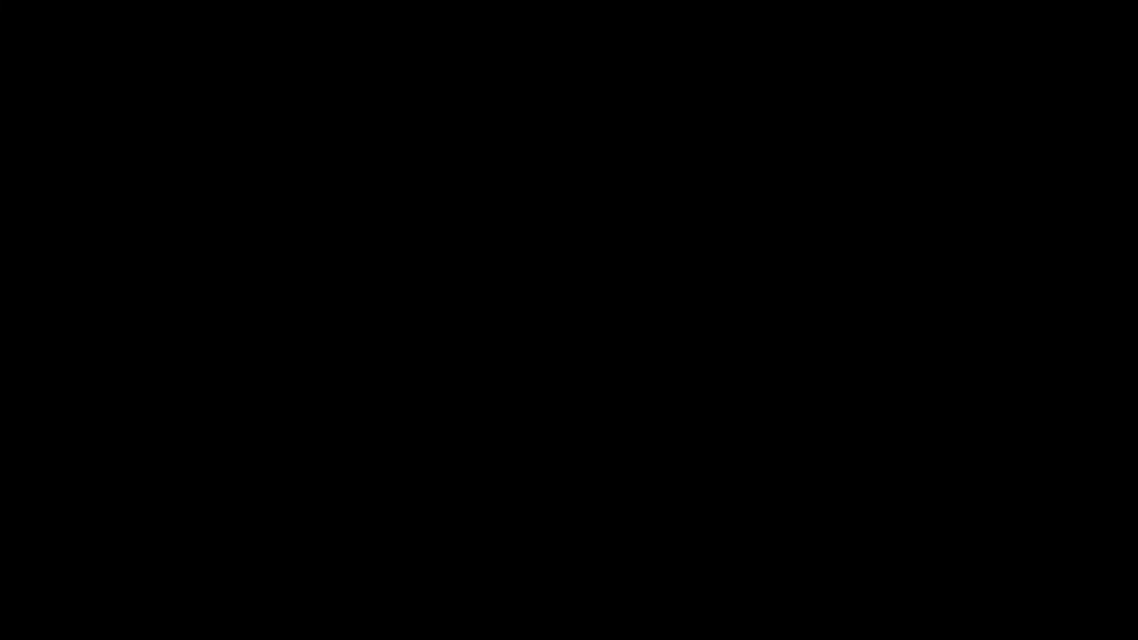